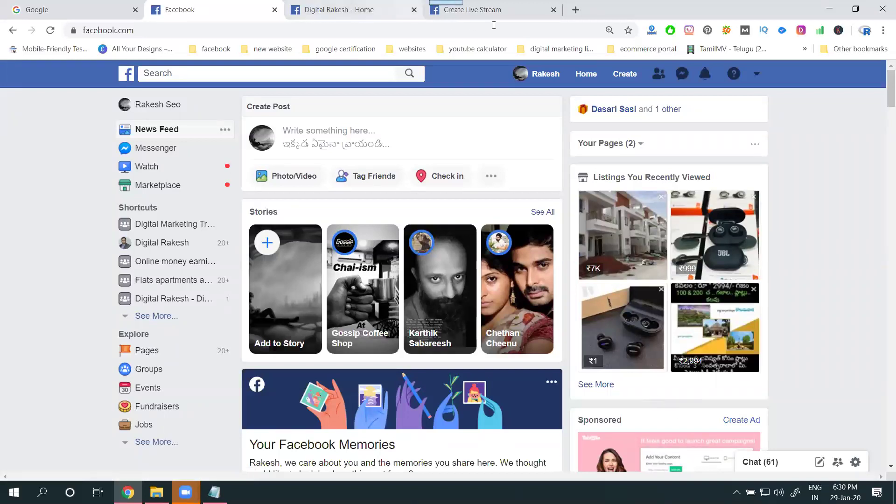
# - Go to obsproject.com in a new browser tab and download the OBS Studio installer for Windows
pyautogui.click(505, 14)
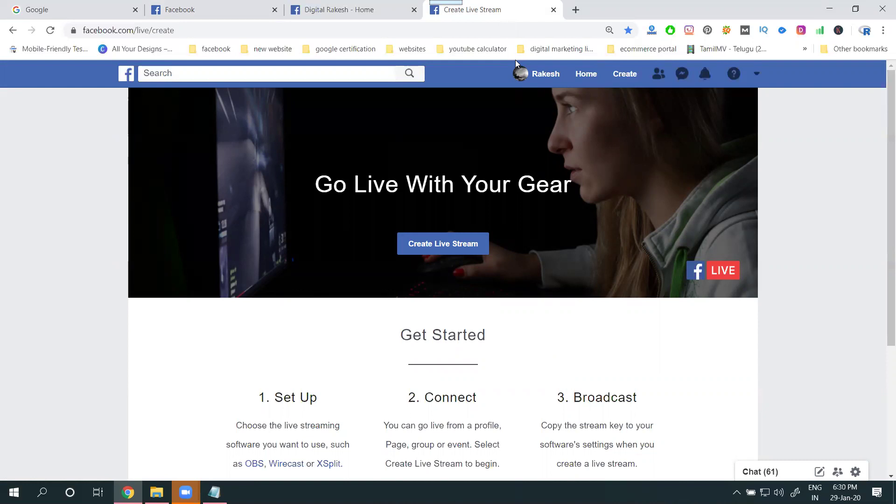
pyautogui.click(585, 9)
pyautogui.write('obspr')
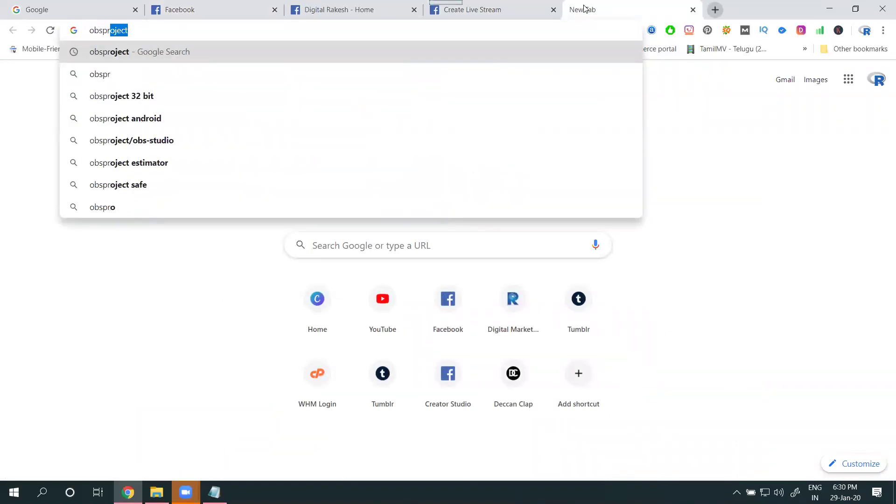
pyautogui.press('Right')
pyautogui.press('Return')
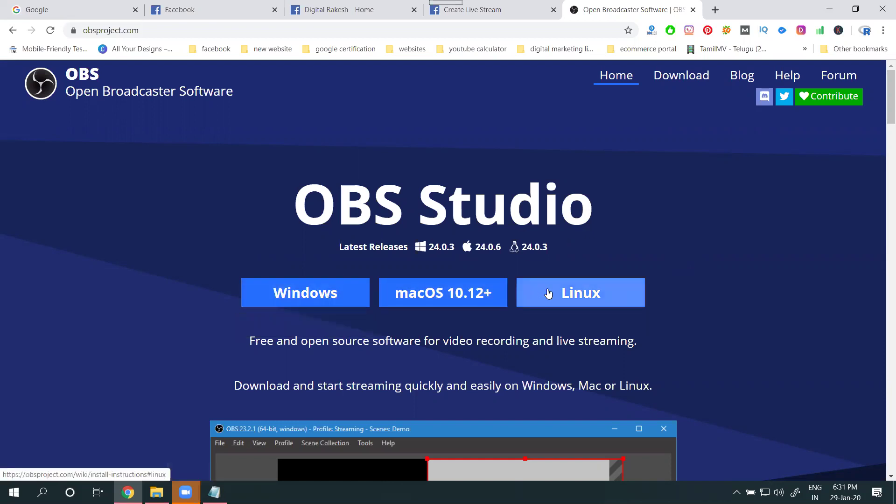
pyautogui.click(317, 292)
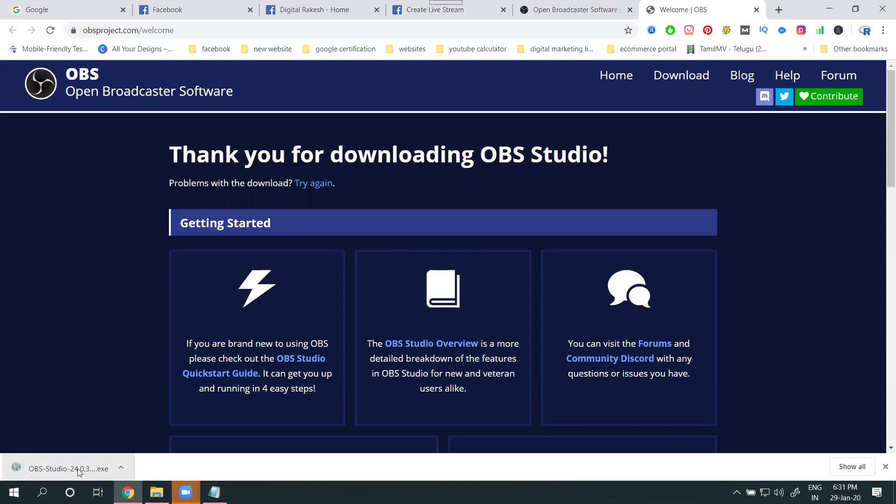
# - Run the OBS Studio 24.0.3 installer with the default destination folder and the Plugins component included
pyautogui.click(79, 470)
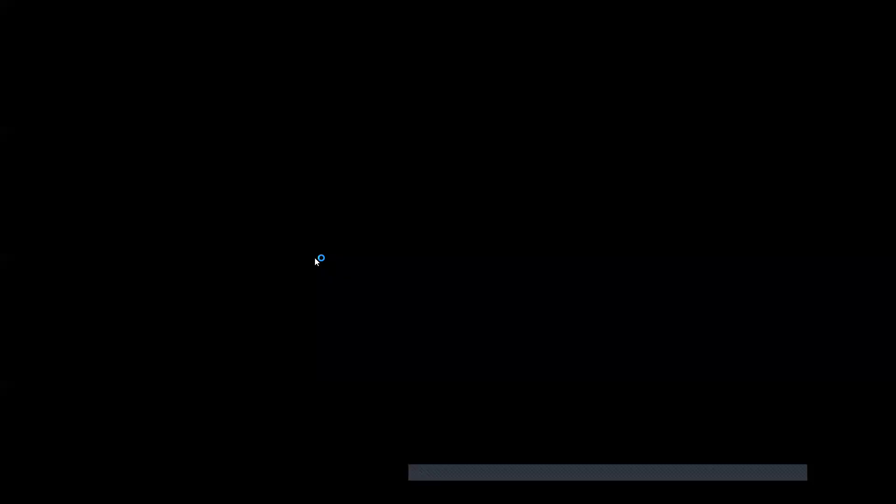
pyautogui.click(394, 315)
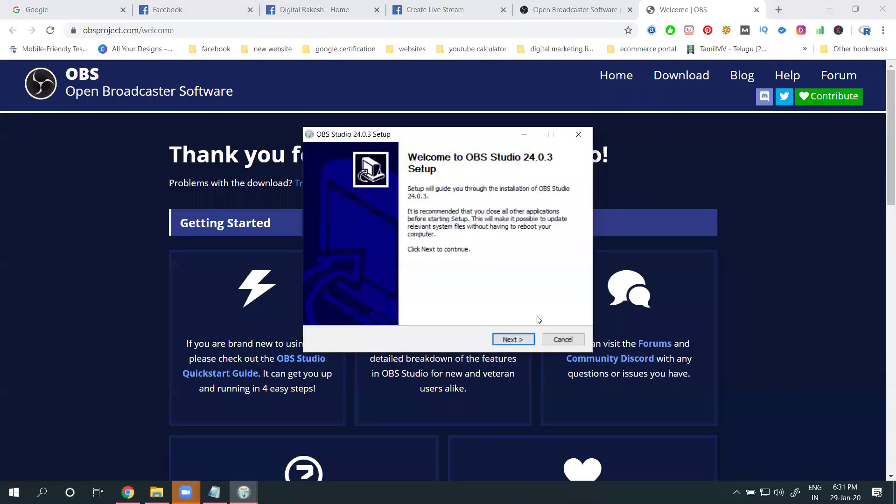
pyautogui.click(518, 341)
pyautogui.click(518, 341)
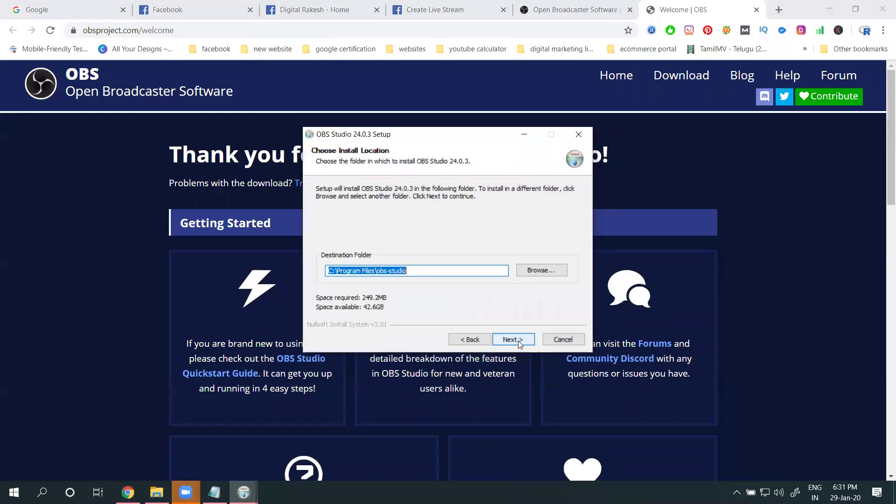
pyautogui.click(518, 341)
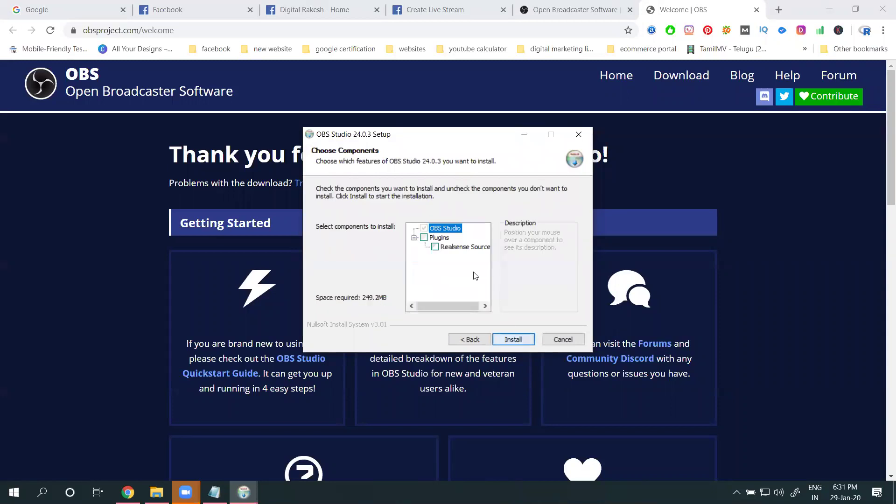
pyautogui.click(424, 238)
pyautogui.click(522, 337)
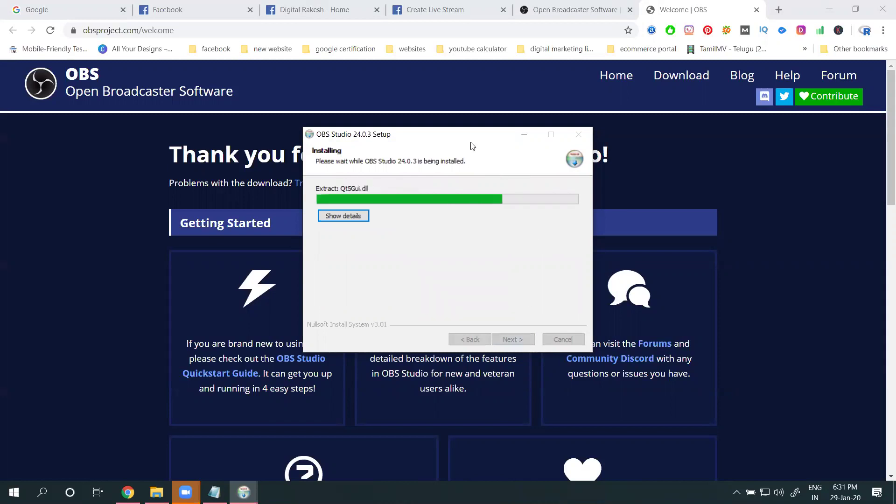
pyautogui.moveTo(472, 146); pyautogui.dragTo(511, 146)
pyautogui.click(407, 217)
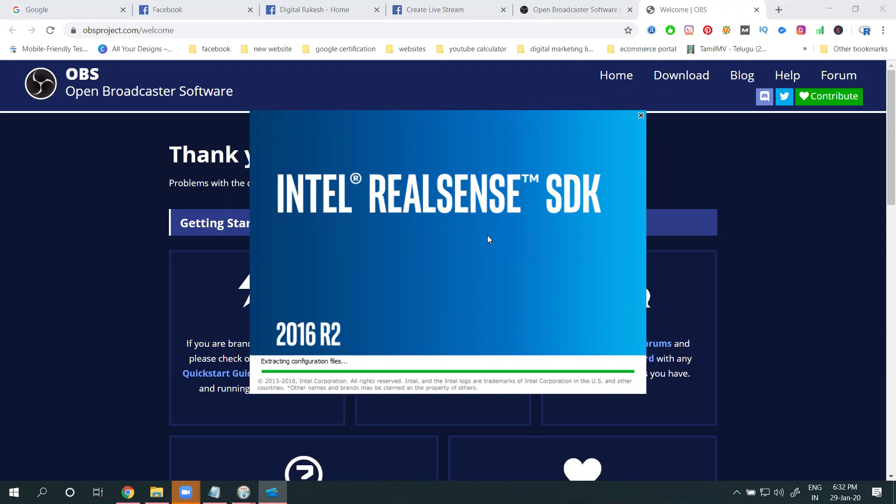
pyautogui.click(320, 6)
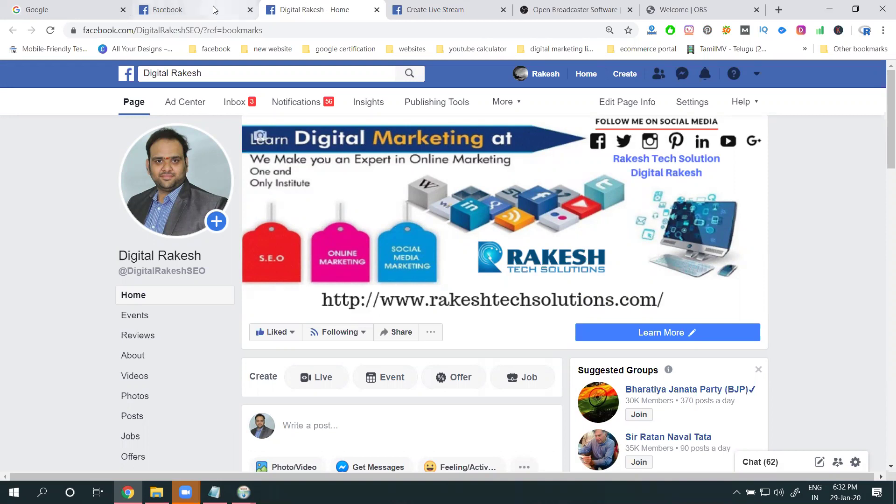
pyautogui.click(240, 8)
# - Try to install the Intel RealSense SDK Runtime with the license accepted and the default components, and exit its wizard
pyautogui.click(830, 8)
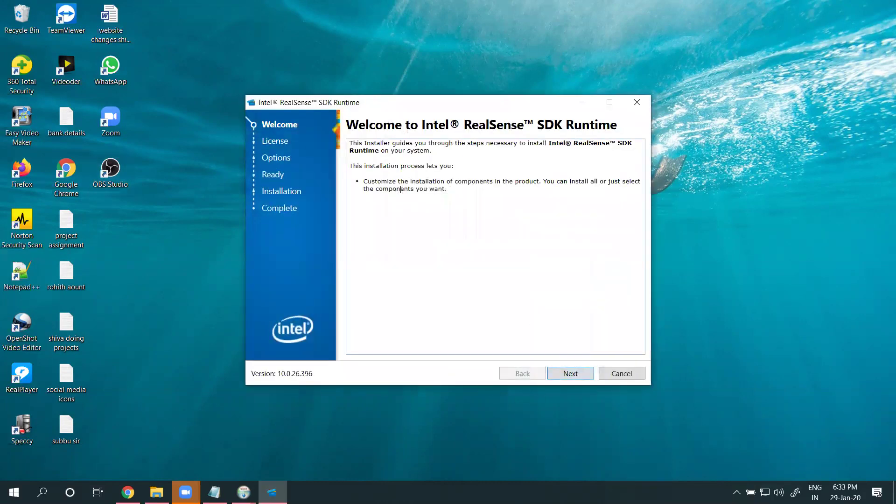
pyautogui.click(570, 374)
pyautogui.click(572, 377)
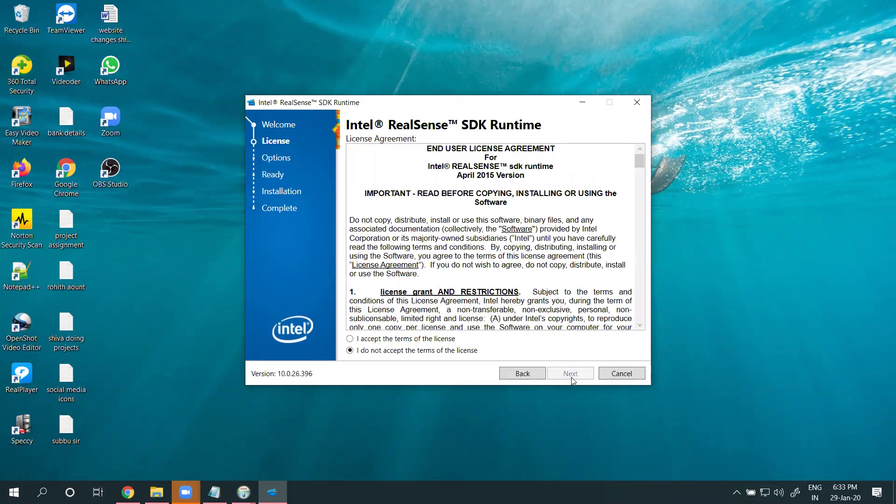
pyautogui.click(448, 340)
pyautogui.click(569, 376)
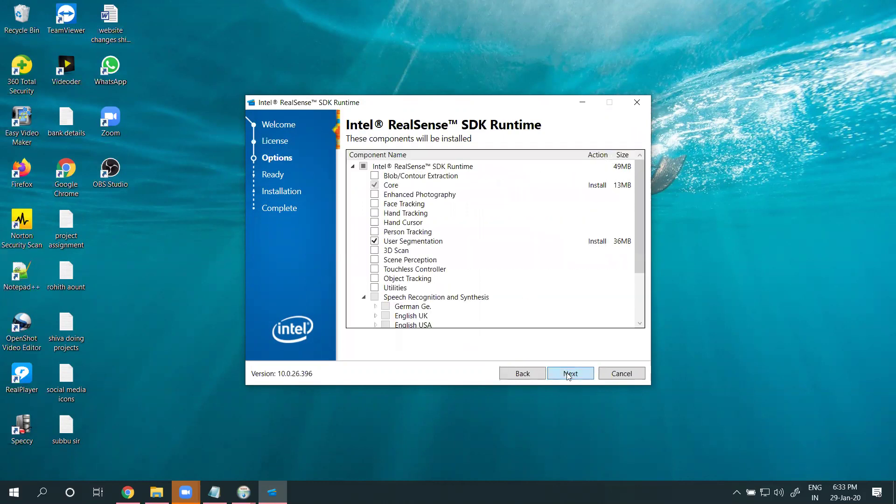
pyautogui.click(568, 376)
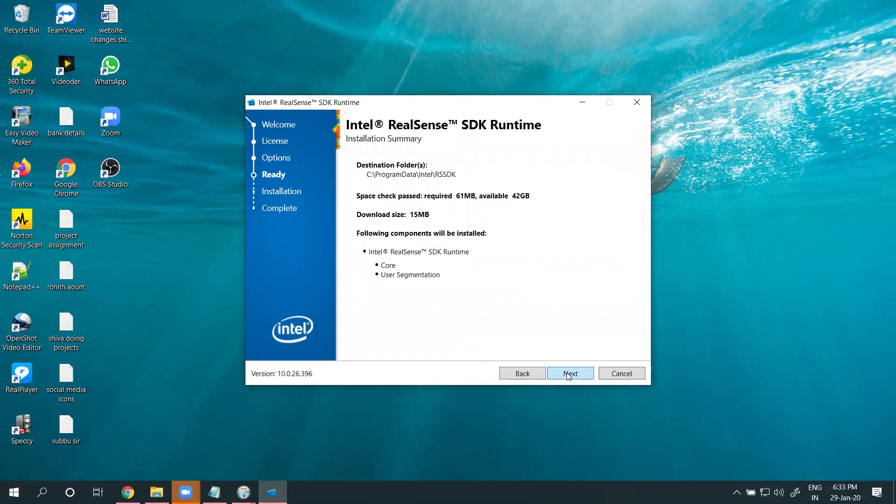
pyautogui.click(568, 376)
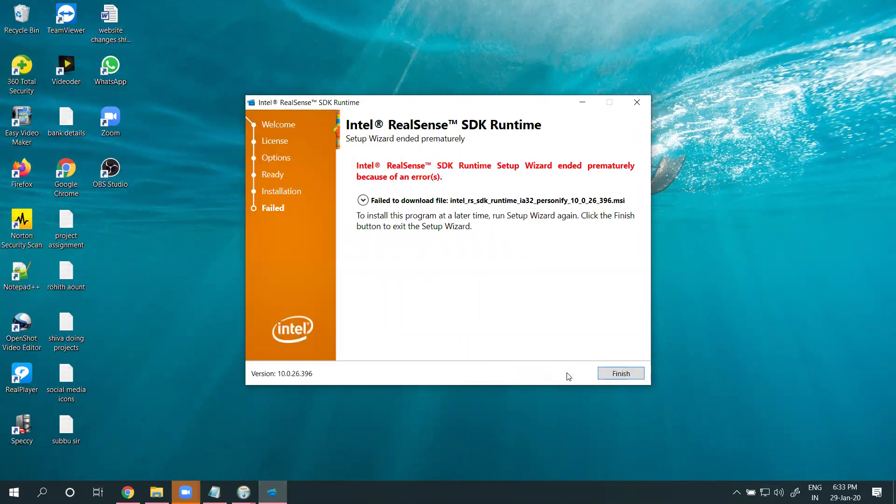
pyautogui.click(619, 375)
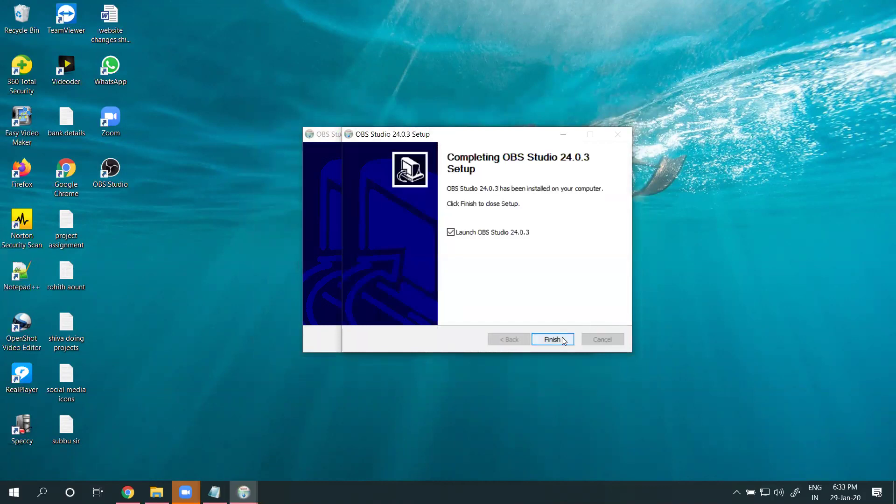
# - Finish the OBS Studio setup with the program launching, and quit the duplicate setup window
pyautogui.click(562, 337)
pyautogui.click(562, 337)
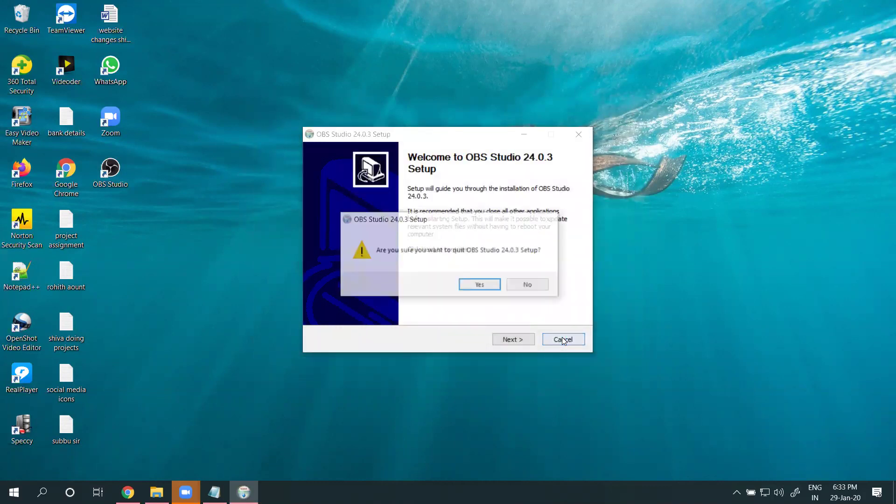
pyautogui.click(492, 286)
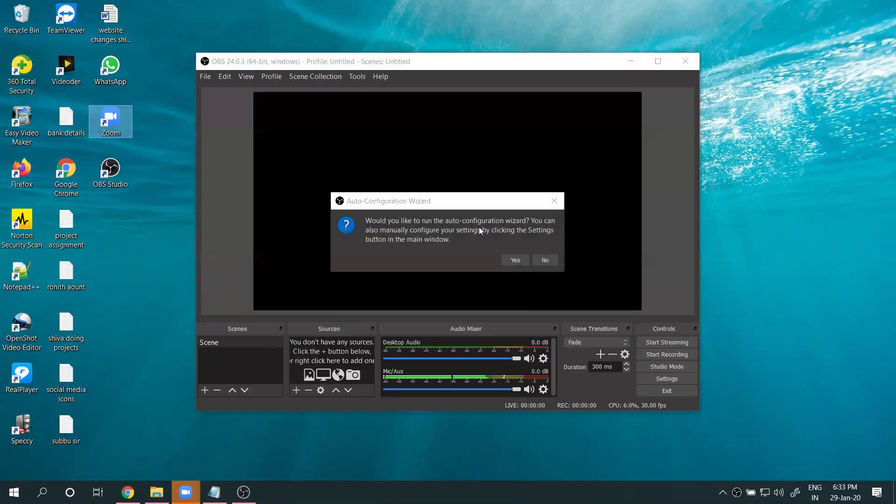
# - Cancel the auto-configuration wizard and maximize the OBS Studio window
pyautogui.click(511, 260)
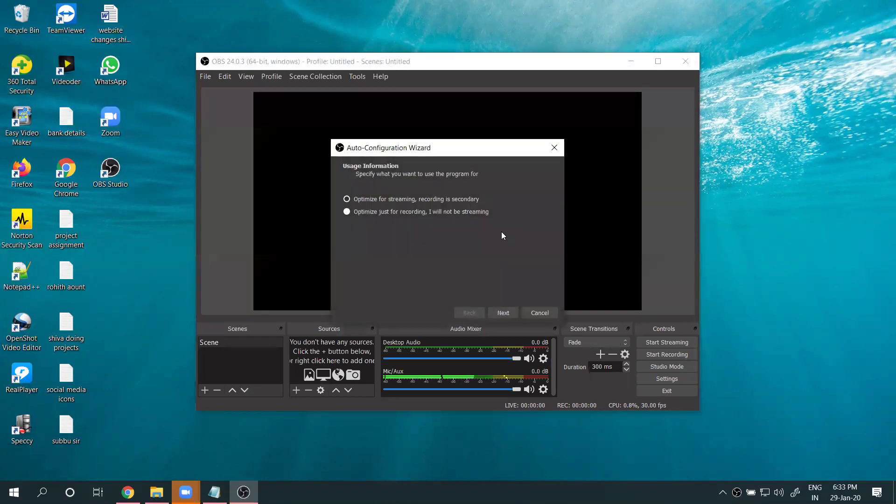
pyautogui.click(537, 313)
pyautogui.click(659, 61)
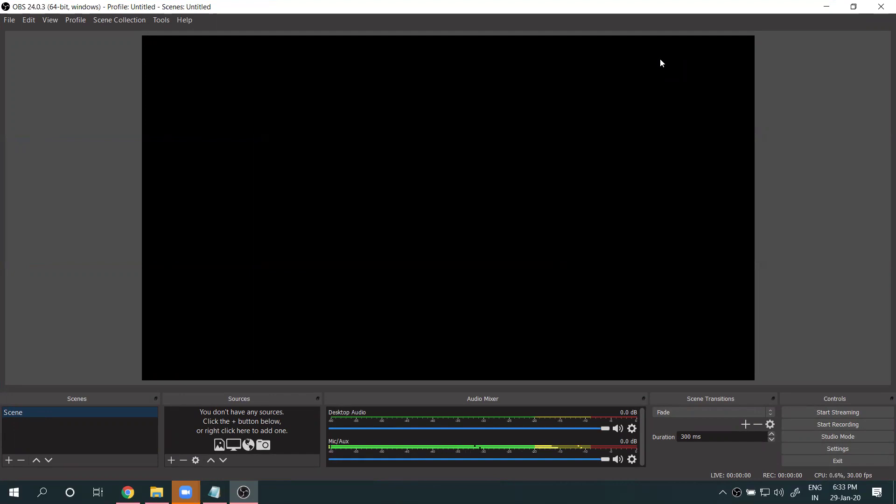
# - Set the streaming service to Facebook Live in the OBS stream settings
pyautogui.click(825, 451)
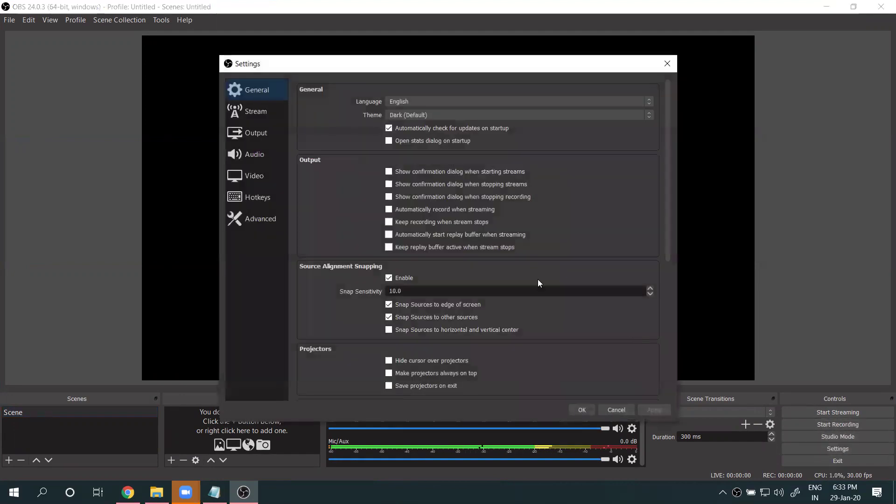
pyautogui.click(255, 113)
pyautogui.click(399, 94)
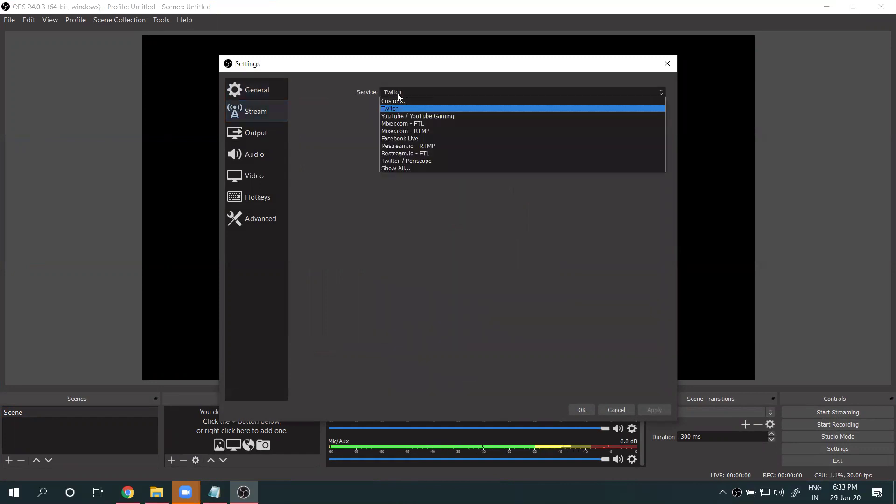
pyautogui.click(395, 138)
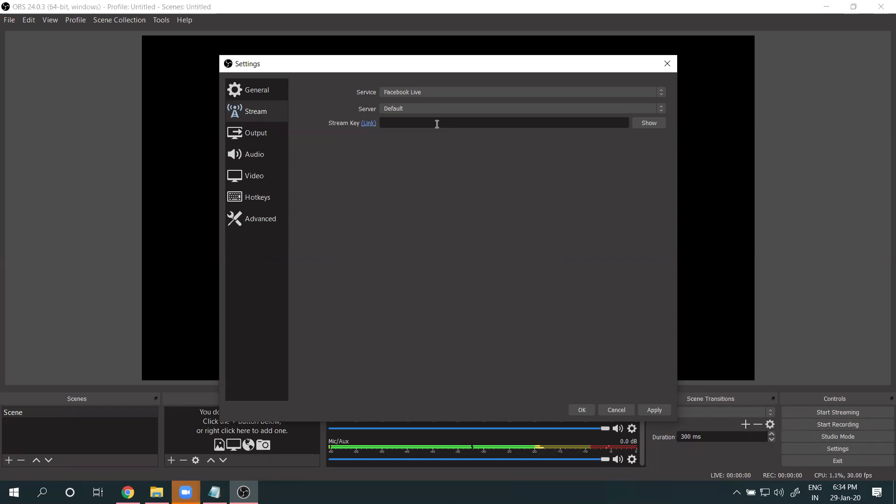
# - Switch to Chrome and create a live stream on Facebook, declining the new Live Producer design
pyautogui.click(128, 493)
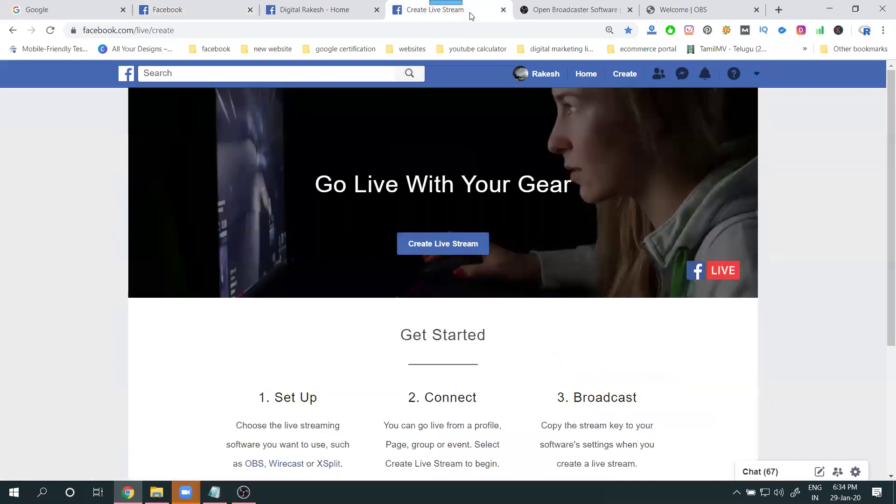
pyautogui.click(436, 9)
pyautogui.click(435, 243)
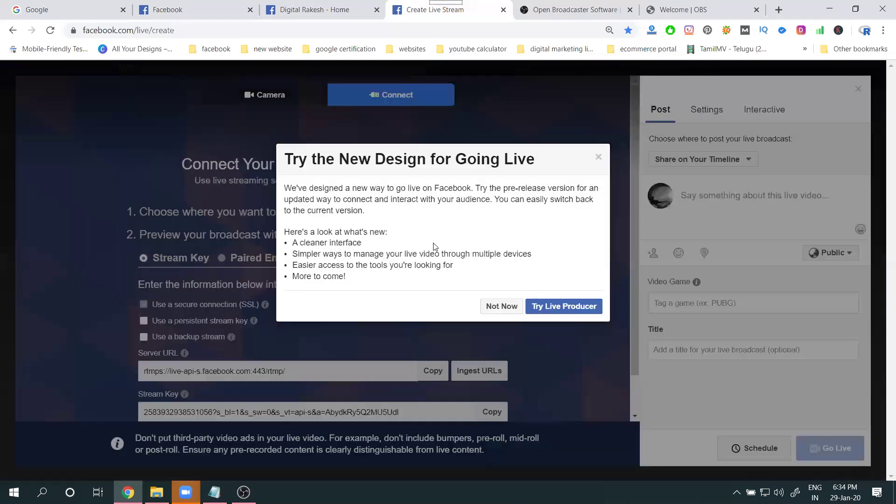
pyautogui.click(516, 306)
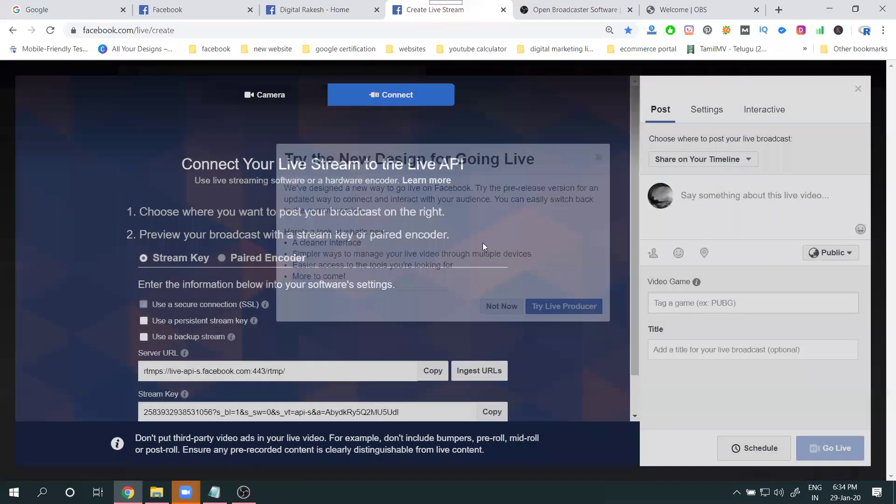
# - Set the live broadcast to be shared on a managed page, choosing the first Digital Rakesh page
pyautogui.click(699, 161)
pyautogui.click(699, 225)
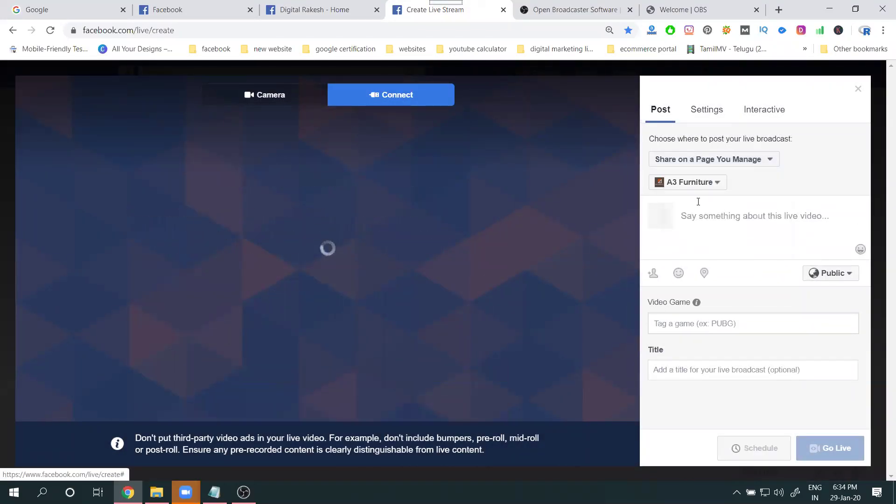
pyautogui.click(689, 182)
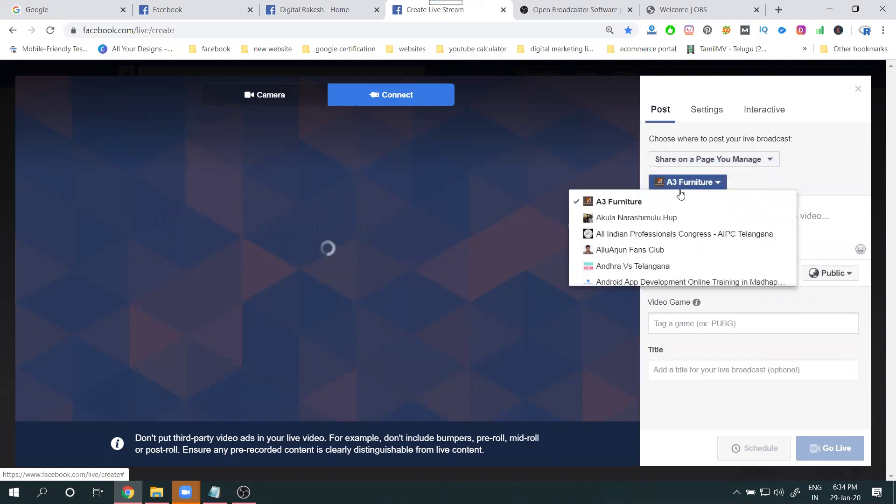
pyautogui.scroll(-10, 662, 235)
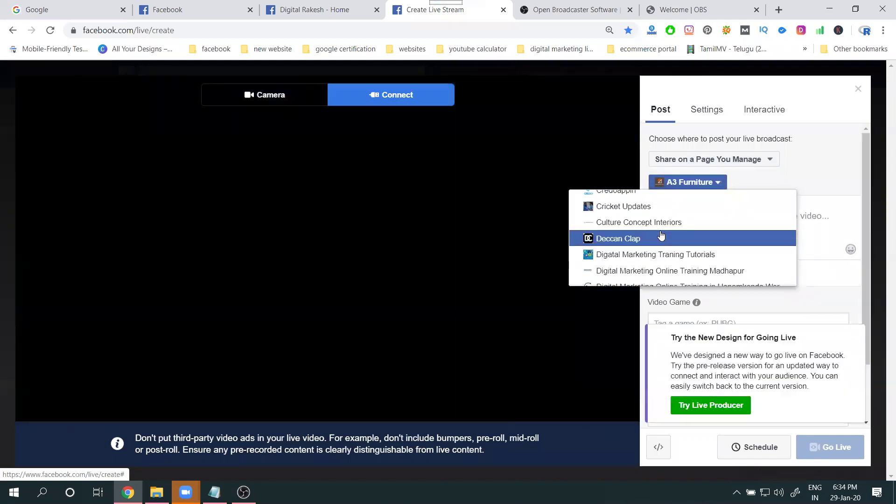
pyautogui.scroll(-3, 662, 235)
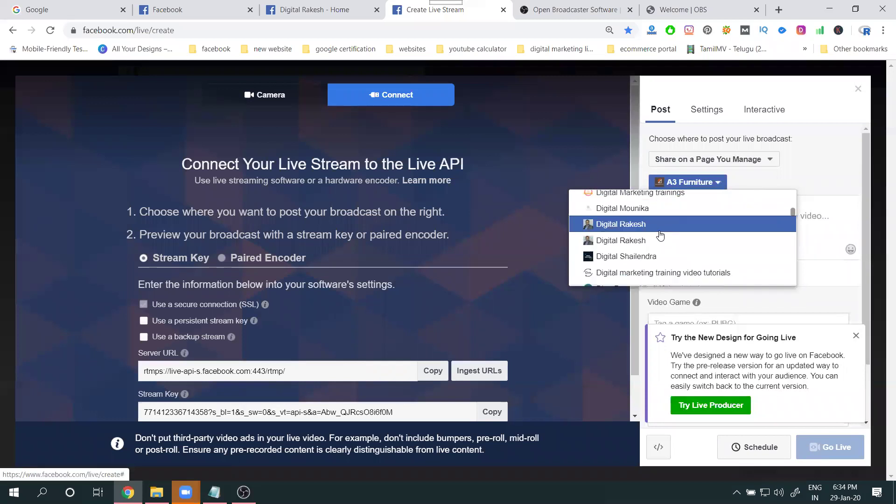
pyautogui.click(661, 225)
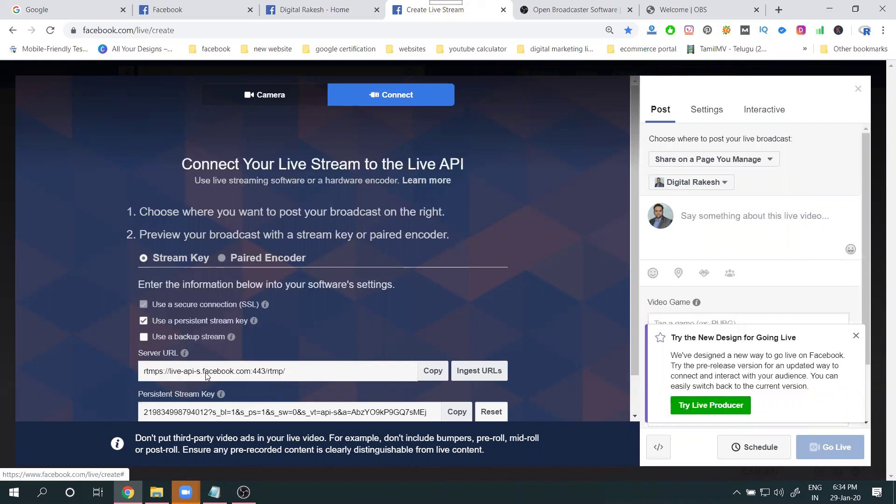
# - Copy the persistent stream key from Facebook, paste it into the Stream Key field in OBS Studio, and save the settings
pyautogui.scroll(-1, 208, 378)
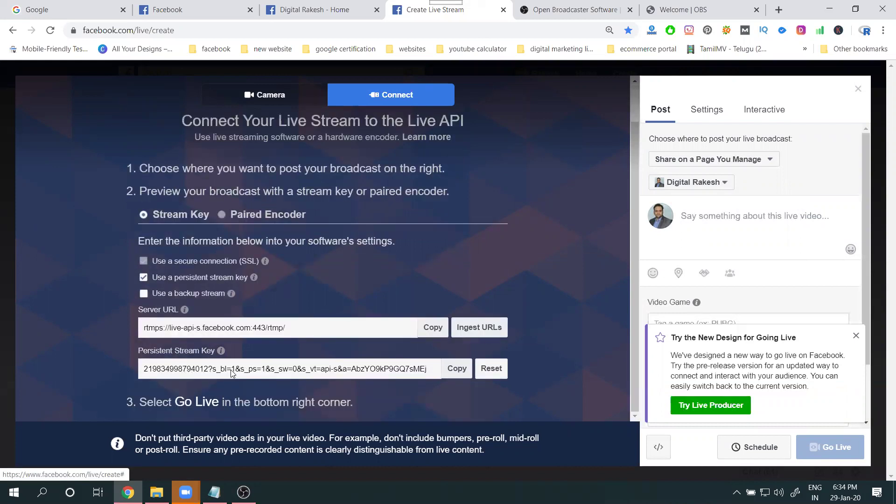
pyautogui.click(457, 369)
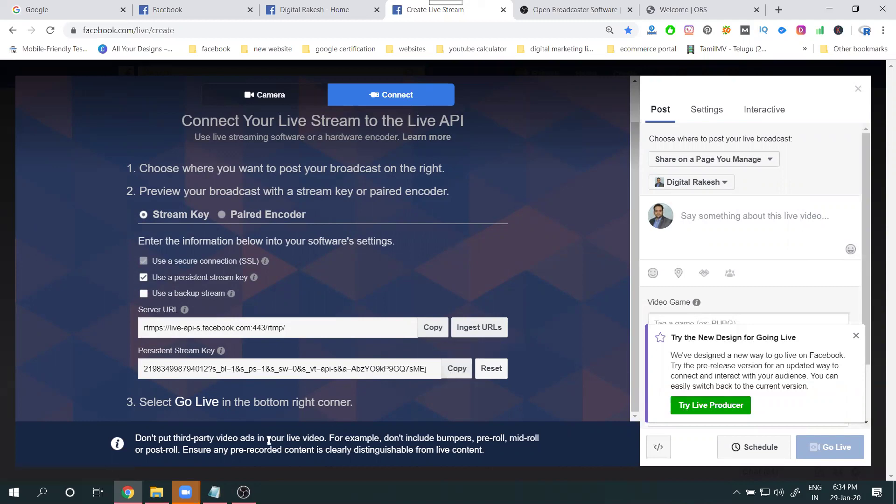
pyautogui.click(244, 492)
pyautogui.rightClick(406, 124)
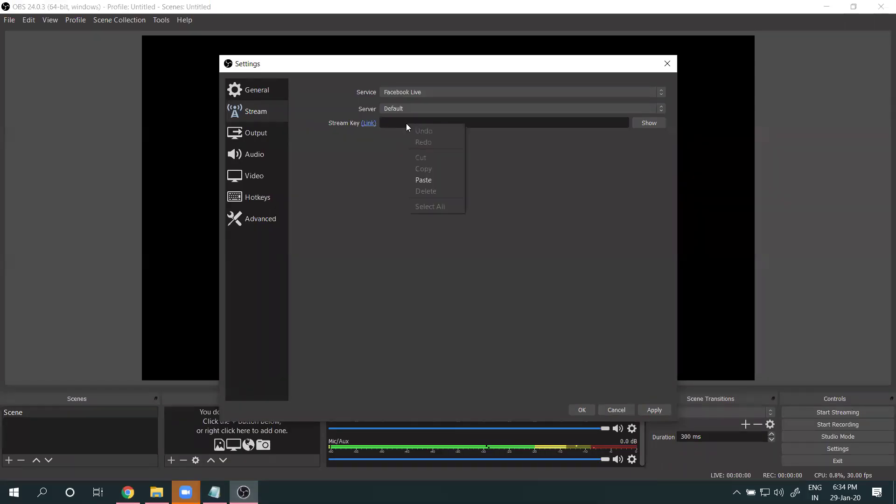
pyautogui.click(428, 181)
pyautogui.click(643, 411)
pyautogui.click(582, 410)
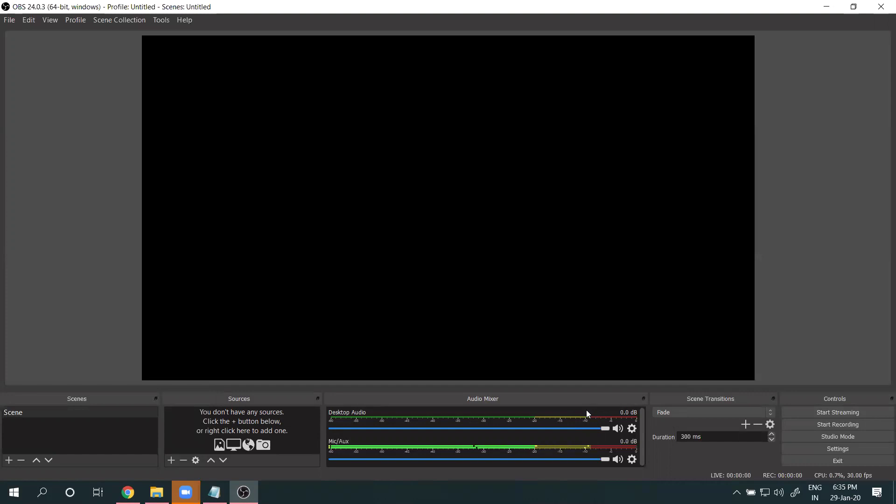
# - Switch to Chrome and start a live video from the Digital Rakesh page using Connect, dismissing the camera and microphone permission request
pyautogui.click(128, 492)
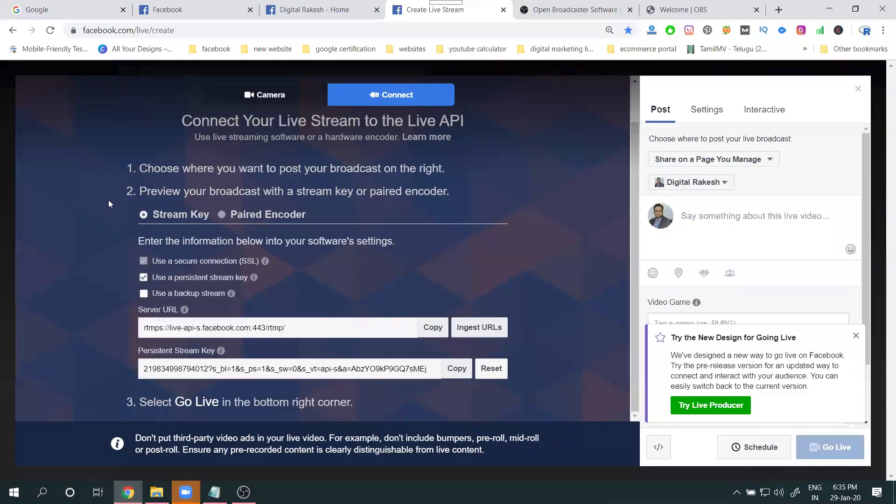
pyautogui.click(278, 15)
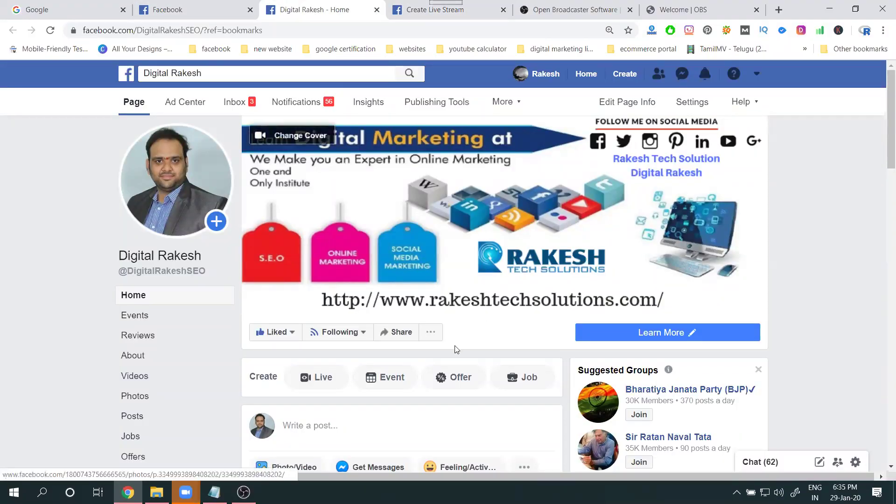
pyautogui.click(324, 376)
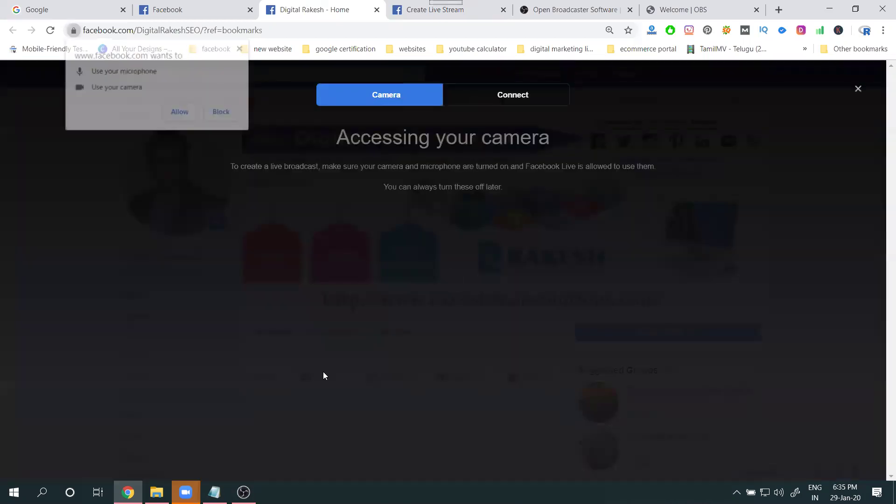
pyautogui.click(500, 96)
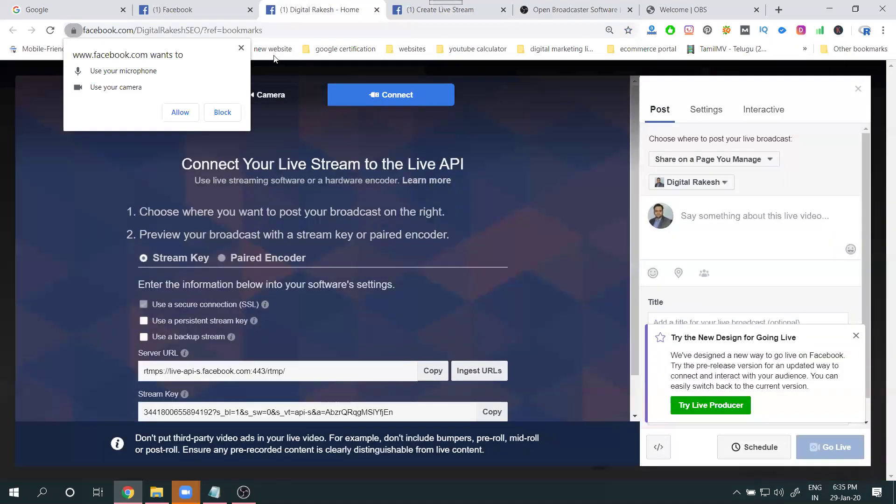
pyautogui.click(242, 47)
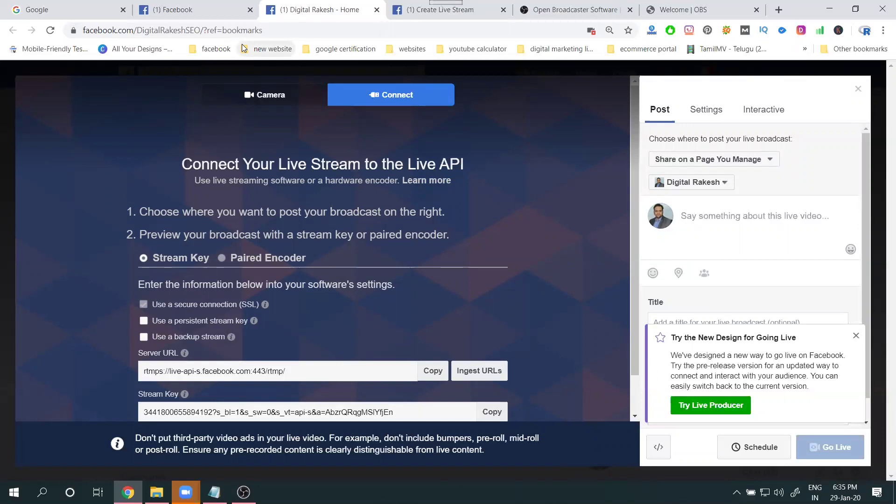
# - Copy the page's stream key from Facebook, replace the key in the OBS Studio stream settings with it, and save
pyautogui.scroll(-1, 286, 210)
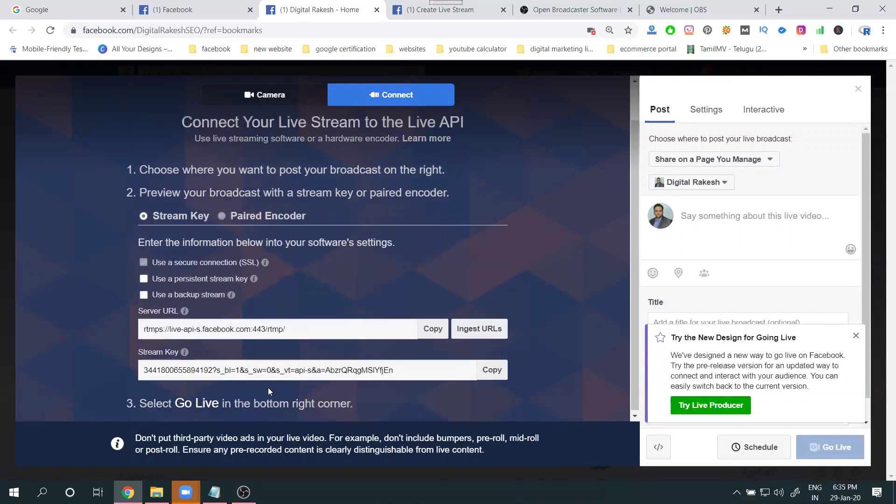
pyautogui.click(491, 374)
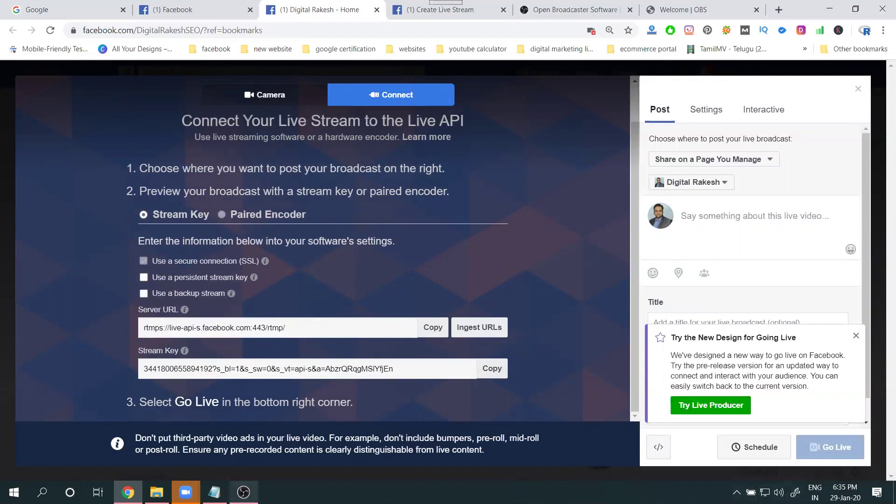
pyautogui.click(244, 493)
pyautogui.click(814, 449)
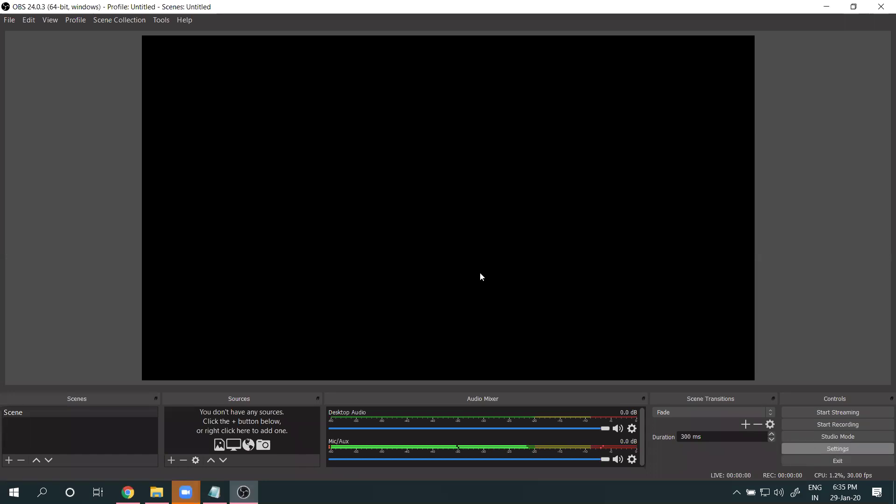
pyautogui.click(235, 113)
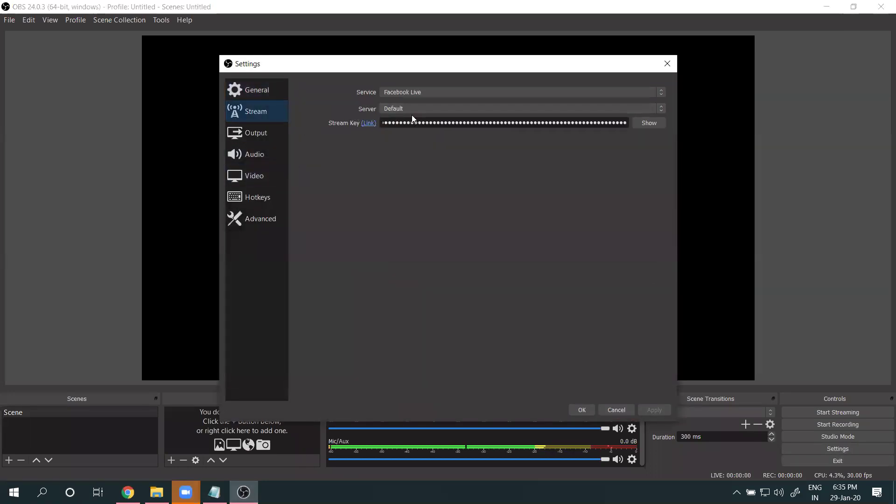
pyautogui.click(659, 125)
pyautogui.doubleClick(571, 126)
pyautogui.hotkey('ctrl', 'a')
pyautogui.press('BackSpace')
pyautogui.hotkey('ctrl', 'v')
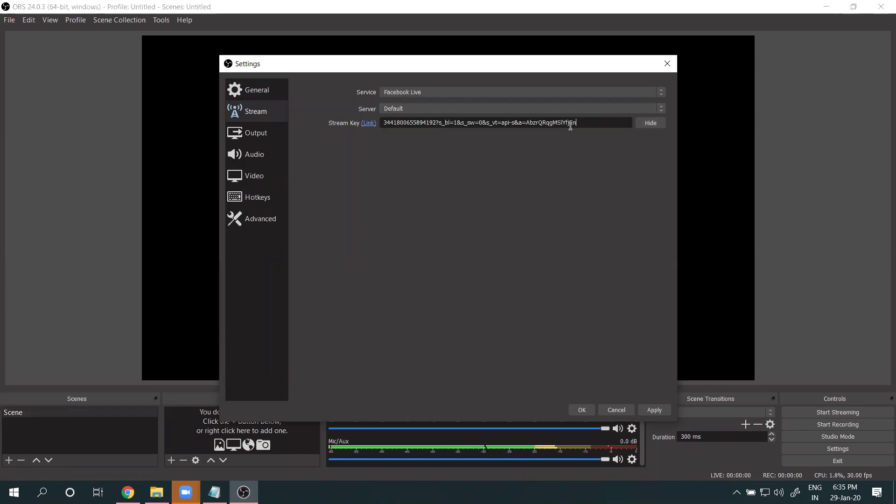
pyautogui.click(649, 410)
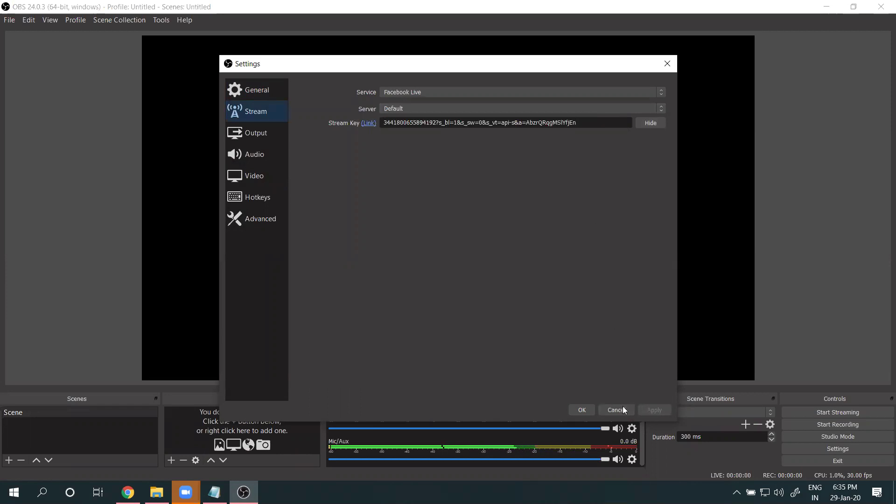
pyautogui.click(581, 409)
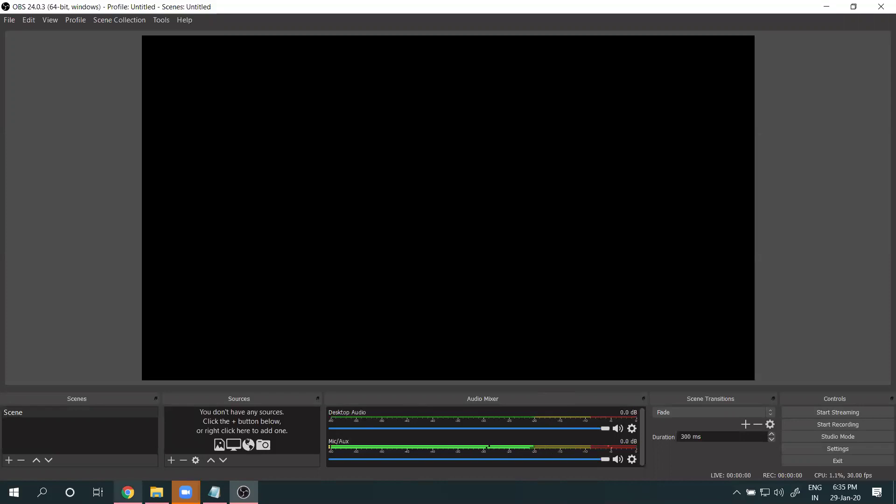
# - Add a new scene named "digital rakesh" in OBS Studio
pyautogui.click(128, 493)
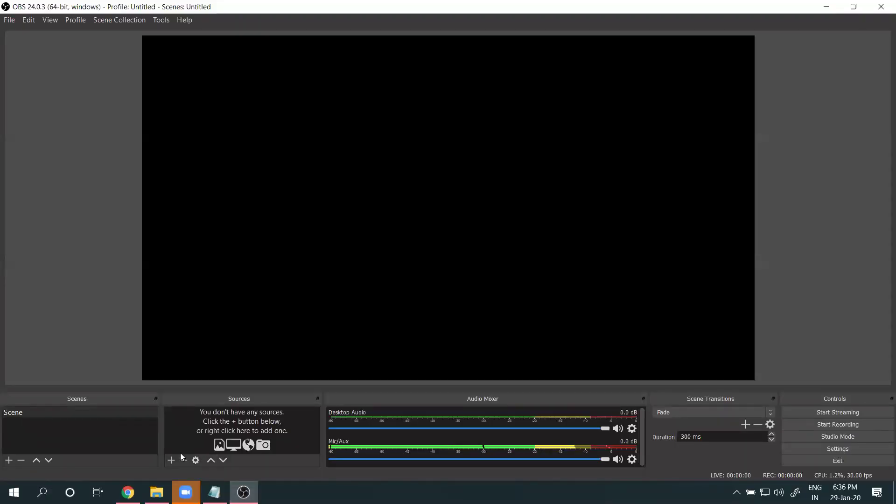
pyautogui.click(9, 461)
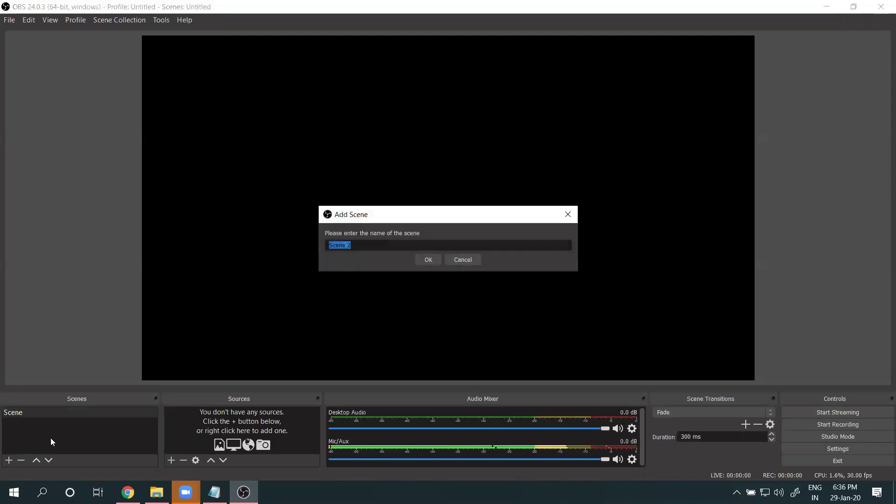
pyautogui.write('digital rakesh')
pyautogui.press('Return')
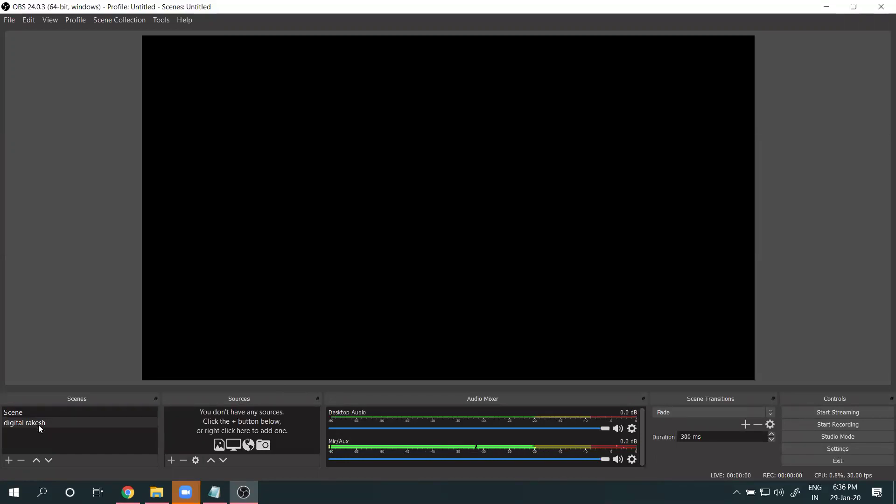
# - Add a Media Source to the digital rakesh scene and start browsing for its local file
pyautogui.click(172, 460)
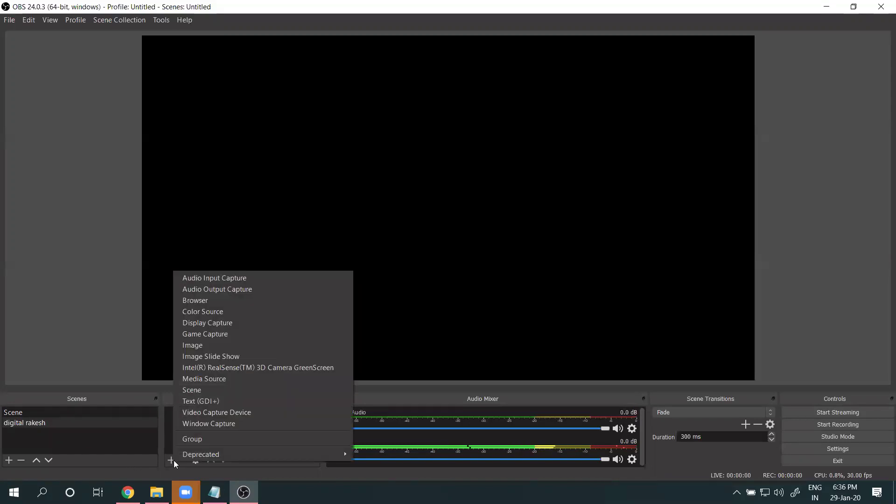
pyautogui.click(208, 380)
pyautogui.click(474, 308)
pyautogui.click(574, 296)
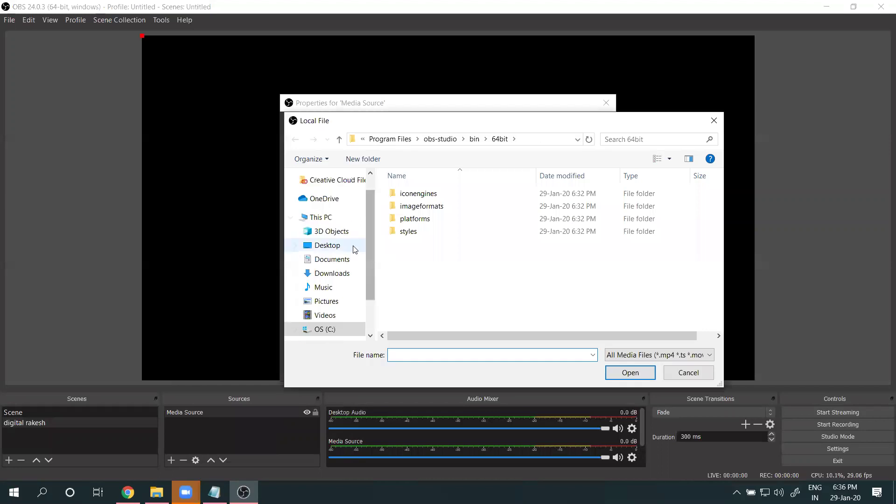
# - Load "How to advertise your business on facebook for free 2020.mp4" from the 2020-01-28 18.35.36 meeting folder in G:\zoom as the media file
pyautogui.scroll(-2, 341, 294)
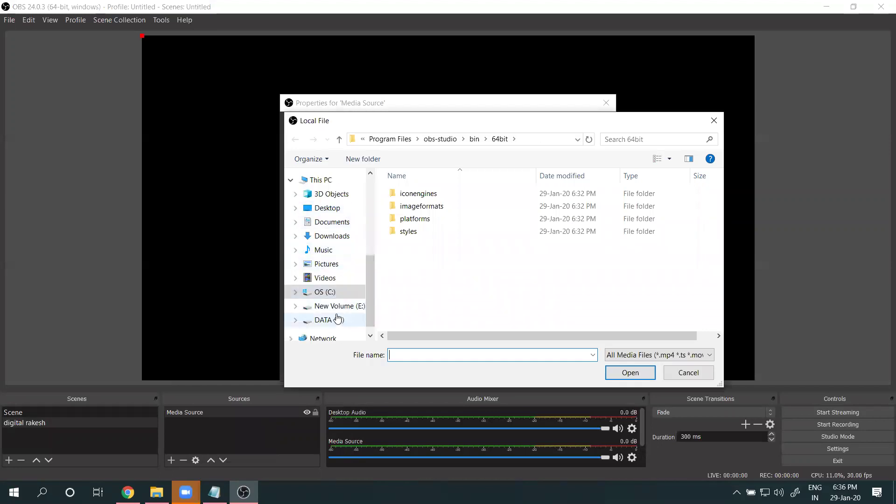
pyautogui.click(338, 319)
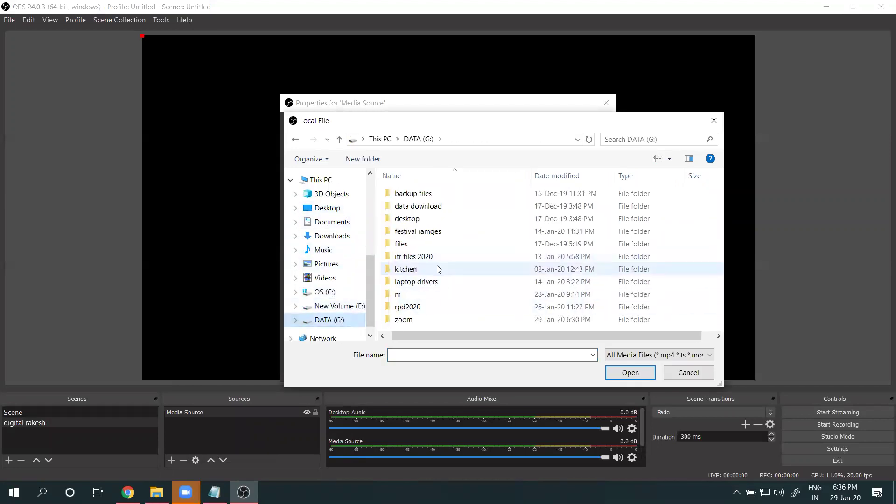
pyautogui.doubleClick(413, 319)
pyautogui.scroll(-5, 452, 247)
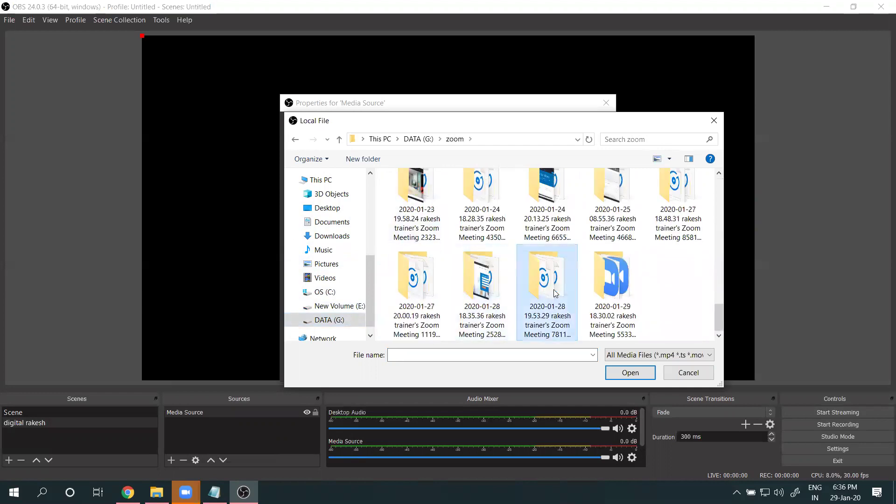
pyautogui.doubleClick(556, 293)
pyautogui.click(377, 139)
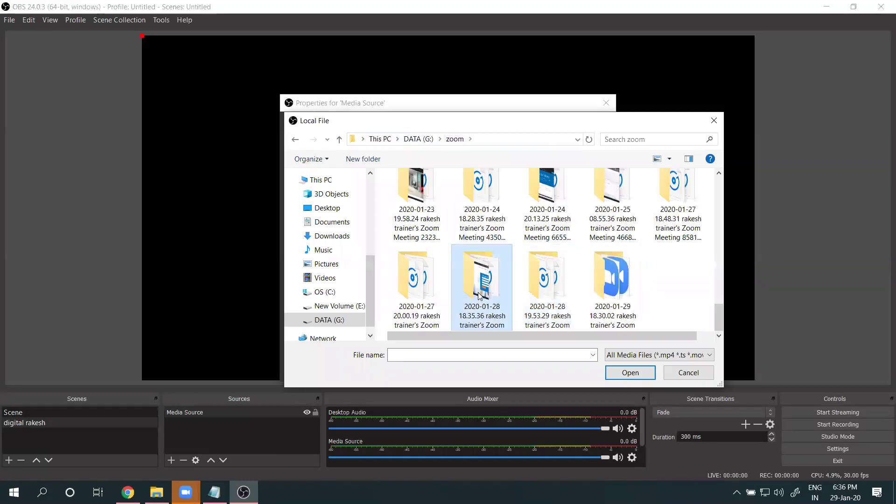
pyautogui.doubleClick(479, 295)
pyautogui.click(426, 249)
pyautogui.click(417, 253)
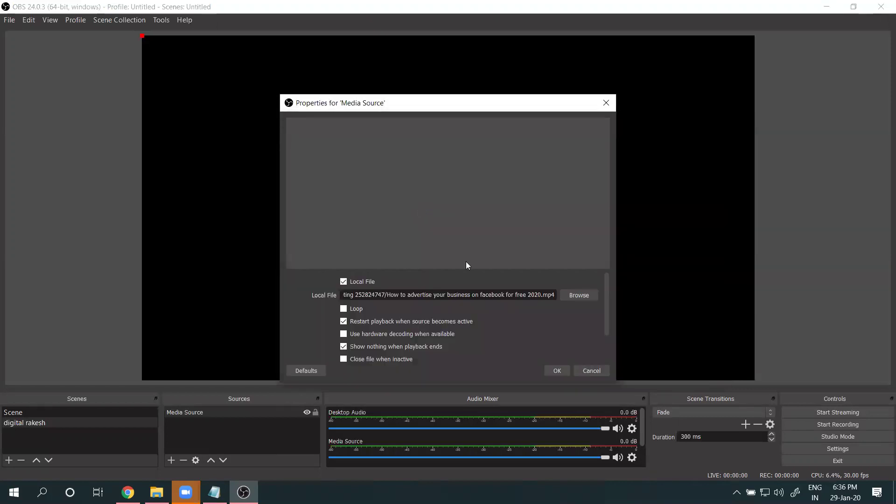
# - Switch to Chrome and write the live video description "How to advertise your business on facebook for free 2020" plus "More Videos Subscribe Our Channel"
pyautogui.click(128, 491)
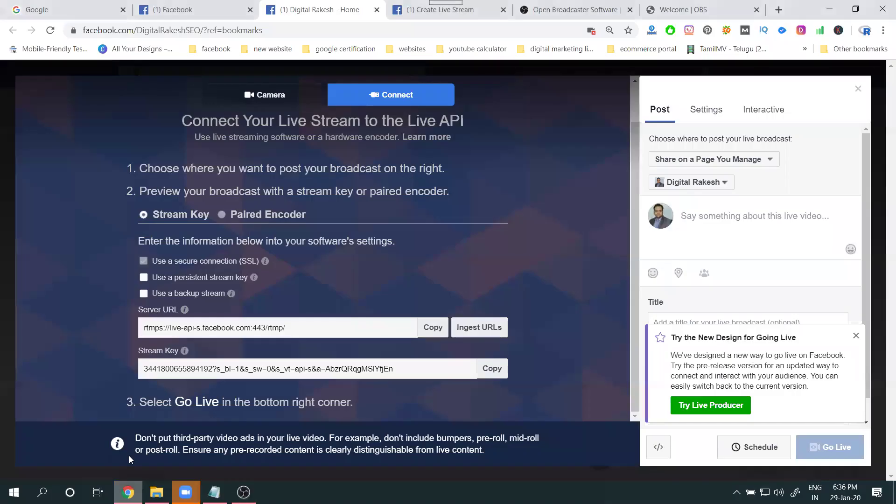
pyautogui.hotkey('ctrl', 'v')
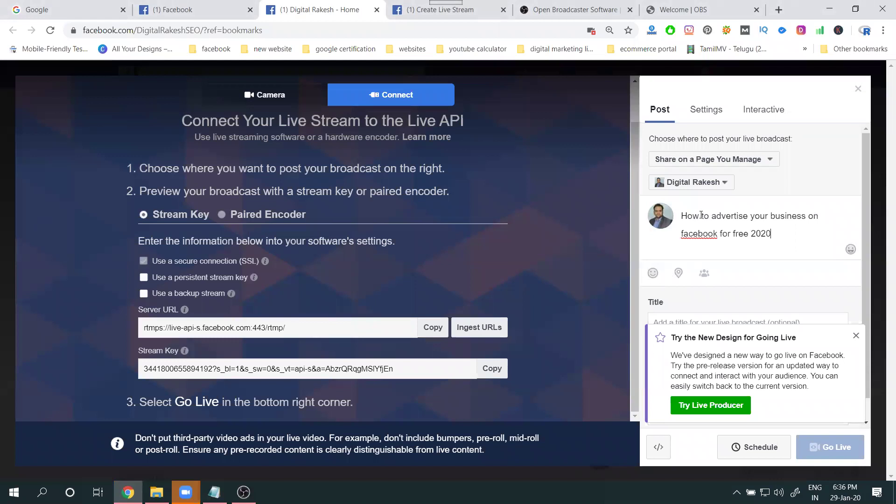
pyautogui.press('Return')
pyautogui.press('Return')
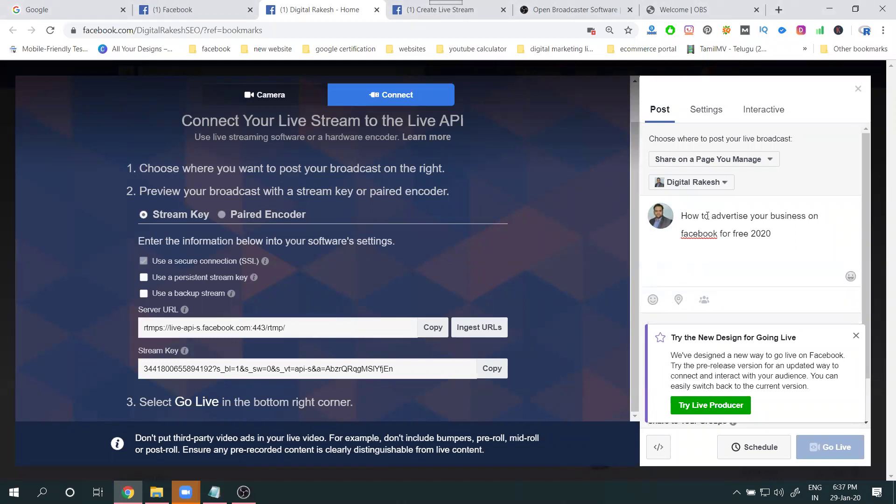
pyautogui.write('More Videos Subscribe Our')
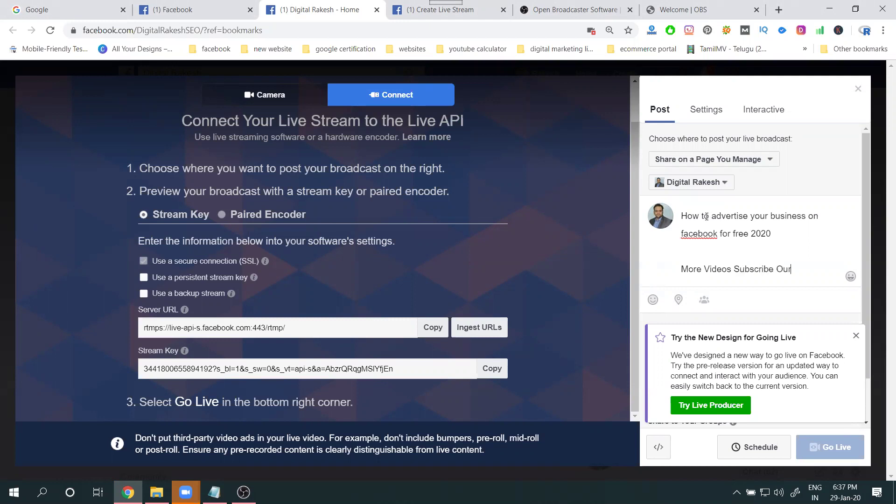
pyautogui.write(' Channel')
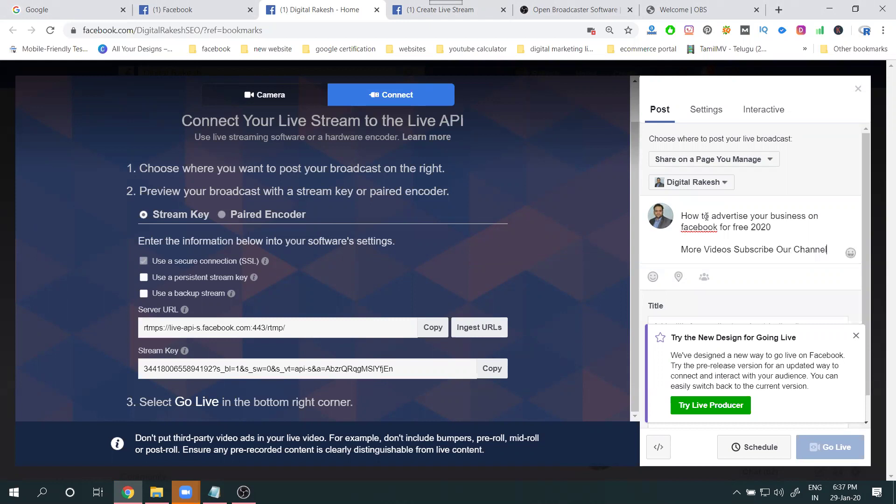
pyautogui.press('Return')
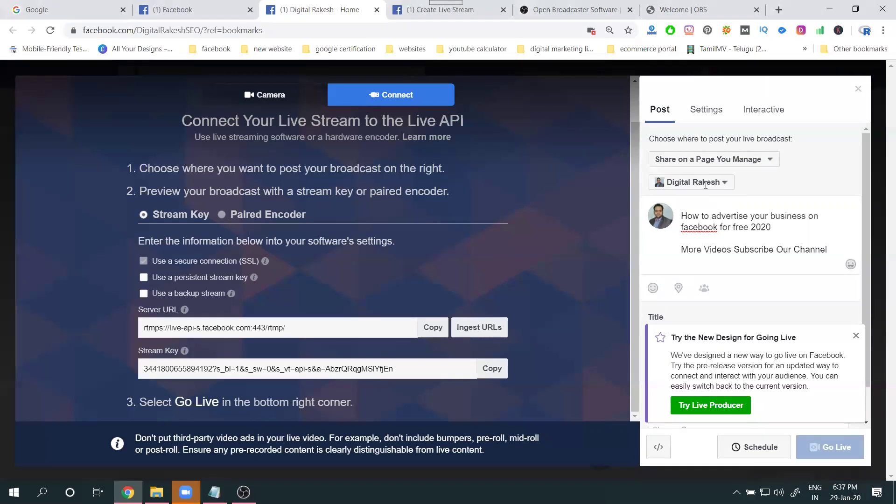
pyautogui.click(779, 10)
pyautogui.write('y')
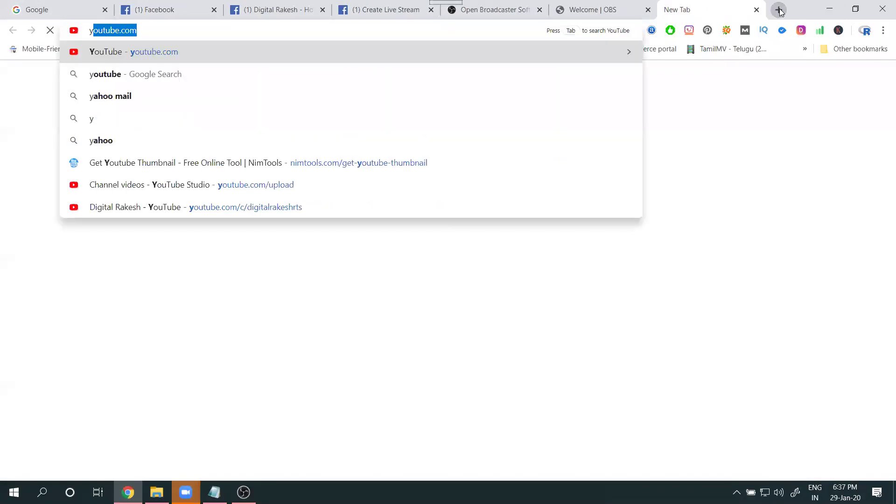
pyautogui.write('outube.com/c/d')
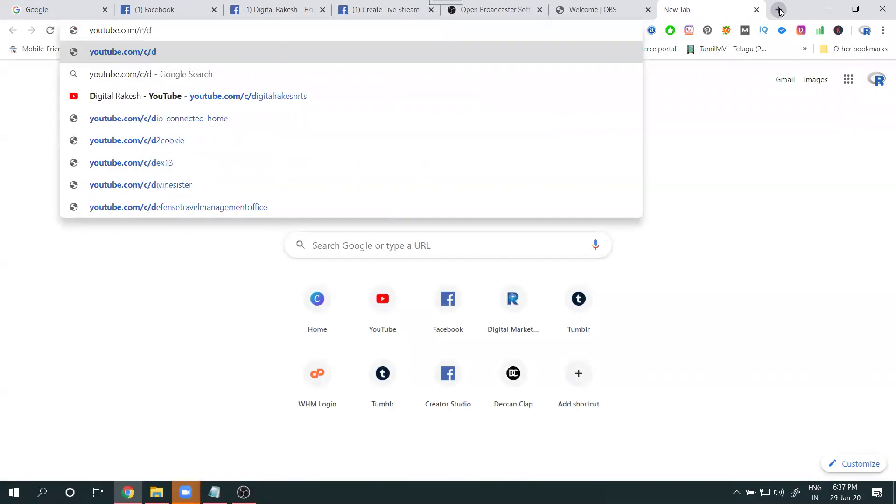
pyautogui.press('Down')
pyautogui.press('Down')
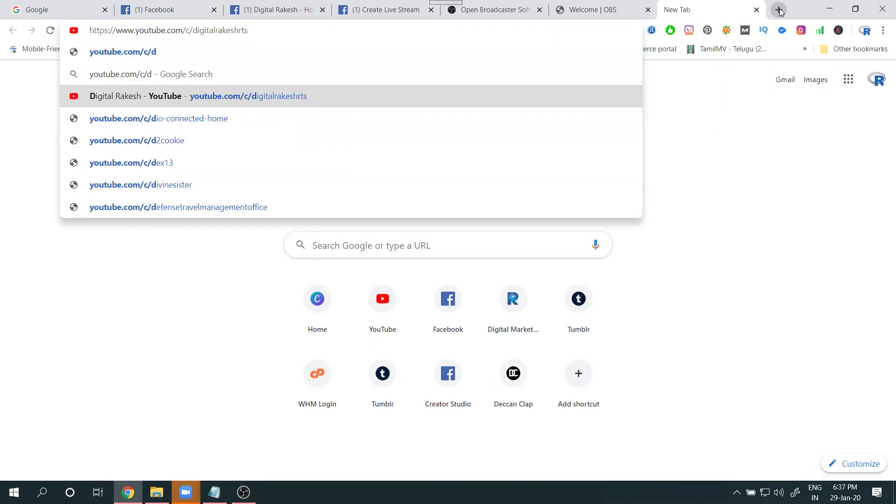
pyautogui.hotkey('ctrl', 'a')
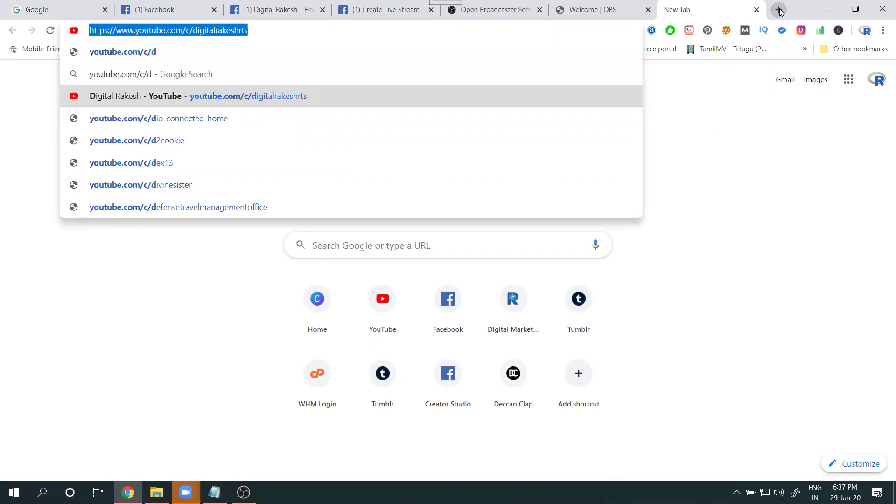
pyautogui.click(288, 6)
pyautogui.hotkey('ctrl', 'v')
# - Add the hashtags #facebooktutorial #facebook #digitalrakesh below the channel link, separated by a blank line
pyautogui.press('Return')
pyautogui.press('Return')
pyautogui.write('#fac')
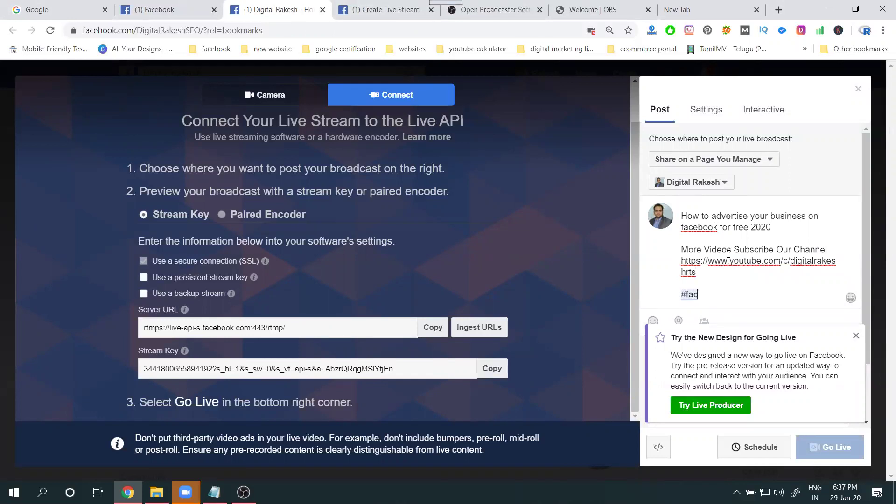
pyautogui.write('ebook tutorial')
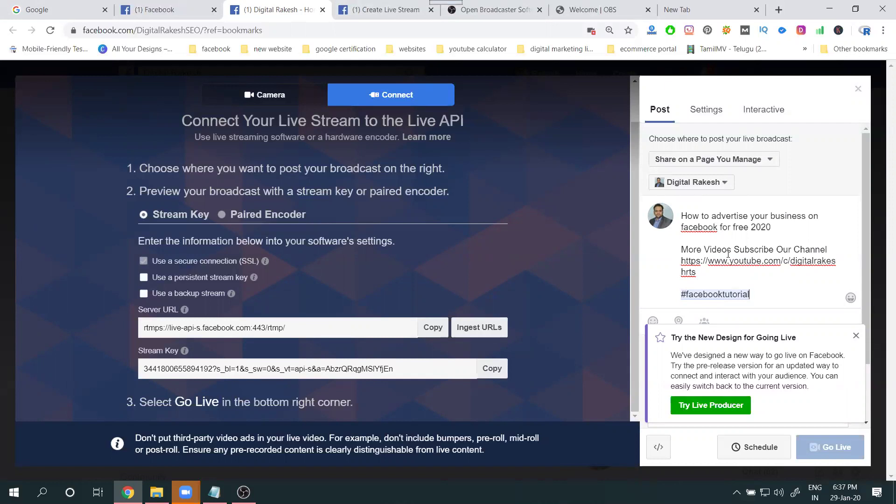
pyautogui.write('#facebook #')
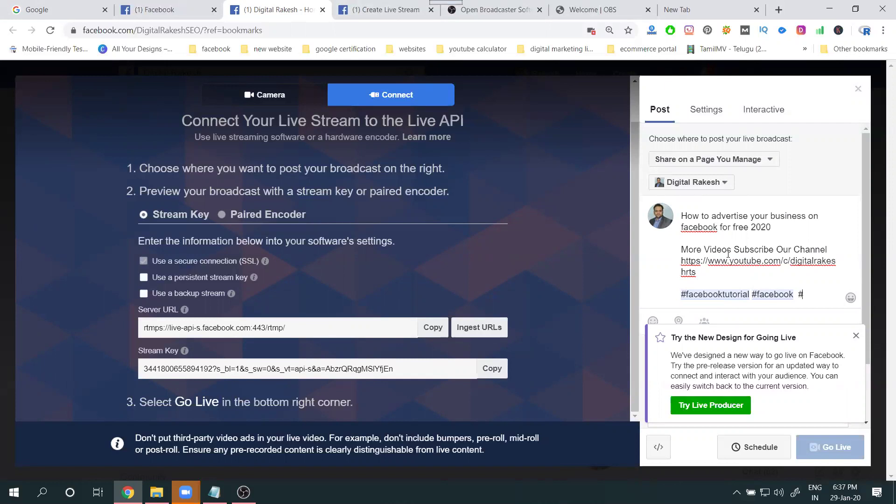
pyautogui.write('digitalrakesh')
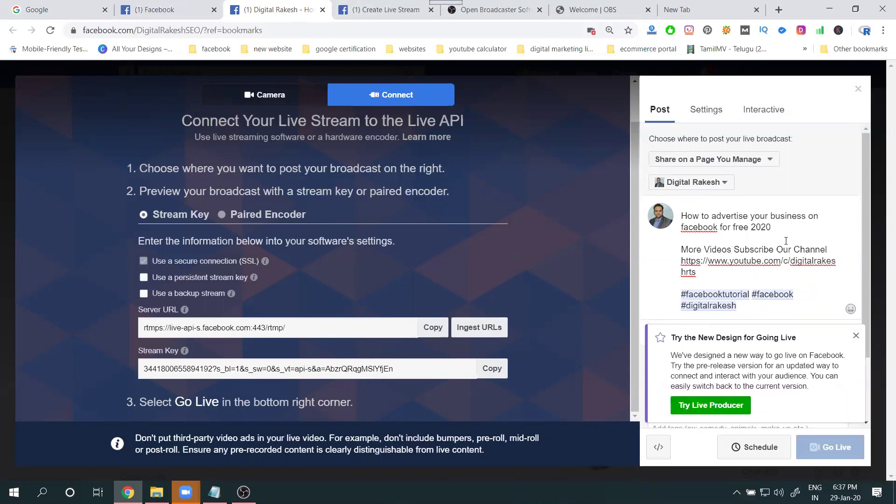
# - Copy "How to advertise your business on facebook for free 2020" from the description into the broadcast's title and tags, dismissing the new design notice
pyautogui.scroll(-2, 770, 198)
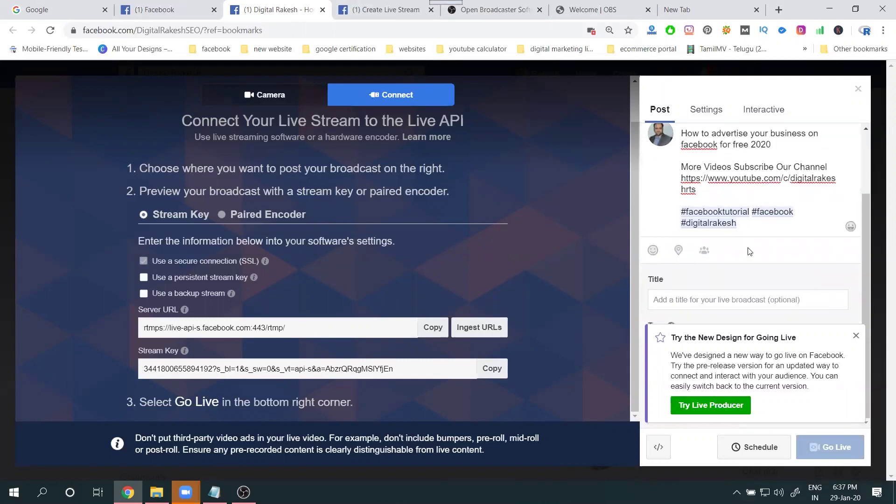
pyautogui.tripleClick(713, 143)
pyautogui.hotkey('ctrl', 'c')
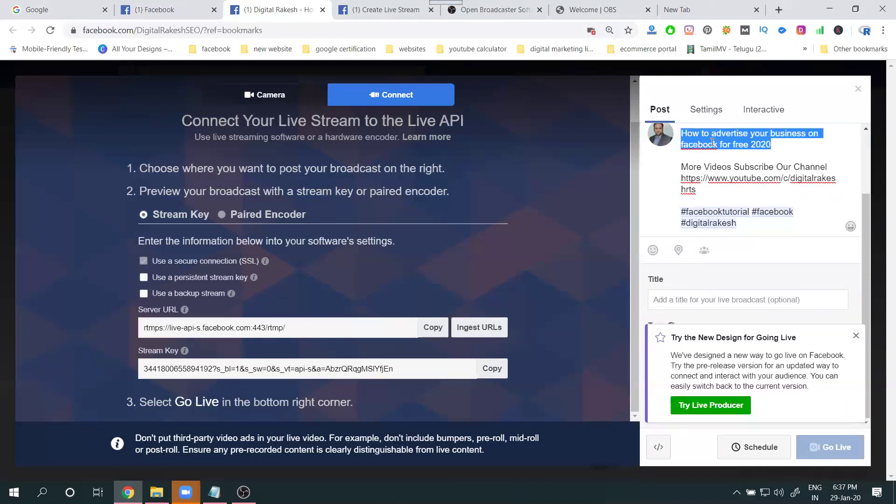
pyautogui.click(713, 300)
pyautogui.hotkey('ctrl', 'v')
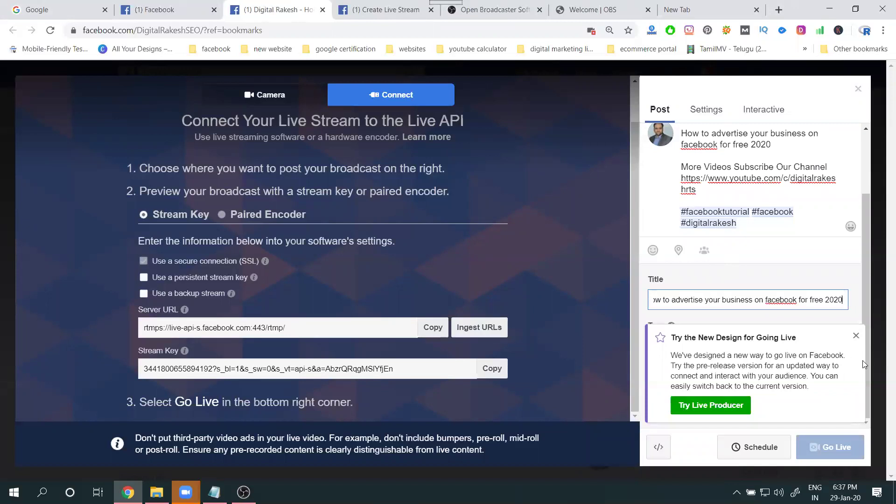
pyautogui.click(857, 337)
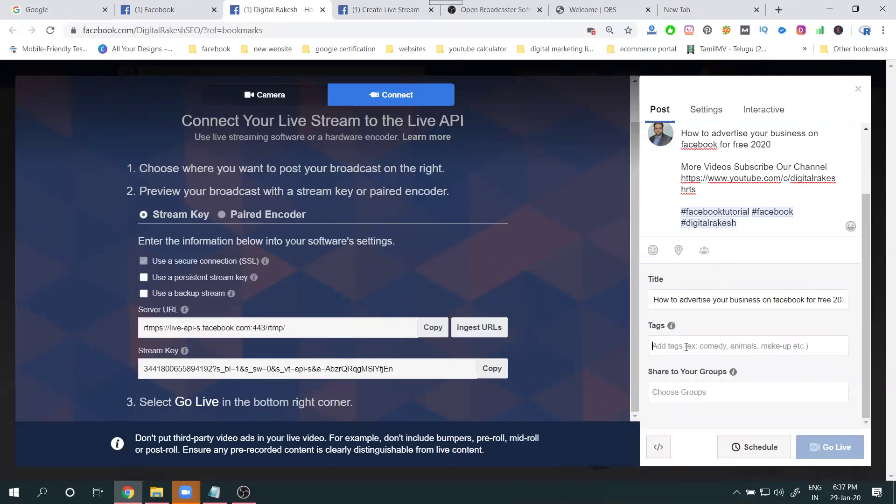
pyautogui.hotkey('ctrl', 'v')
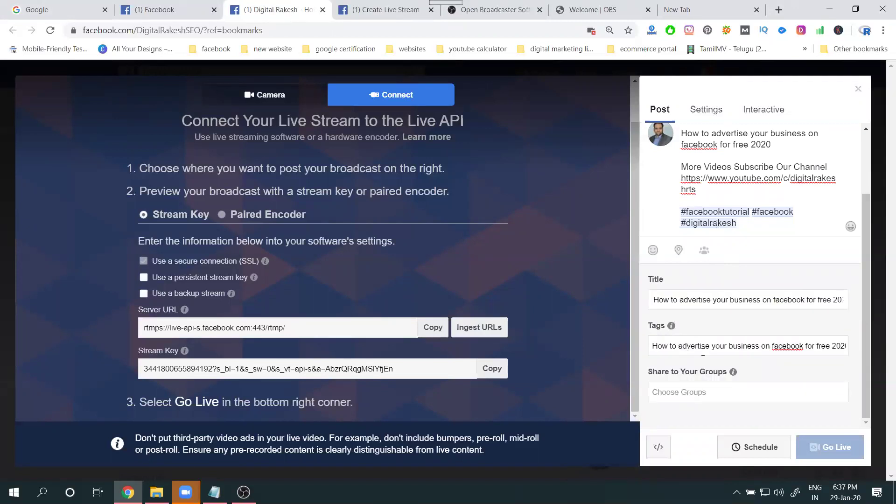
# - Share the broadcast to the Digital Rakesh training video group, Digital Marketing Trending News and Jobs, and Latest News
pyautogui.click(685, 394)
pyautogui.write('digi')
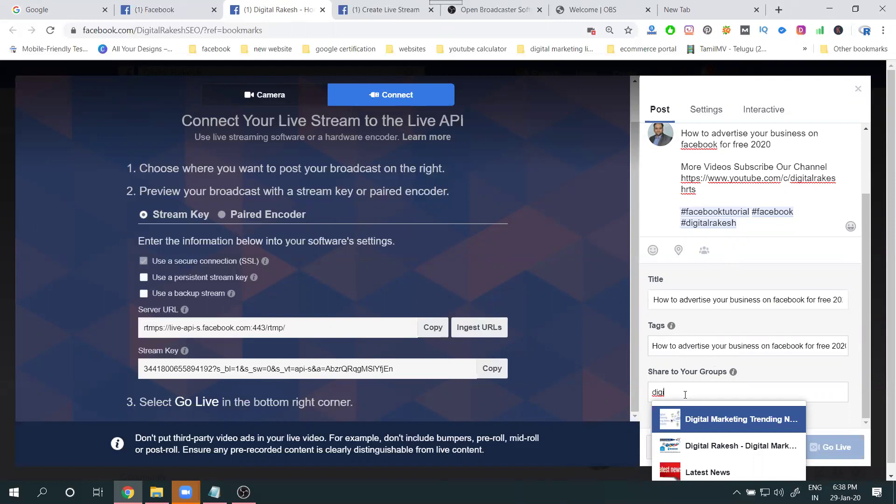
pyautogui.click(718, 444)
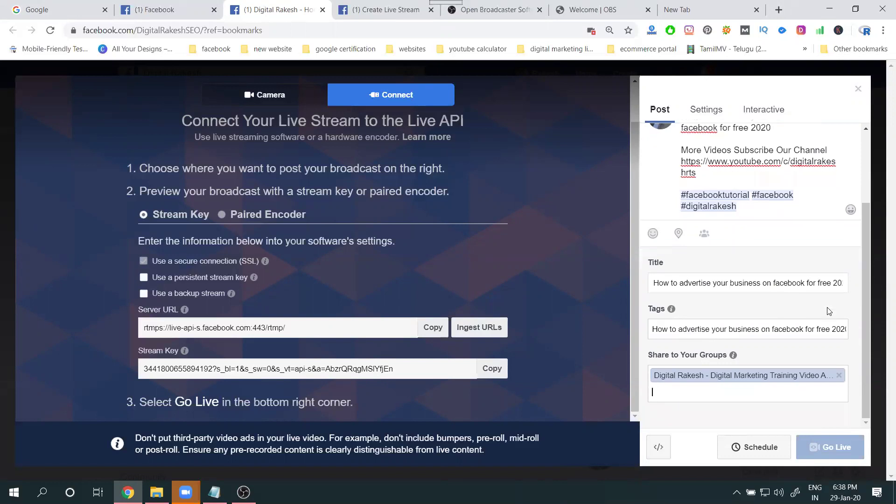
pyautogui.write('digi')
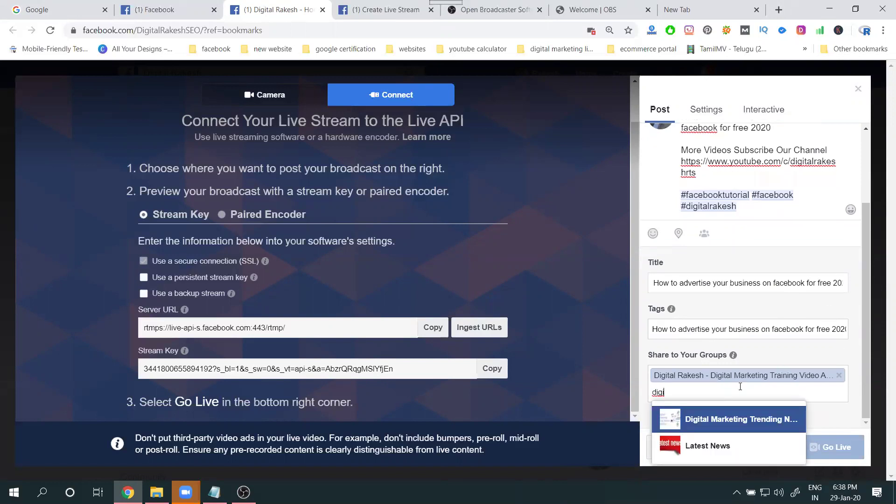
pyautogui.click(709, 422)
pyautogui.write('late')
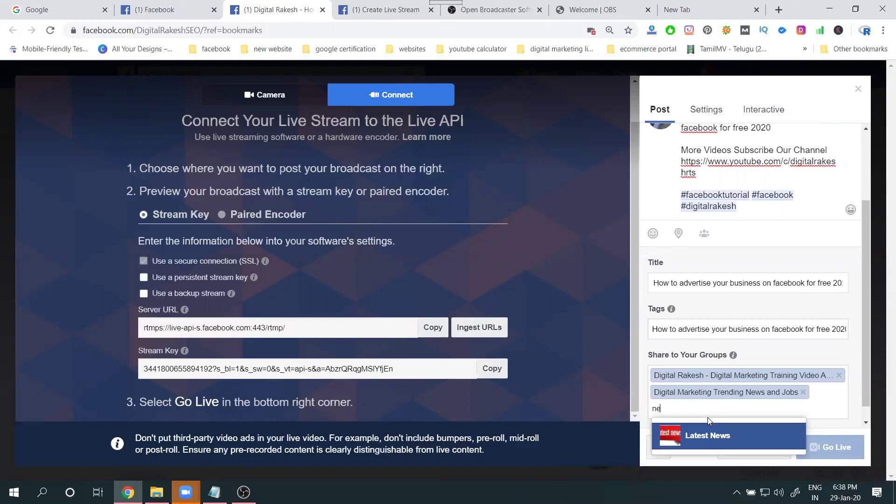
pyautogui.click(707, 441)
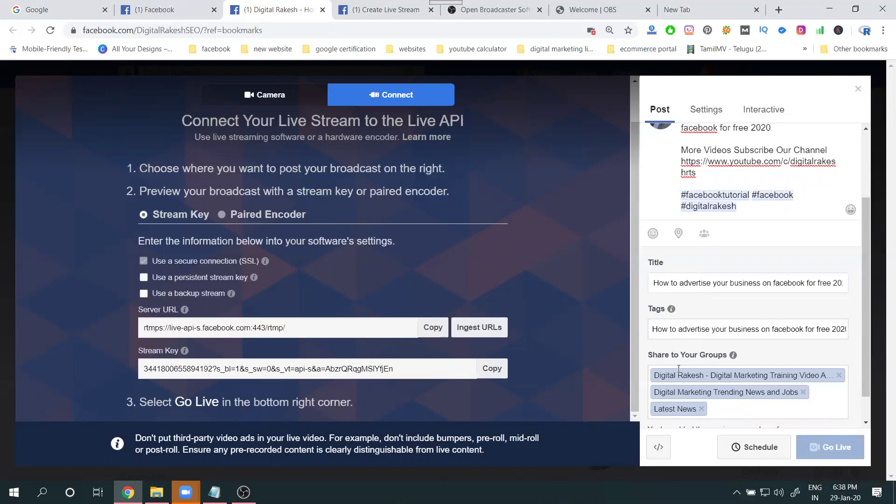
pyautogui.scroll(3, 747, 397)
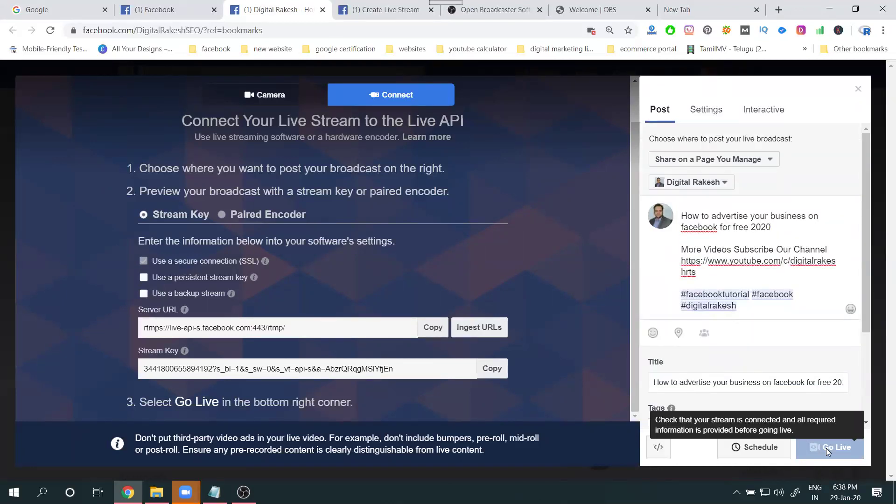
# - Switch to OBS Studio, accept the Media Source properties and start streaming
pyautogui.click(244, 492)
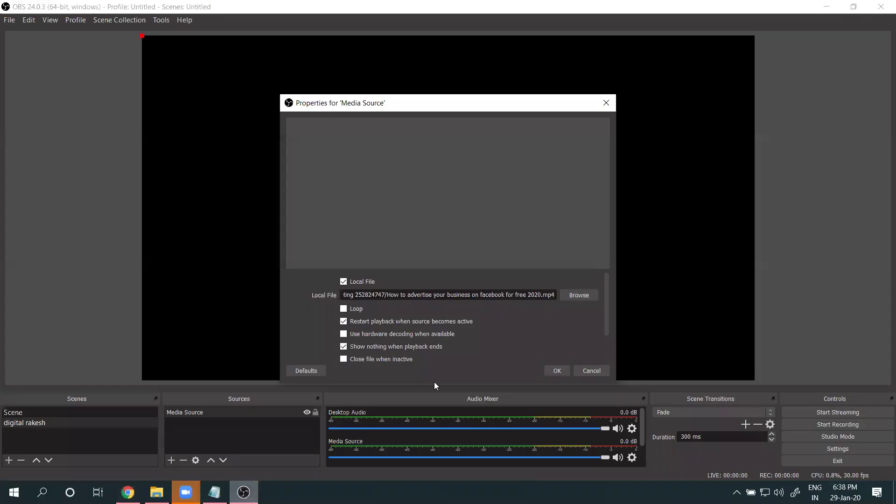
pyautogui.click(557, 371)
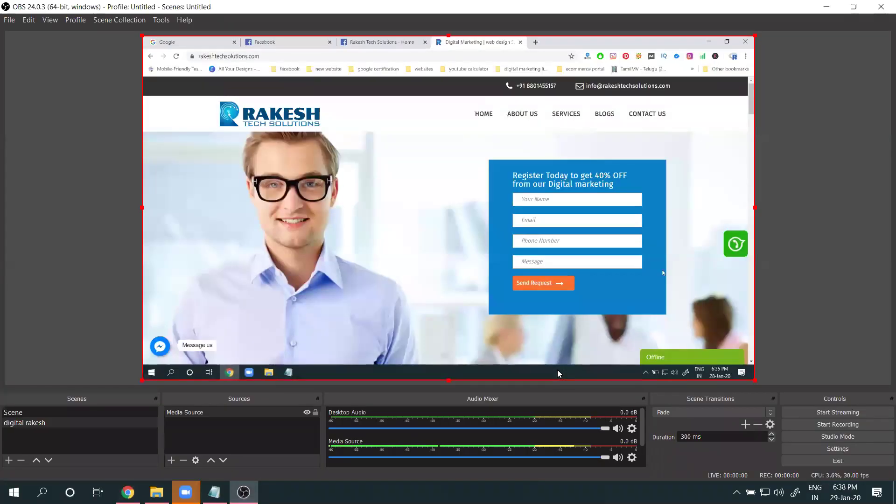
pyautogui.click(817, 412)
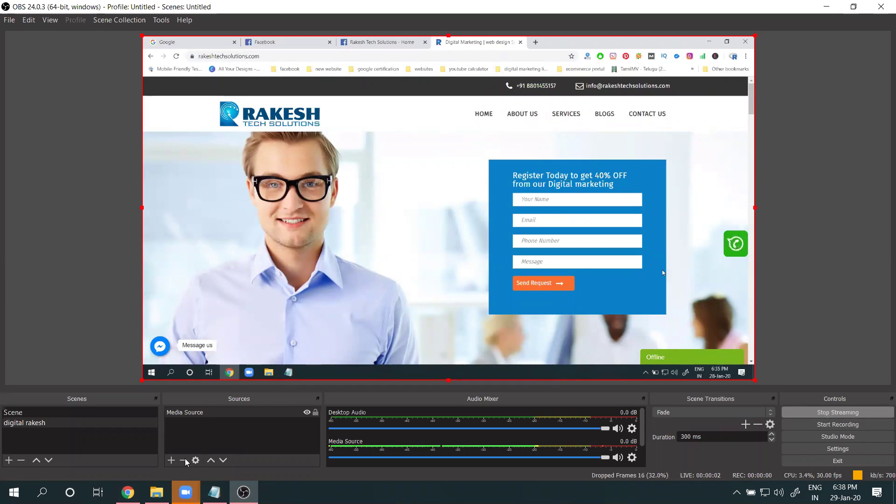
# - Return to the Facebook live setup in Chrome and go live with the connected stream
pyautogui.click(128, 493)
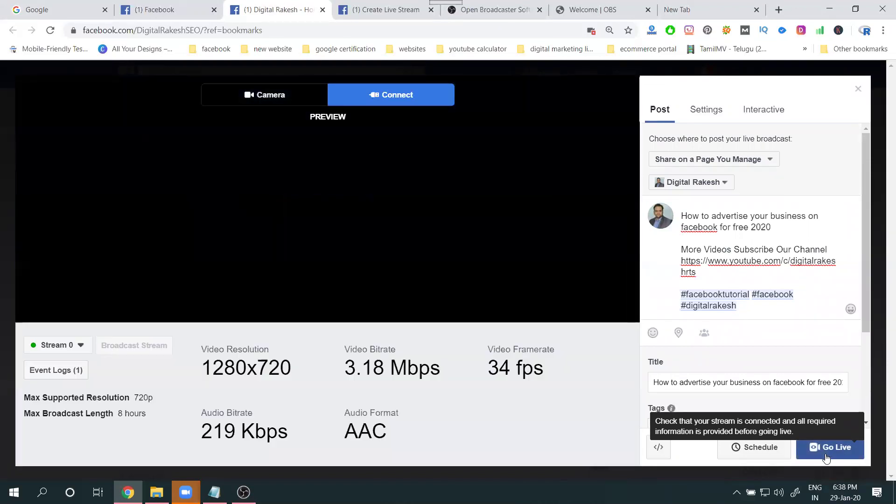
pyautogui.click(825, 455)
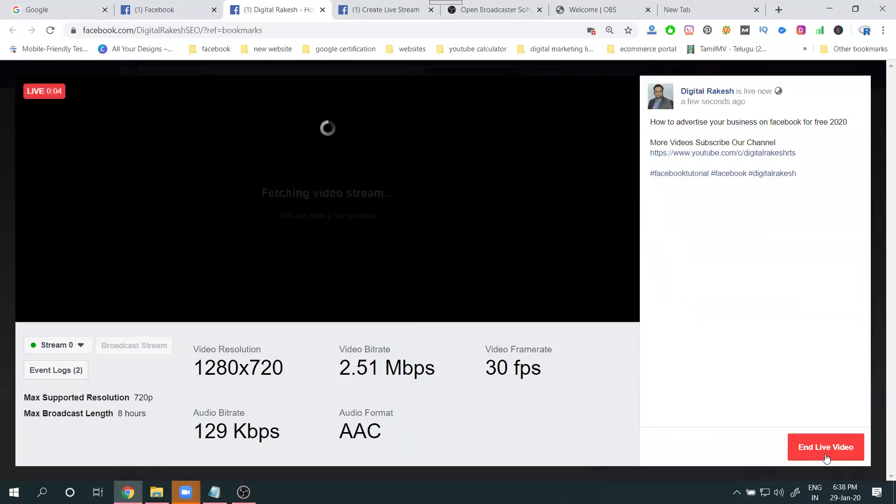
# - Leave the broadcast screen for the Digital Rakesh page, reload it and check the live video post in its feed
pyautogui.click(713, 91)
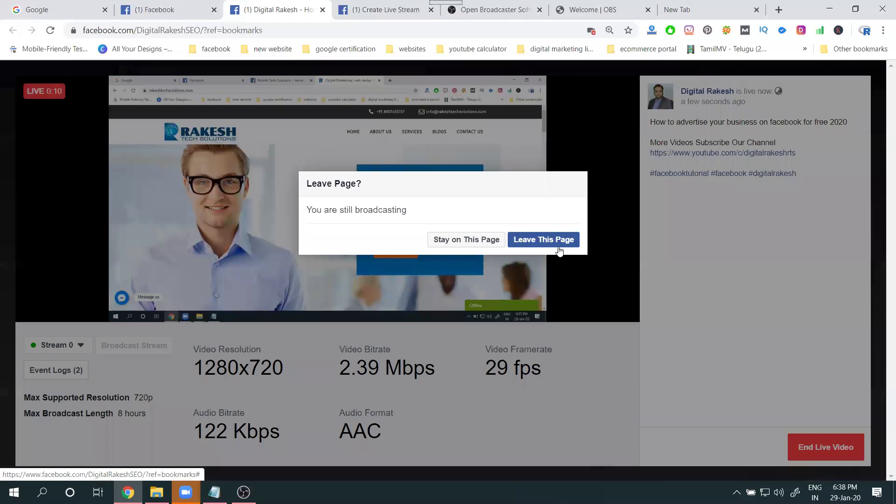
pyautogui.click(544, 240)
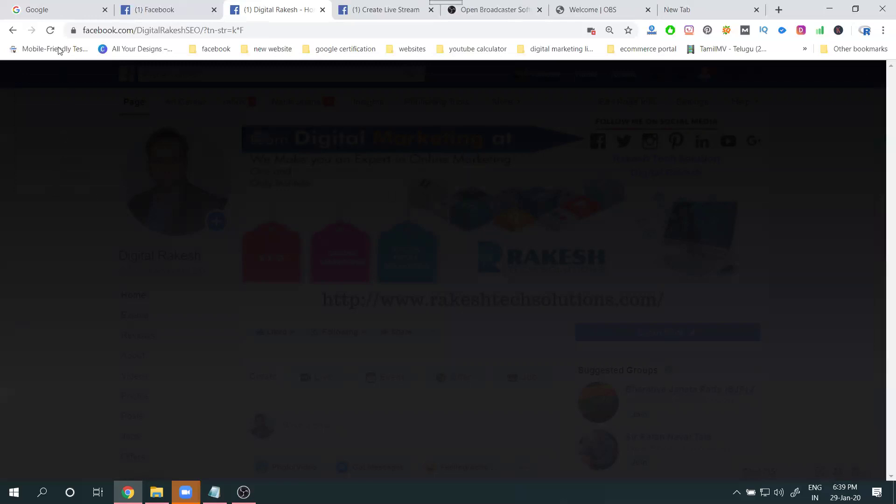
pyautogui.click(50, 30)
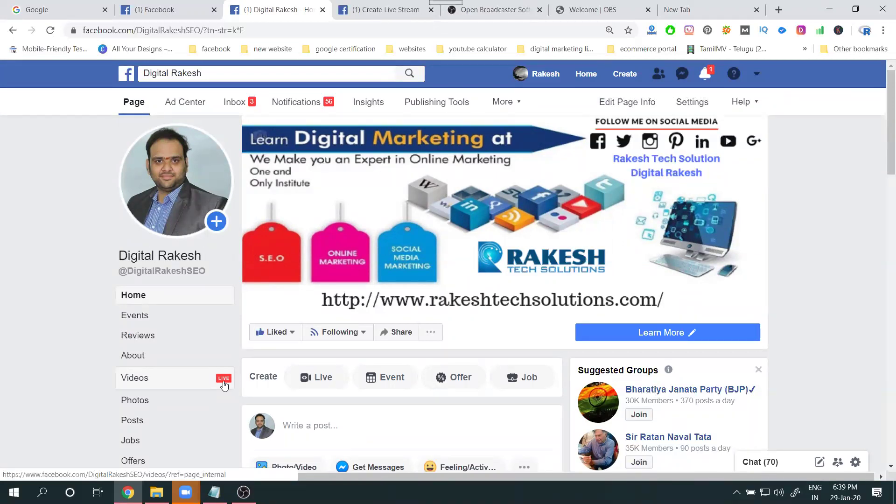
pyautogui.scroll(-9, 507, 294)
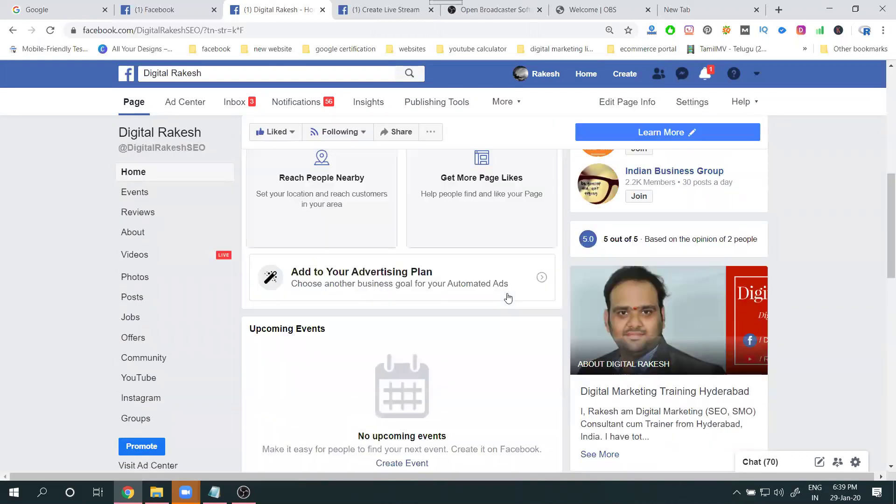
pyautogui.scroll(-6, 508, 297)
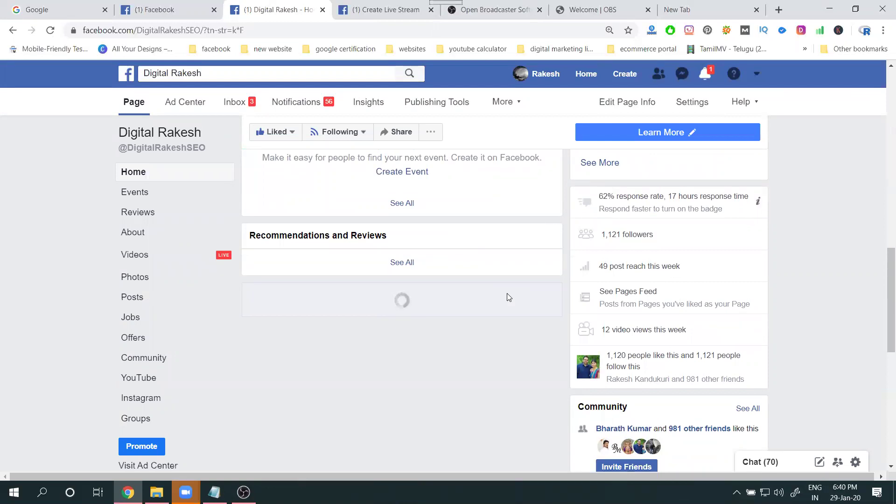
pyautogui.scroll(-10, 510, 297)
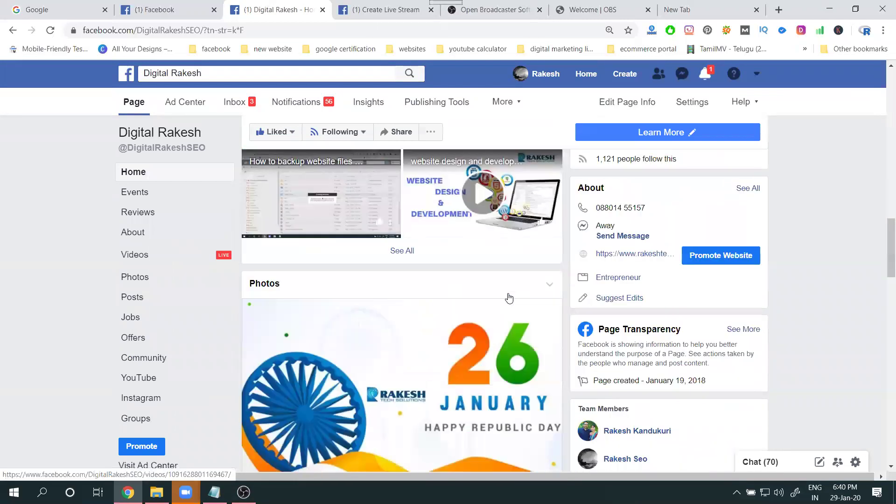
pyautogui.scroll(-7, 510, 297)
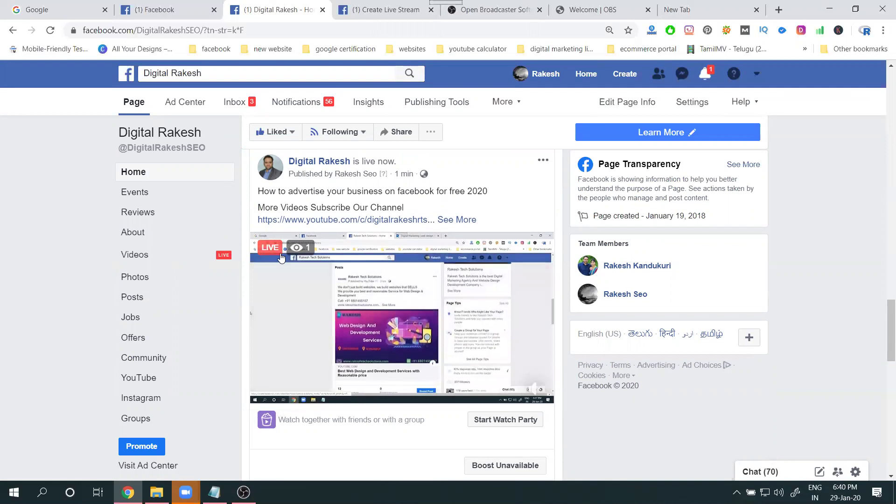
pyautogui.moveTo(279, 257)
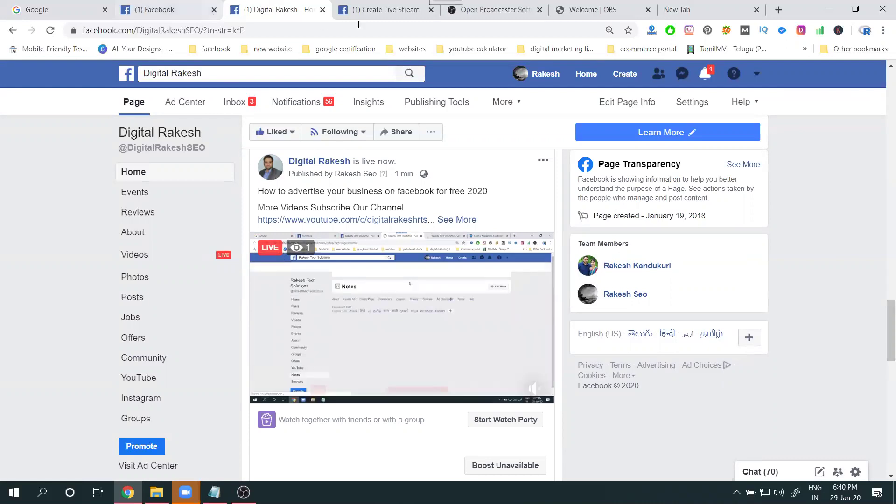
# - Examine the persistent stream key option and its key field on the Create Live Stream page
pyautogui.click(387, 10)
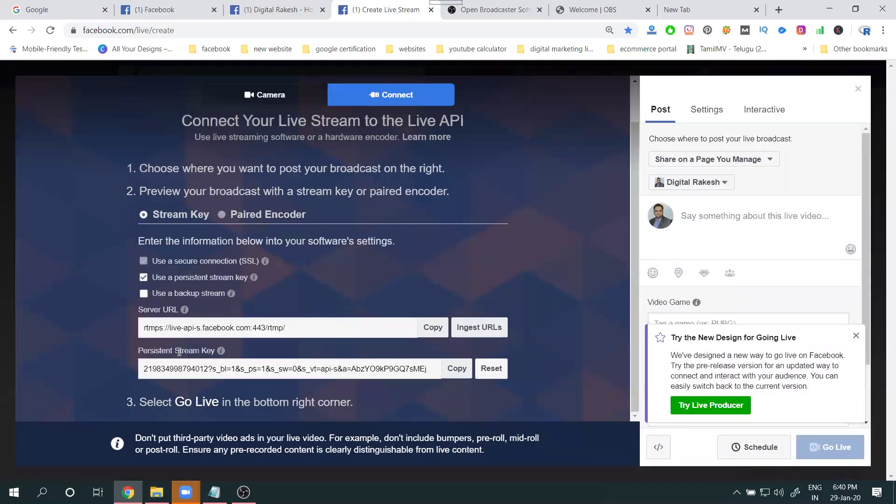
pyautogui.scroll(5, 336, 349)
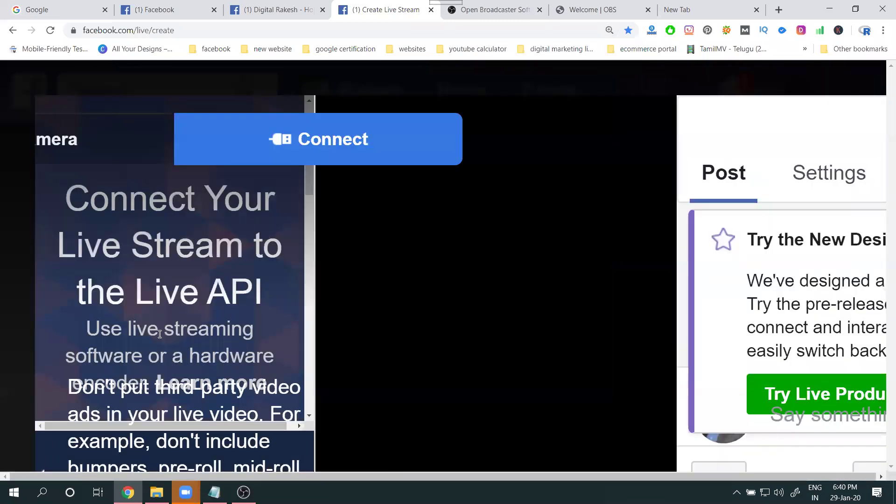
pyautogui.scroll(-8, 160, 334)
pyautogui.scroll(-3, 160, 334)
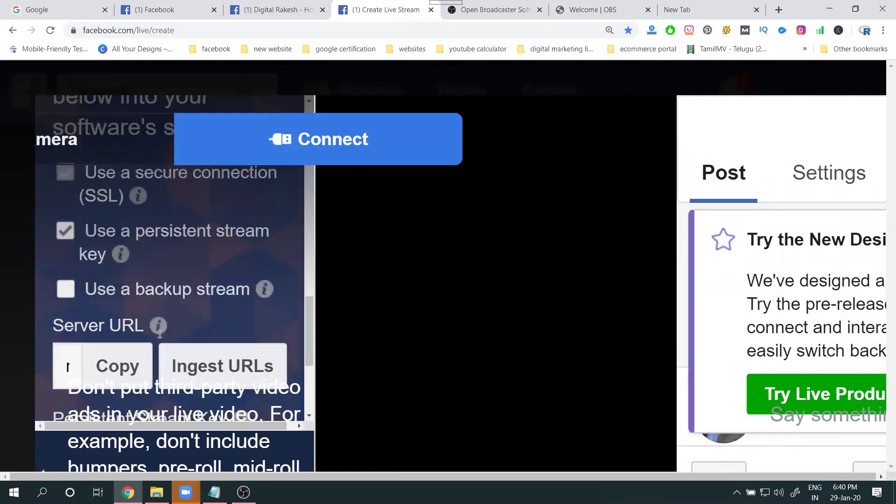
pyautogui.moveTo(136, 348); pyautogui.dragTo(228, 350)
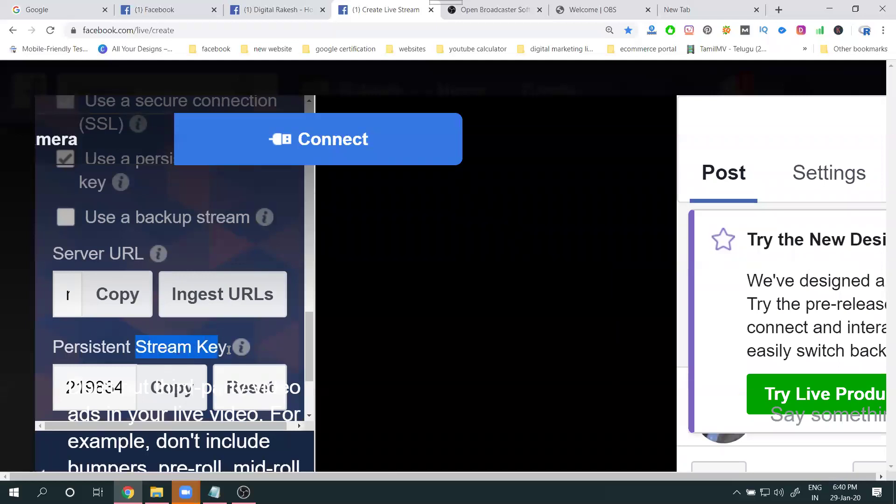
pyautogui.hotkey('ctrl', '-')
pyautogui.hotkey('ctrl', '-')
pyautogui.hotkey('ctrl', '-')
pyautogui.hotkey('ctrl', '-')
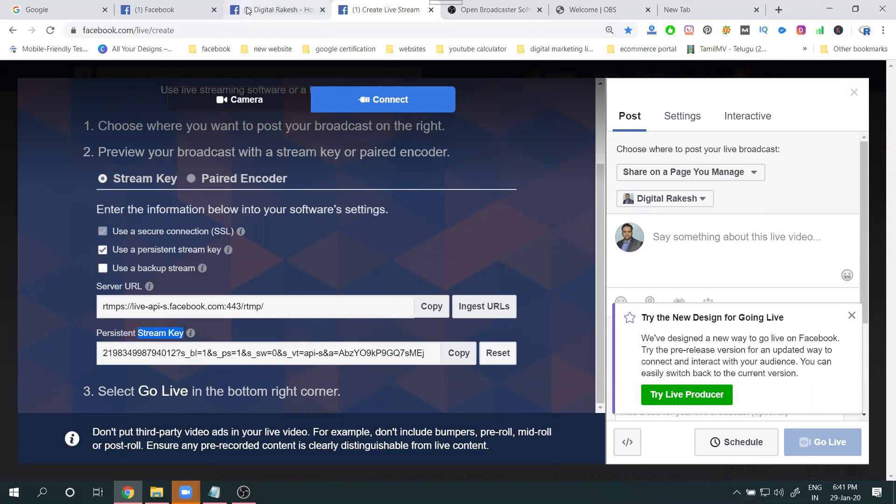
# - Check the live post on the Digital Rakesh page, stop streaming in OBS Studio and return to the post
pyautogui.click(276, 9)
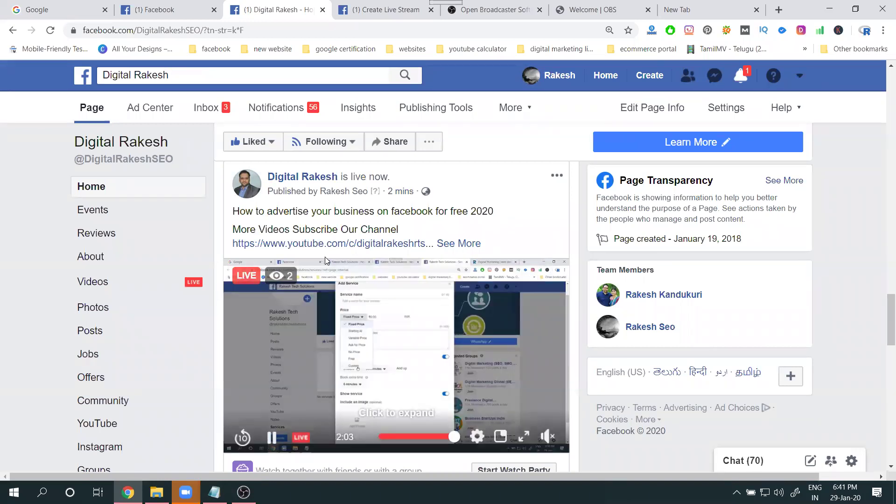
pyautogui.click(244, 492)
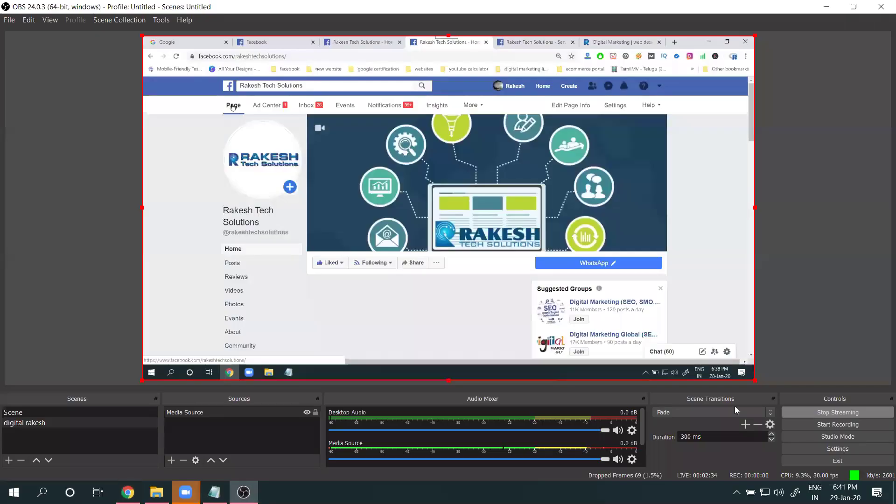
pyautogui.click(830, 411)
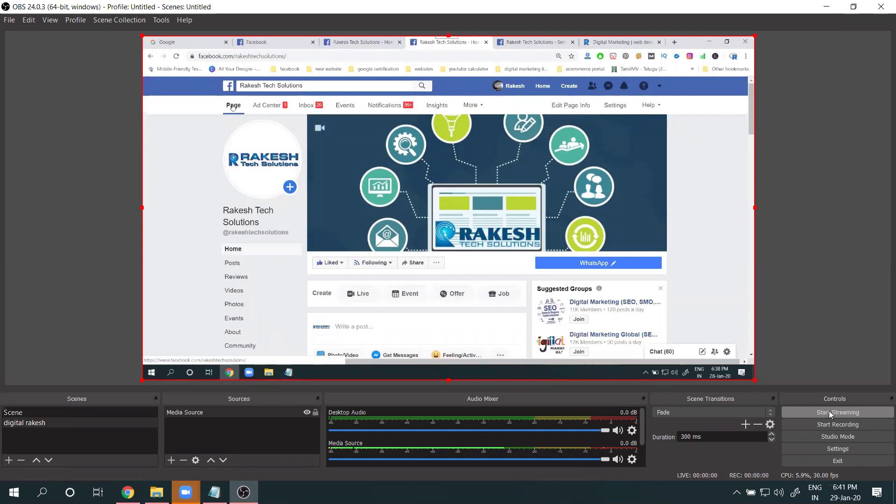
pyautogui.click(834, 7)
pyautogui.scroll(-1, 612, 293)
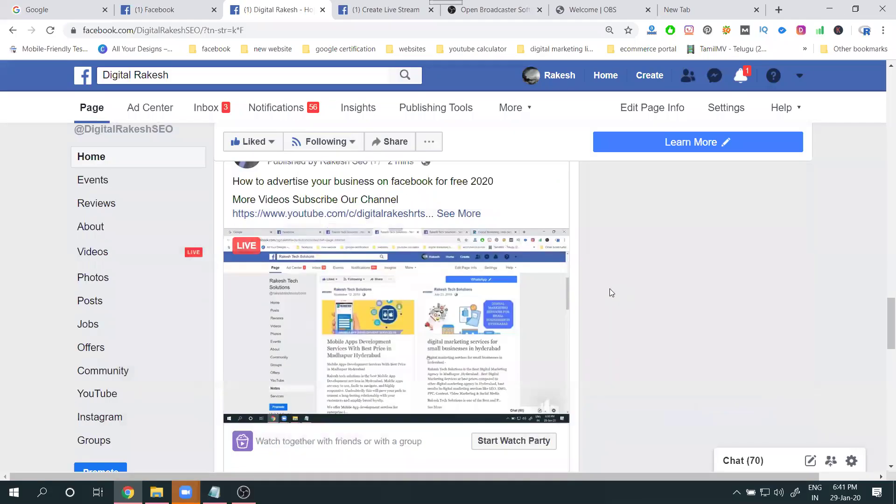
pyautogui.scroll(-1, 611, 292)
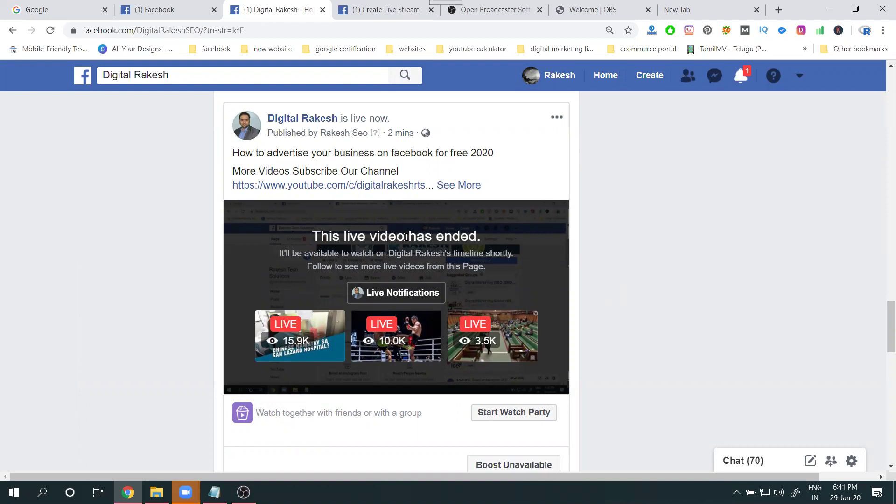
# - Switch to OBS Studio and try twice to start streaming again with the existing stream key
pyautogui.click(243, 493)
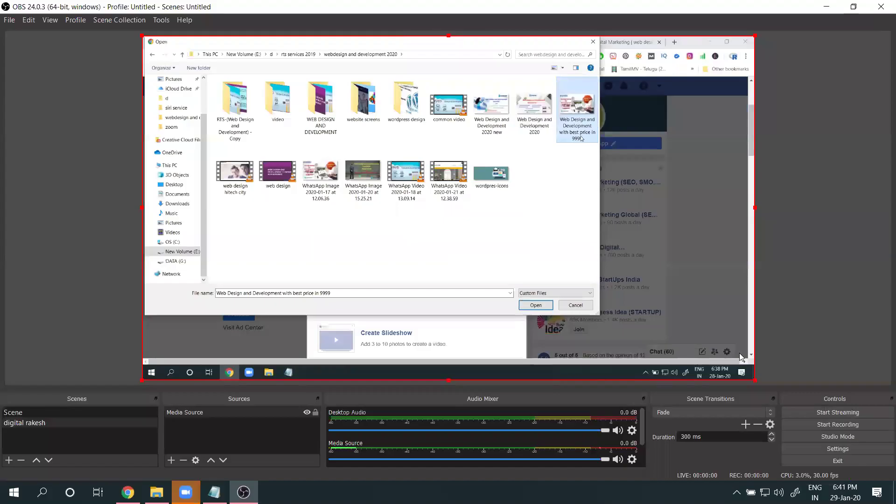
pyautogui.click(844, 413)
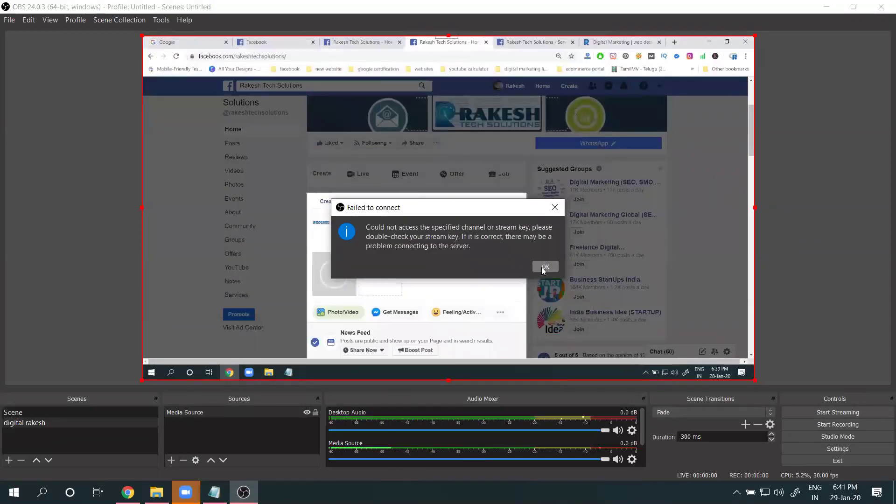
pyautogui.click(543, 267)
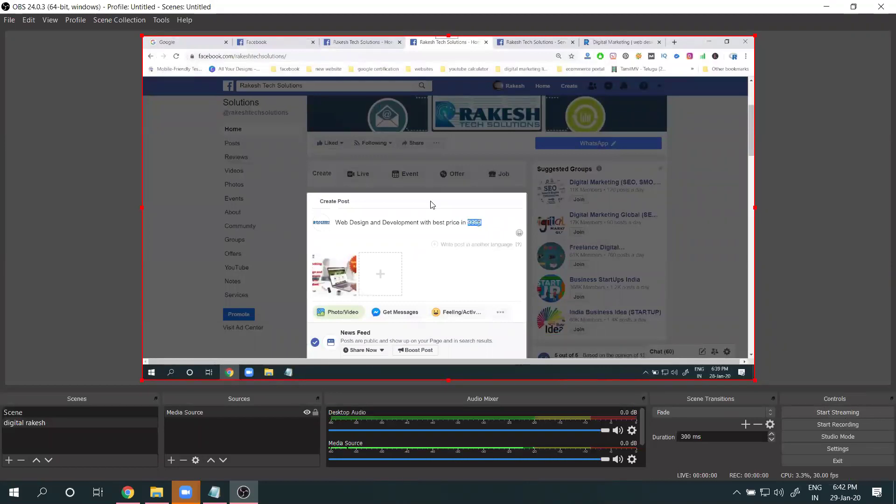
pyautogui.click(841, 411)
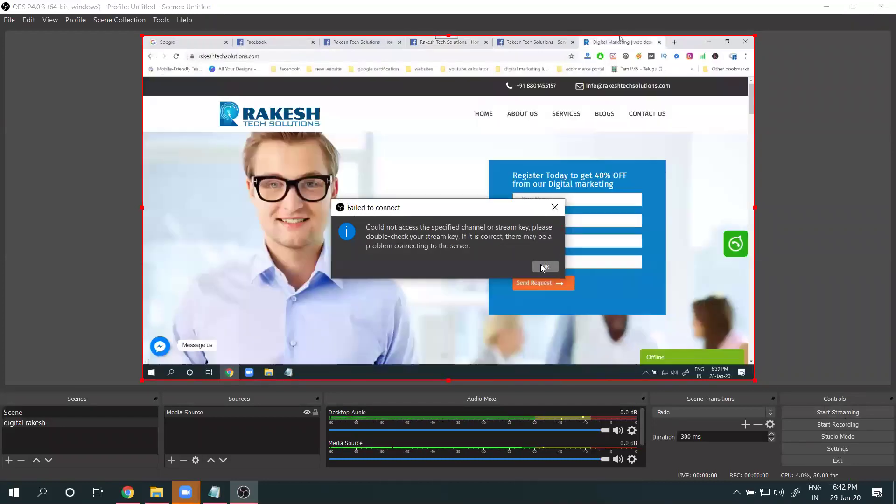
pyautogui.click(540, 264)
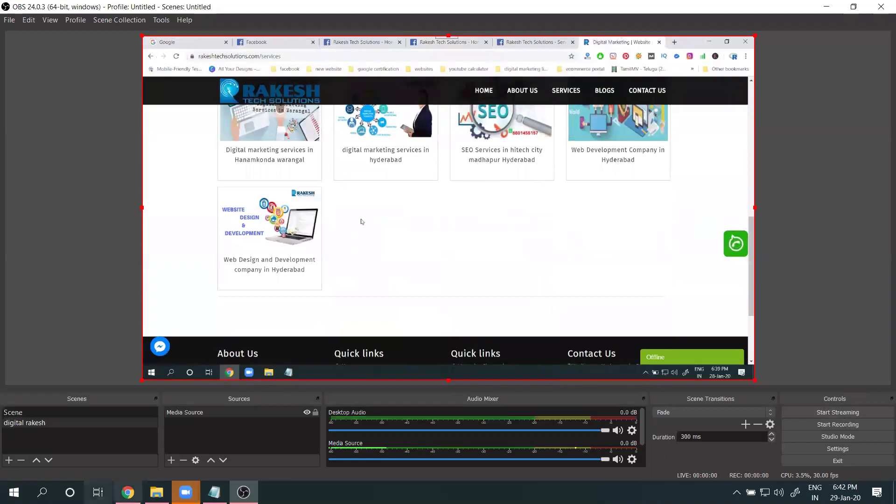
# - Return to Facebook in Chrome, turn on live notifications on the ended video and delete its post from the page
pyautogui.click(128, 493)
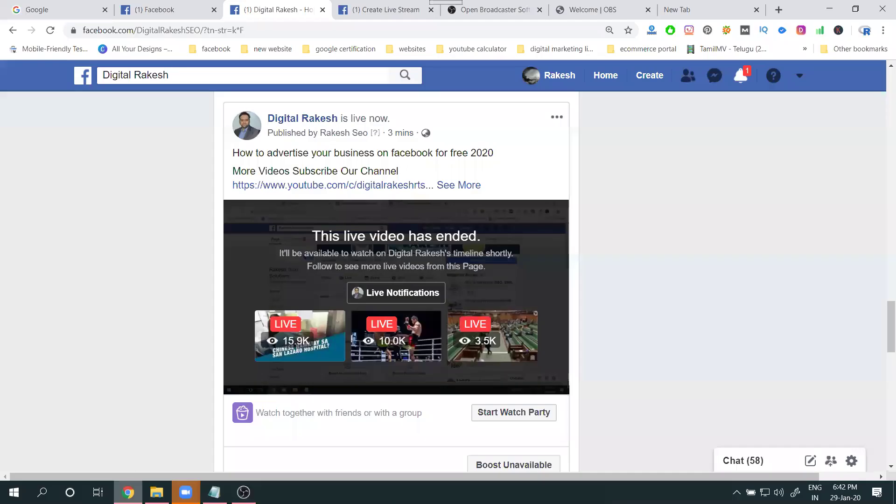
pyautogui.click(386, 293)
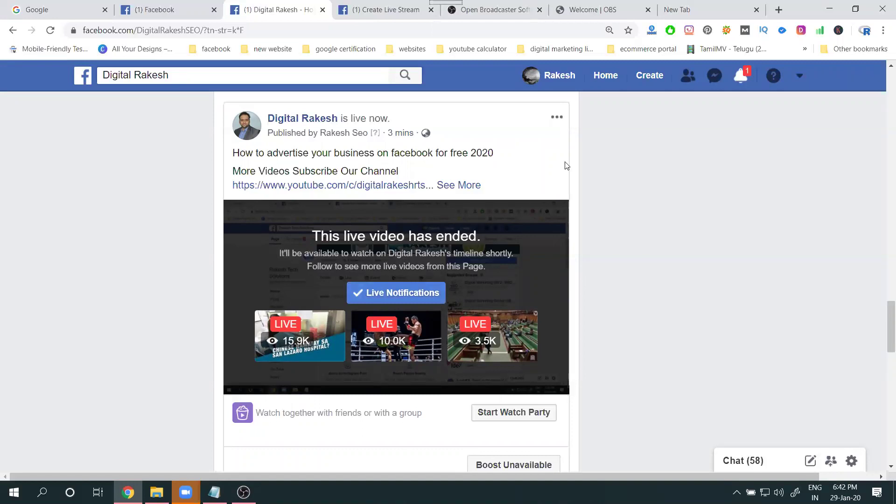
pyautogui.click(560, 116)
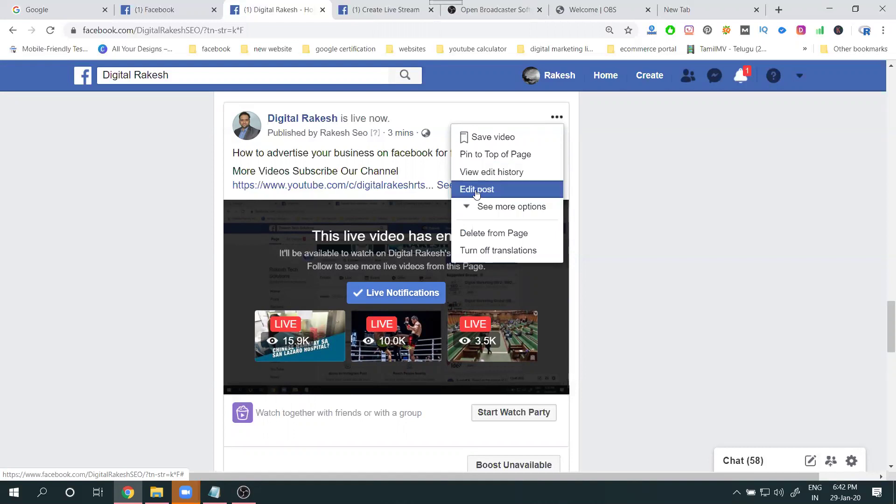
pyautogui.click(480, 235)
pyautogui.click(577, 222)
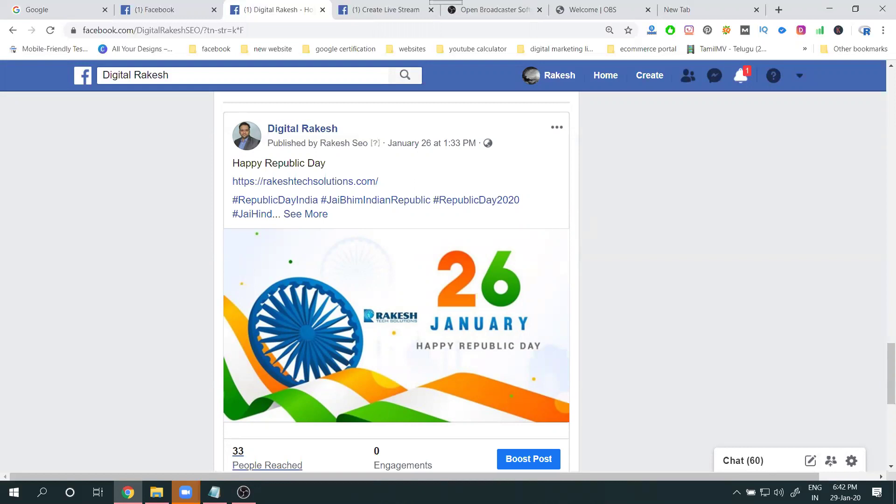
# - Switch to OBS Studio and remove the Media Source from the digital rakesh scene
pyautogui.click(243, 493)
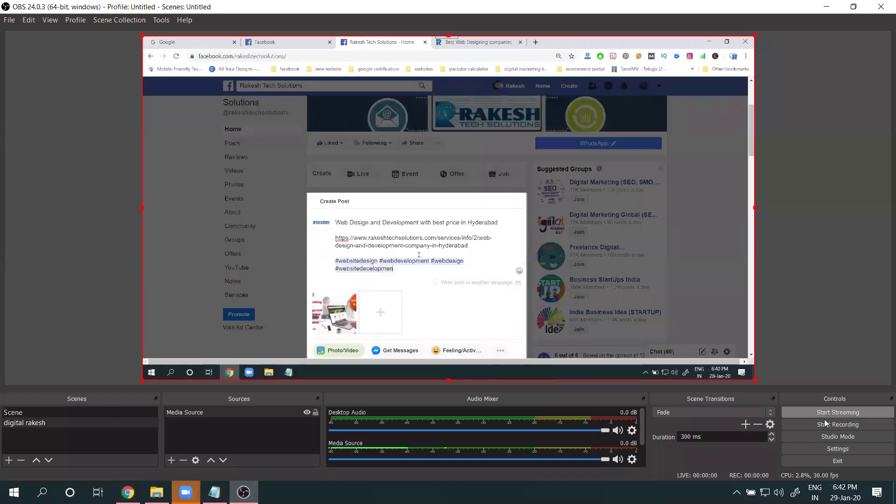
pyautogui.rightClick(196, 413)
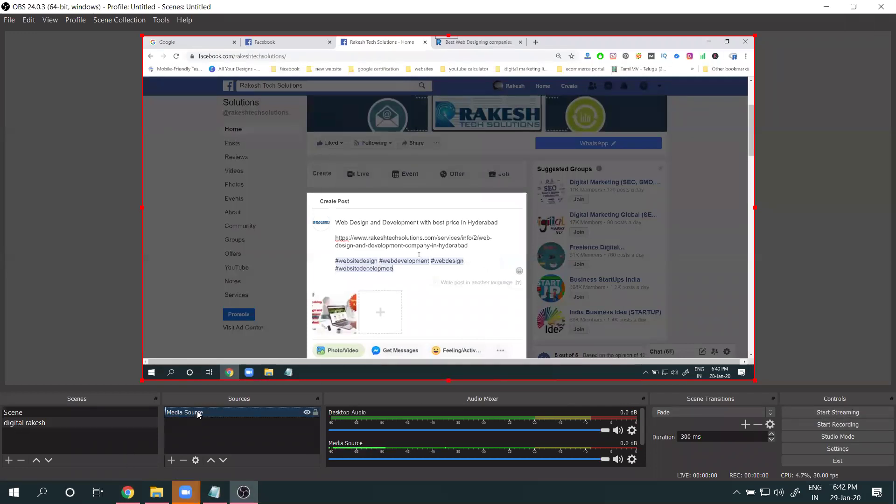
pyautogui.moveTo(233, 279)
pyautogui.moveTo(228, 313)
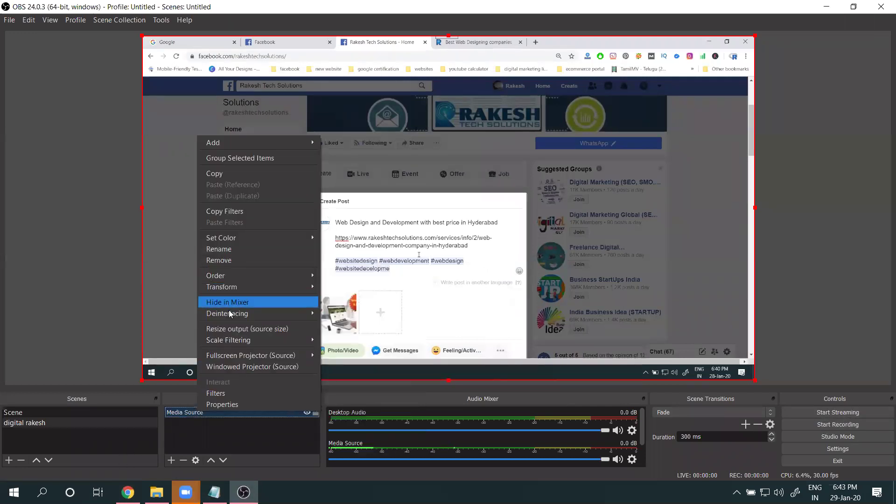
pyautogui.click(226, 256)
pyautogui.click(488, 260)
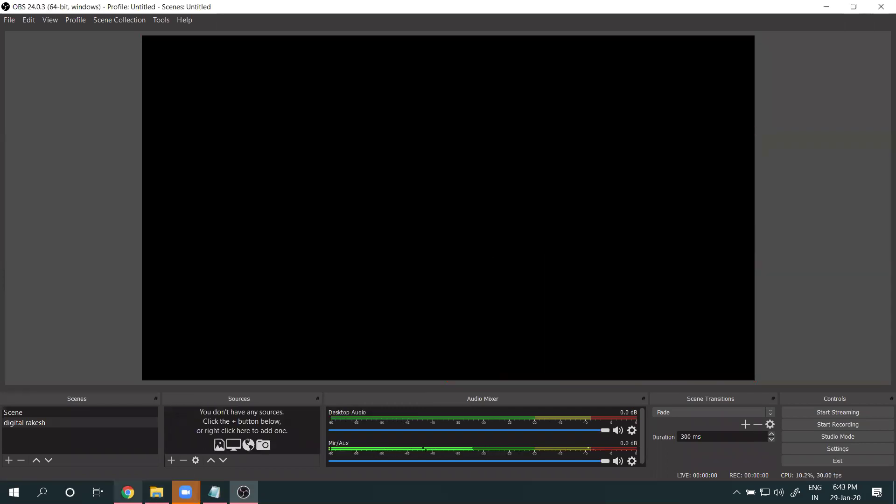
# - Return to the Digital Rakesh page in Chrome and set up a new live video with the Connect option, dismissing the camera and microphone permission request
pyautogui.click(128, 493)
pyautogui.scroll(5, 149, 354)
pyautogui.scroll(20, 150, 353)
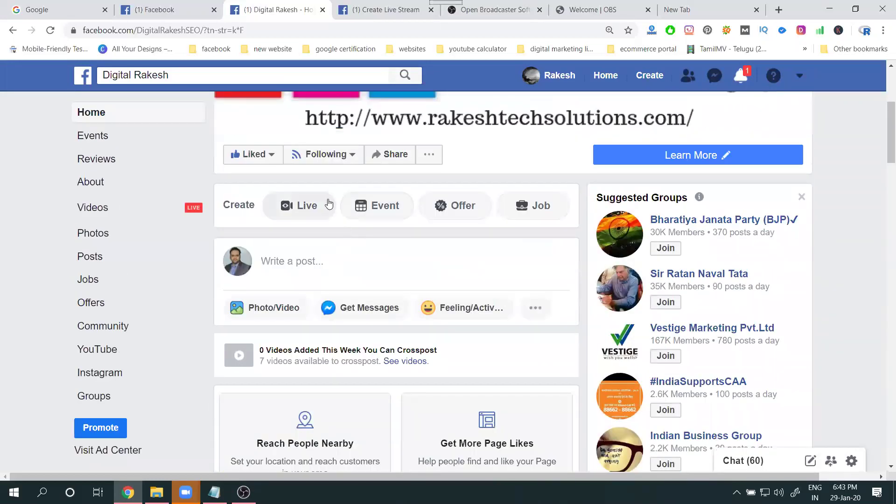
pyautogui.click(322, 204)
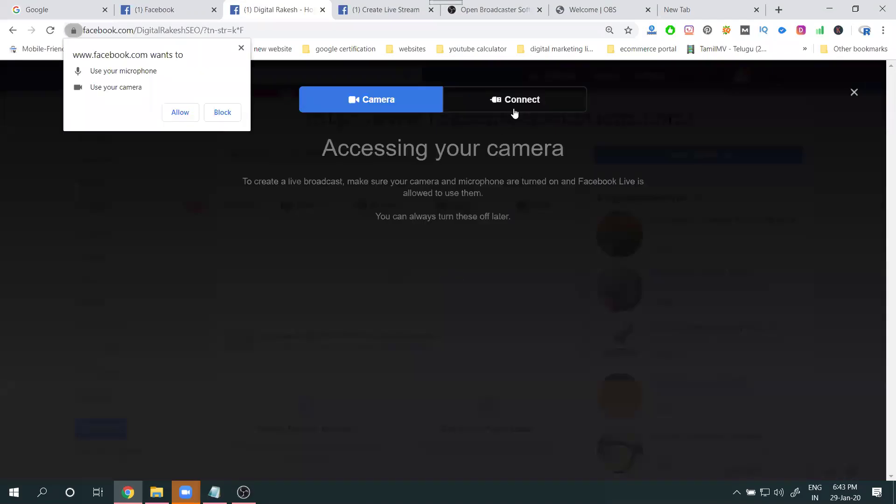
pyautogui.click(515, 109)
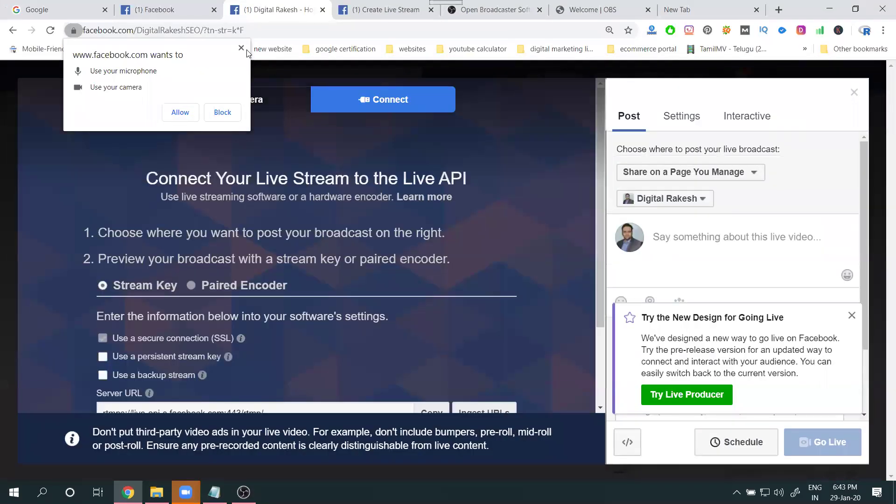
pyautogui.click(242, 49)
# - Copy the new broadcast's stream key from the live stream setup
pyautogui.scroll(-2, 445, 349)
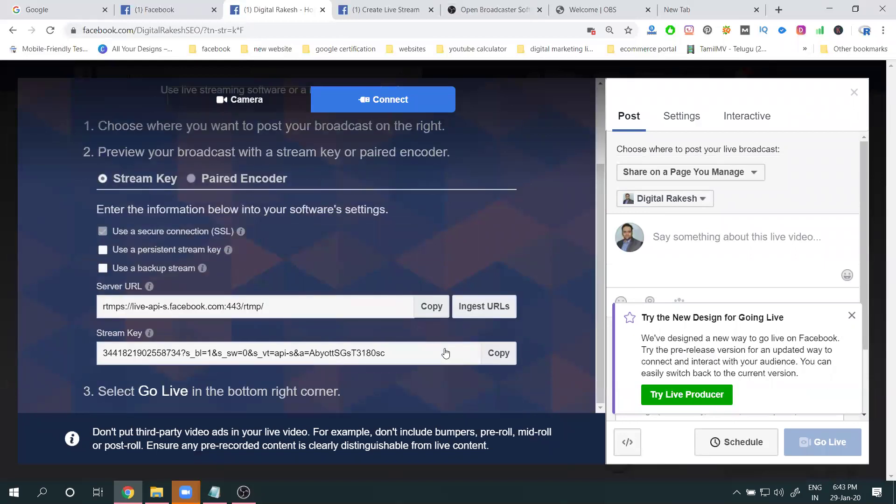
pyautogui.click(499, 355)
pyautogui.click(435, 356)
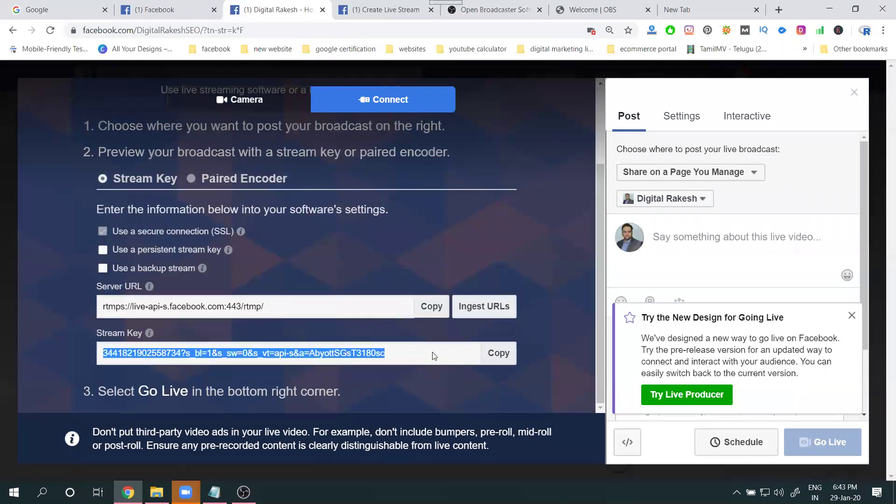
# - Switch to OBS Studio, replace the Facebook Live stream key with the copied key in the stream settings and save them
pyautogui.click(244, 493)
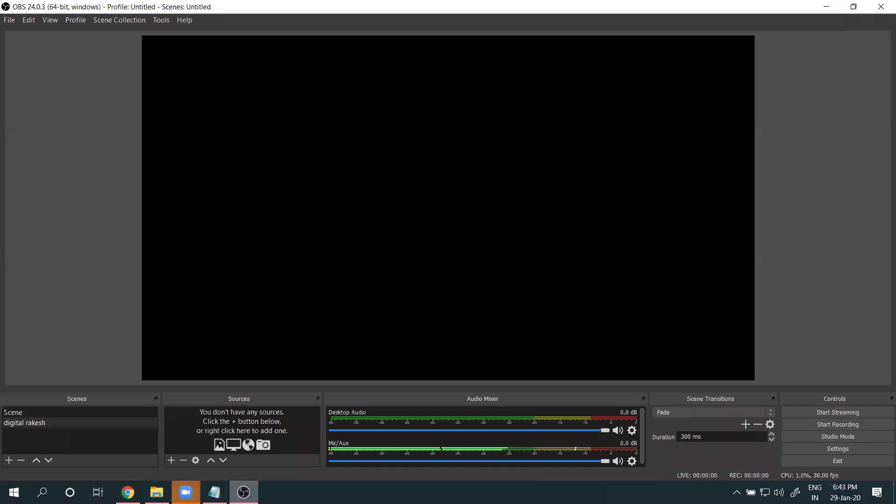
pyautogui.click(819, 449)
pyautogui.click(256, 112)
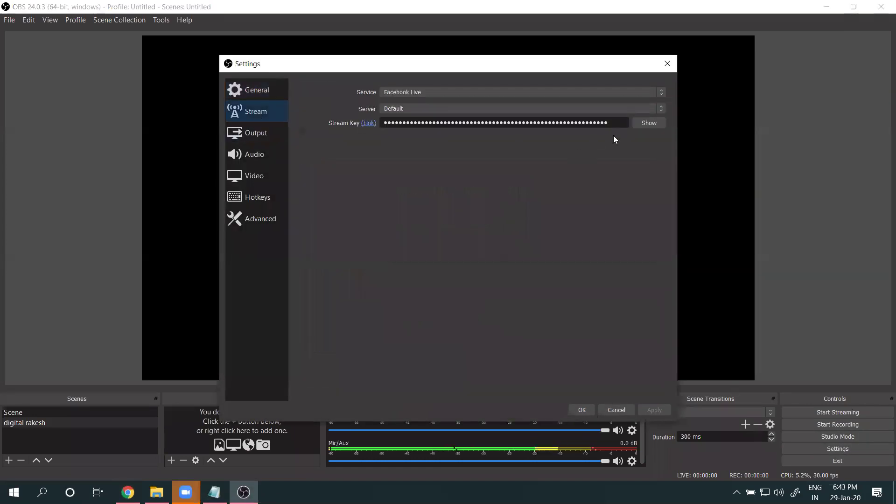
pyautogui.click(647, 123)
pyautogui.tripleClick(597, 119)
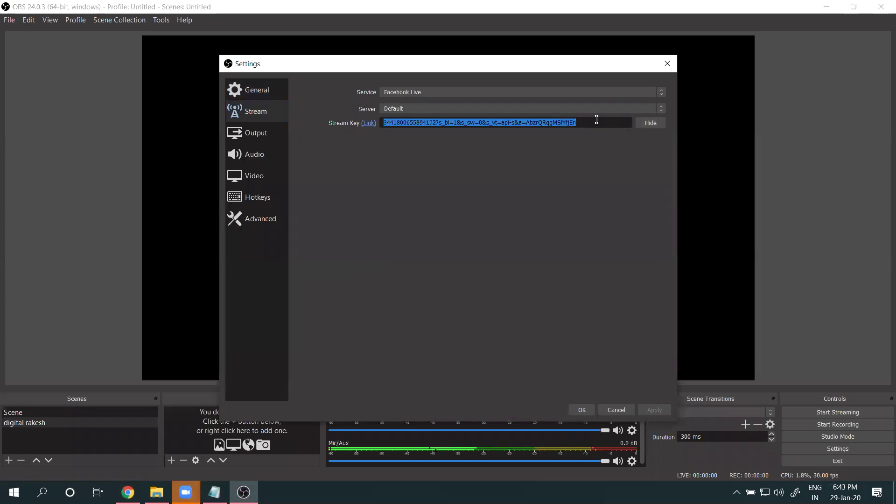
pyautogui.hotkey('ctrl', 'v')
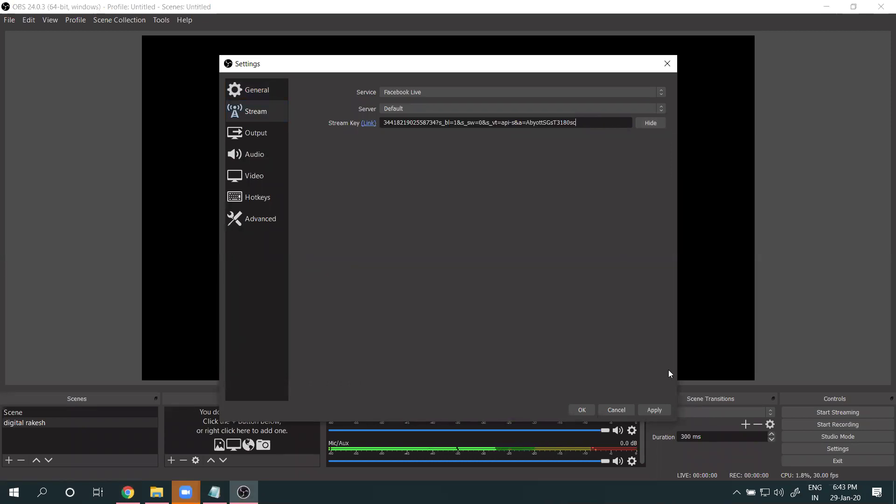
pyautogui.click(659, 409)
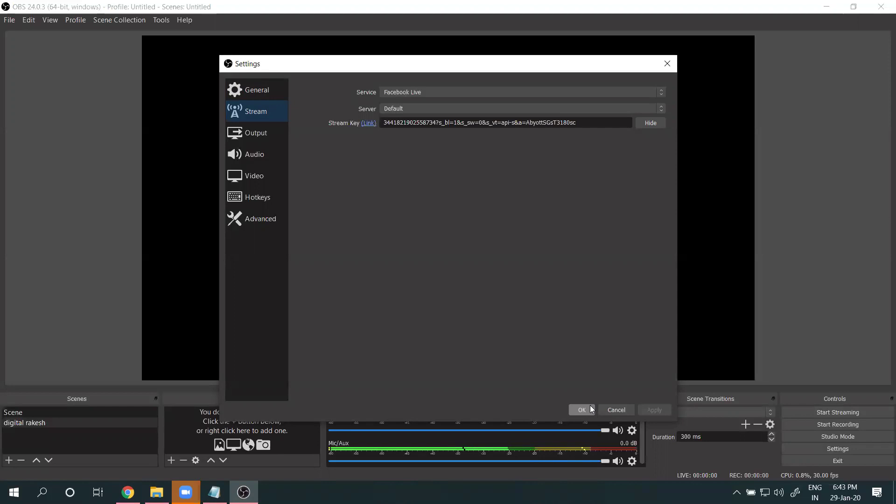
pyautogui.click(582, 410)
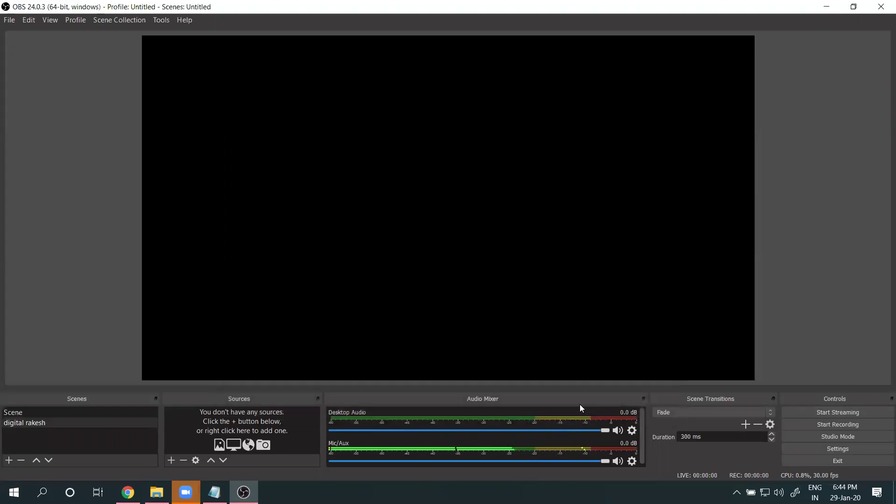
pyautogui.moveTo(127, 492)
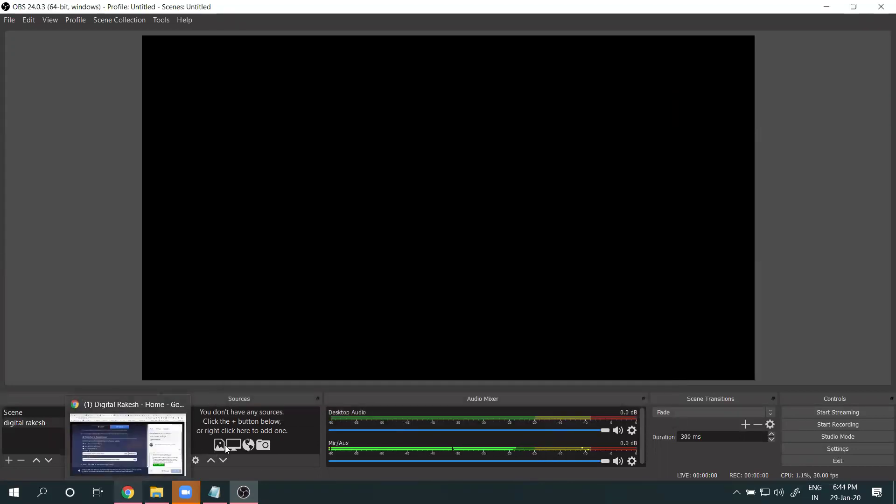
# - Add a Media Source to the digital rakesh scene using the local file "How to advertise your business on facebook for free 2020.mp4"
pyautogui.click(171, 461)
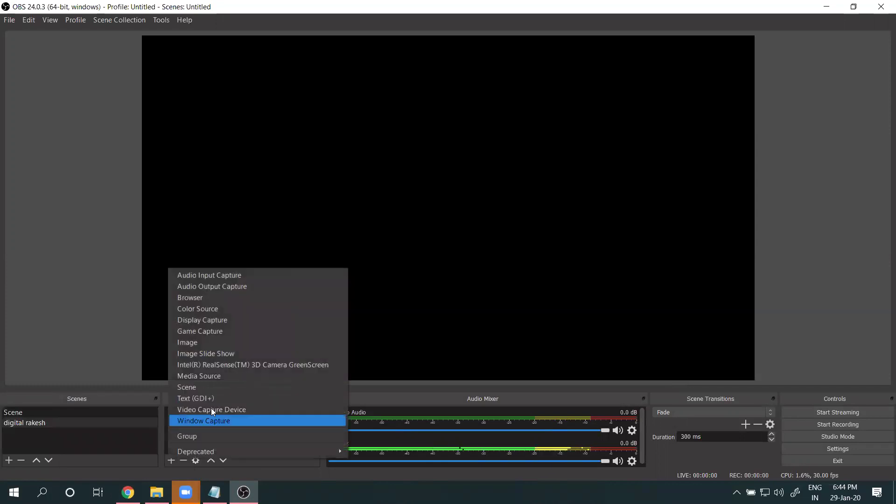
pyautogui.click(206, 374)
pyautogui.click(470, 307)
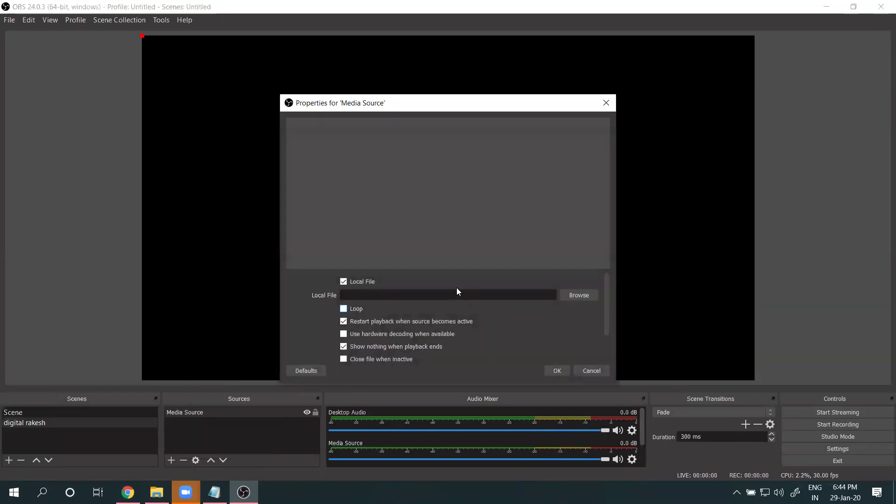
pyautogui.doubleClick(426, 225)
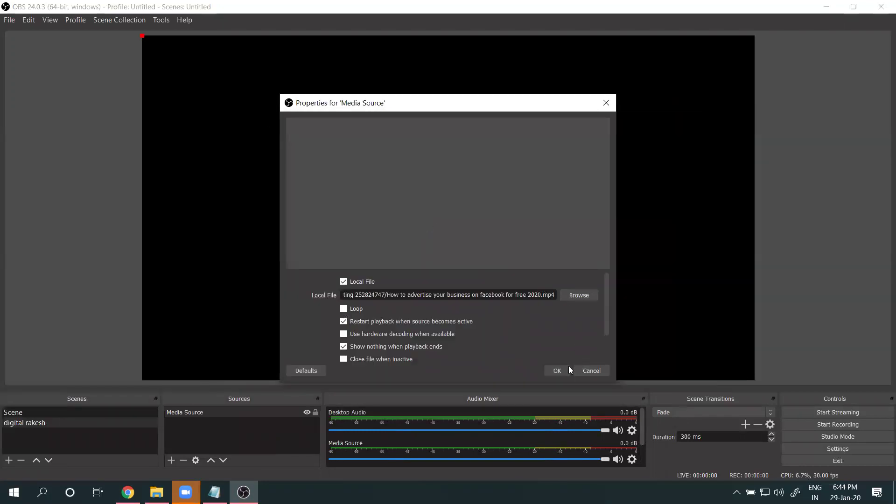
pyautogui.click(573, 297)
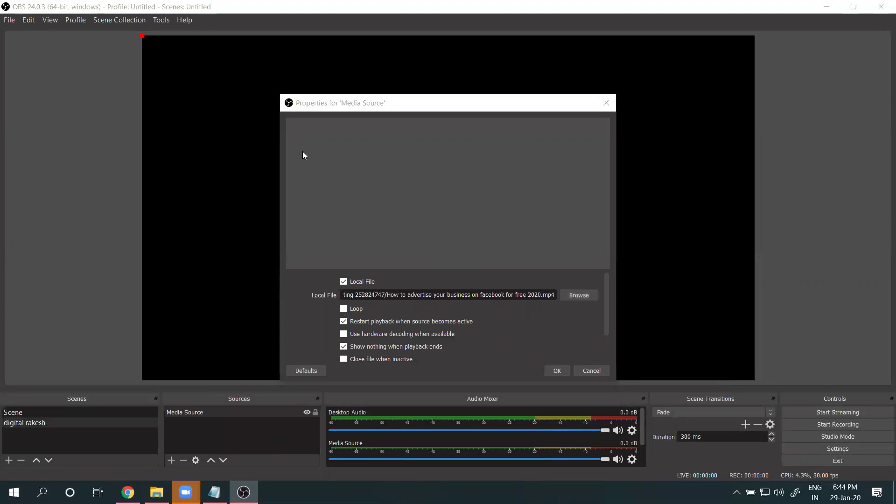
pyautogui.click(430, 254)
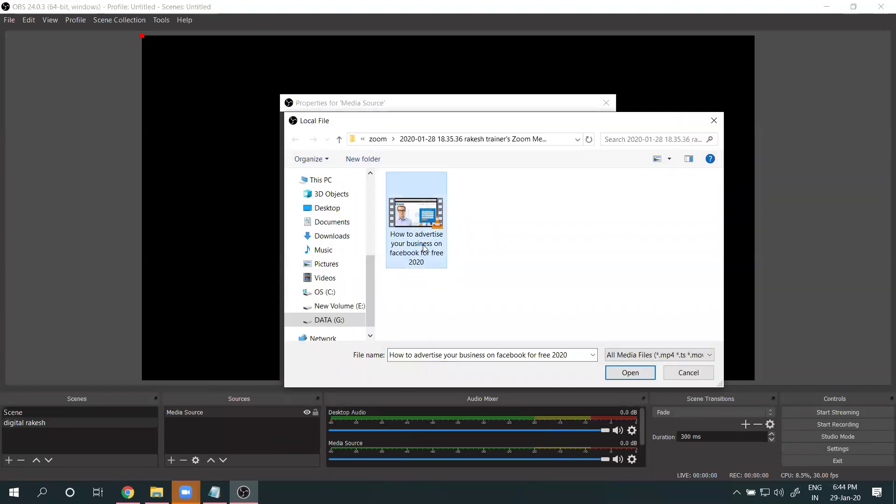
pyautogui.doubleClick(422, 245)
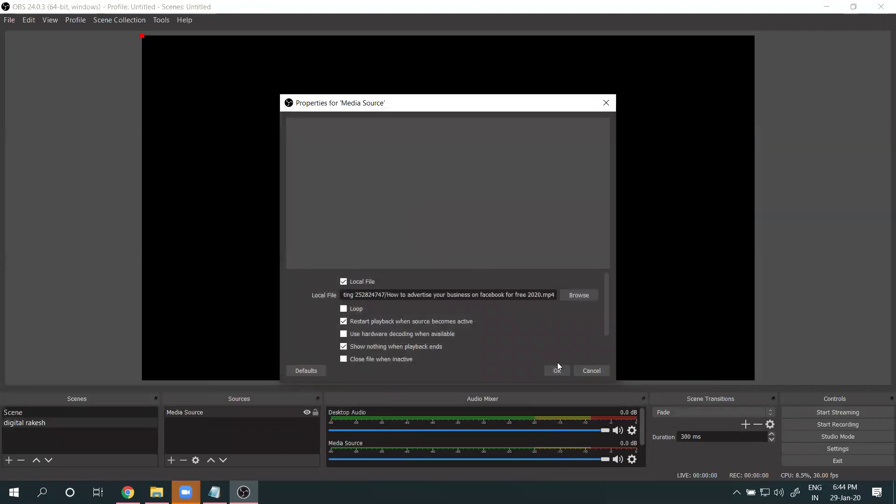
pyautogui.click(556, 371)
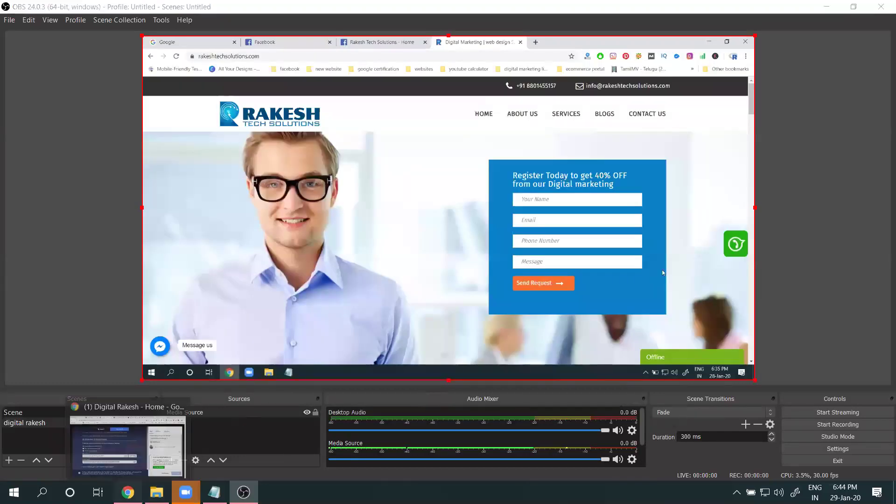
# - Switch to Chrome and enter "How to advertise your business on facebook for free 2020" as the live video's description, title and tags
pyautogui.click(127, 492)
pyautogui.click(678, 235)
pyautogui.hotkey('ctrl', 'v')
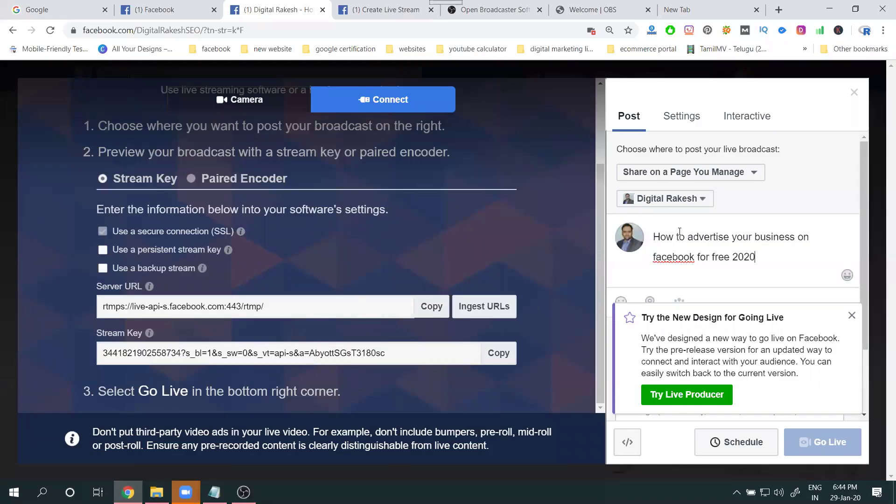
pyautogui.click(852, 315)
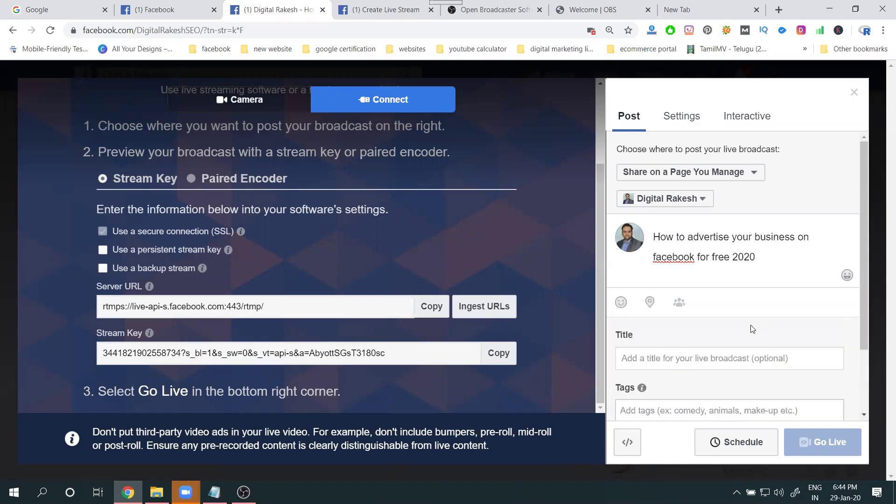
pyautogui.click(684, 359)
pyautogui.hotkey('ctrl', 'v')
pyautogui.click(663, 399)
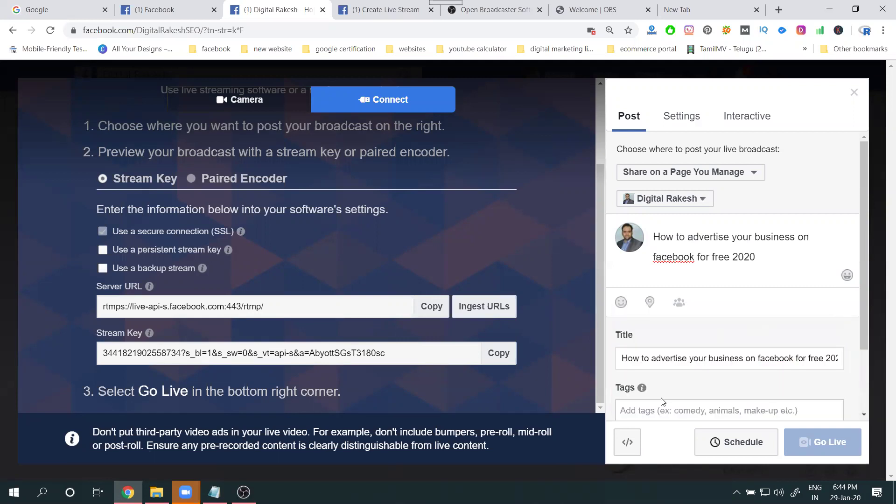
pyautogui.hotkey('ctrl', 'v')
# - Share the live broadcast to the group "Digital Rakesh - Digital Marketing Training Video And Jobs"
pyautogui.scroll(-2, 695, 302)
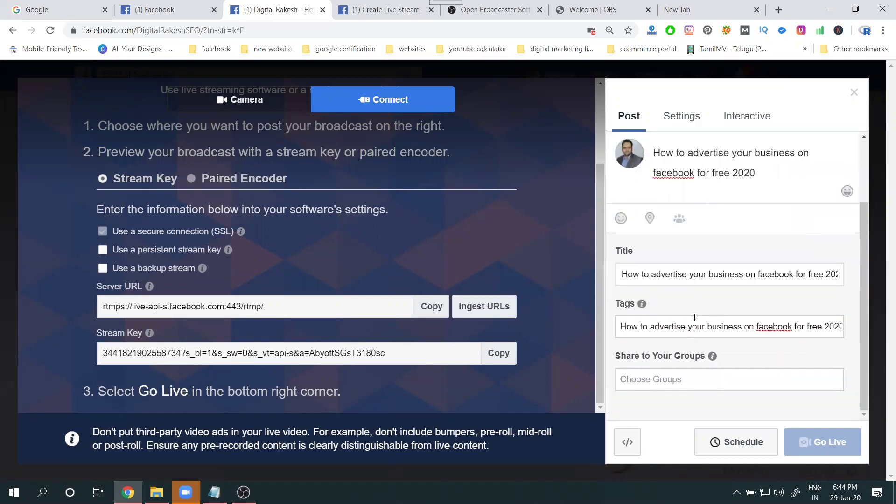
pyautogui.write('di')
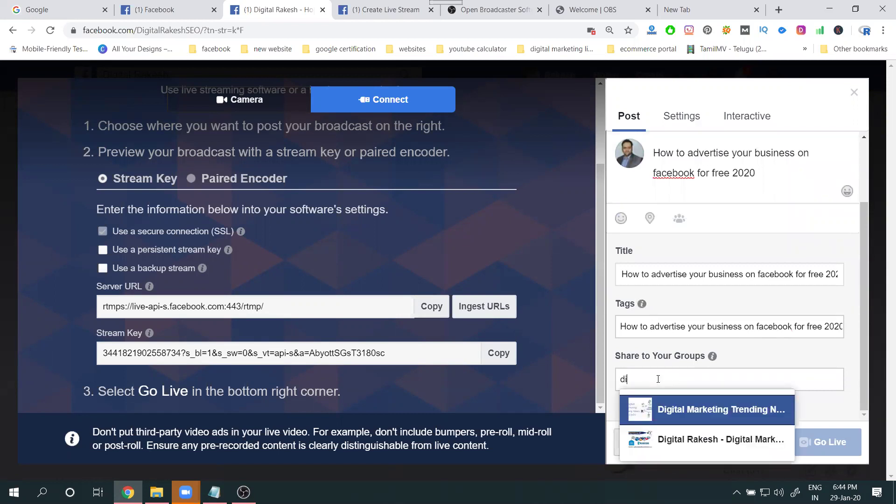
pyautogui.click(667, 438)
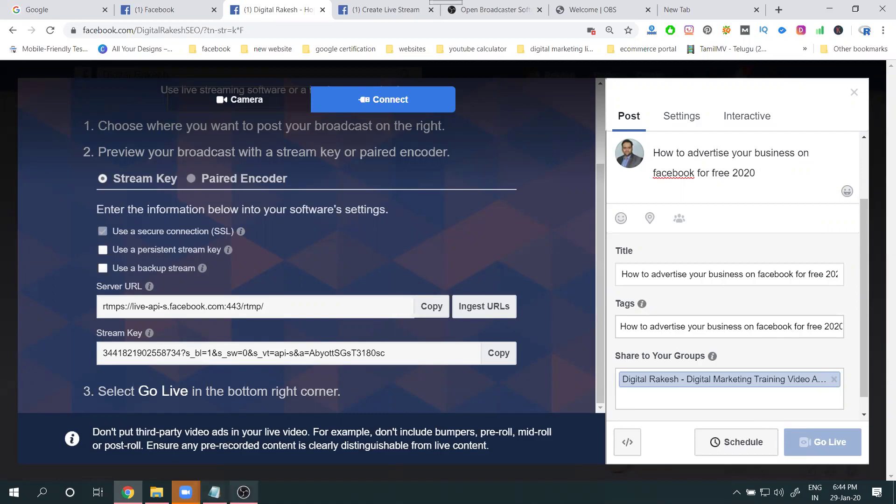
# - Start streaming in OBS Studio, check the preview in Chrome and go live on the Digital Rakesh page
pyautogui.click(243, 493)
pyautogui.click(823, 412)
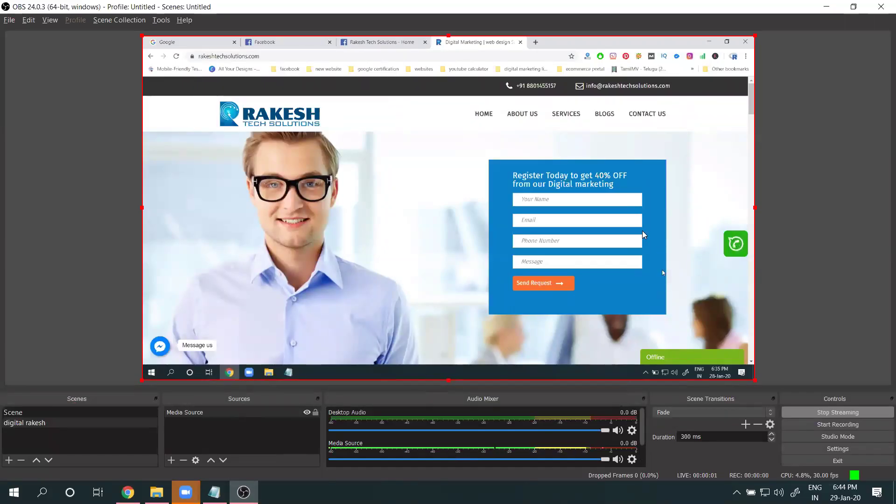
pyautogui.hotkey('alt', 'Tab')
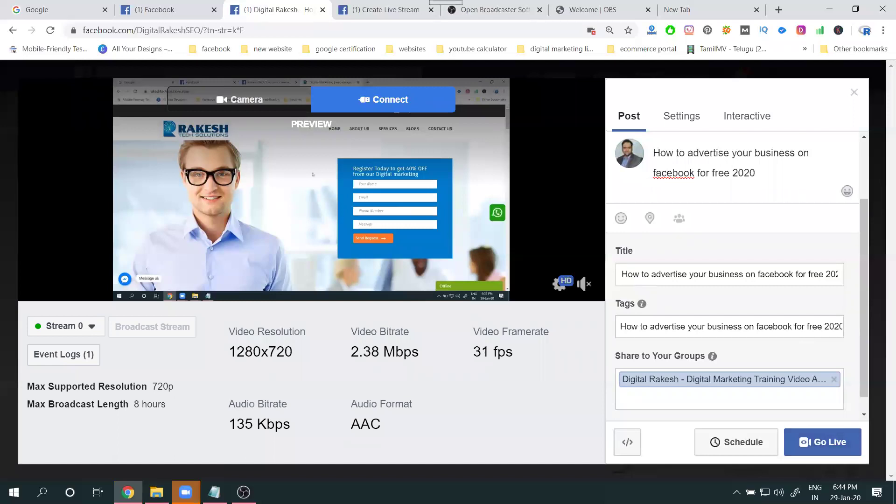
pyautogui.hotkey('alt', 'Tab')
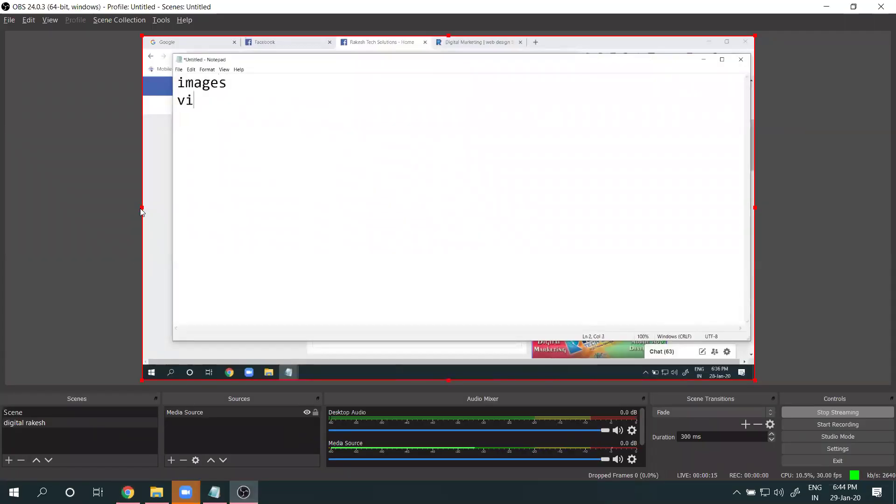
pyautogui.moveTo(142, 208)
pyautogui.mouseDown()
pyautogui.moveTo(104, 207)
pyautogui.moveTo(113, 213)
pyautogui.moveTo(104, 220)
pyautogui.moveTo(156, 213)
pyautogui.moveTo(142, 220)
pyautogui.mouseUp()
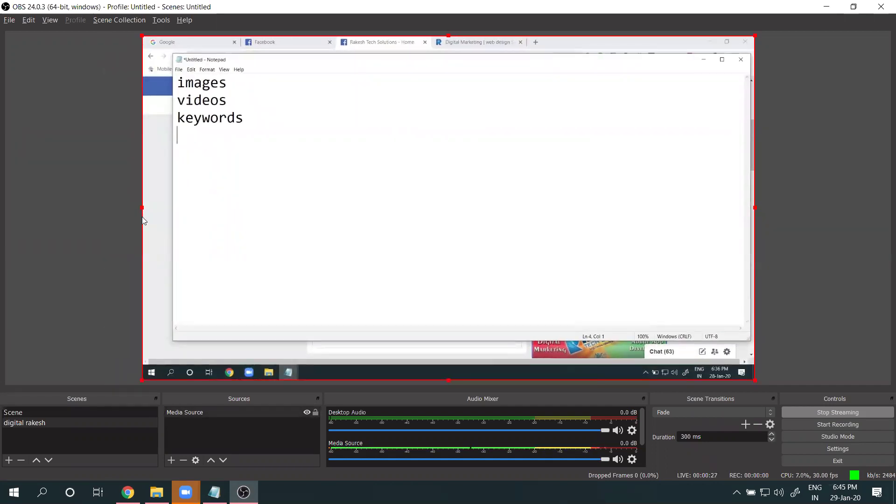
pyautogui.click(127, 493)
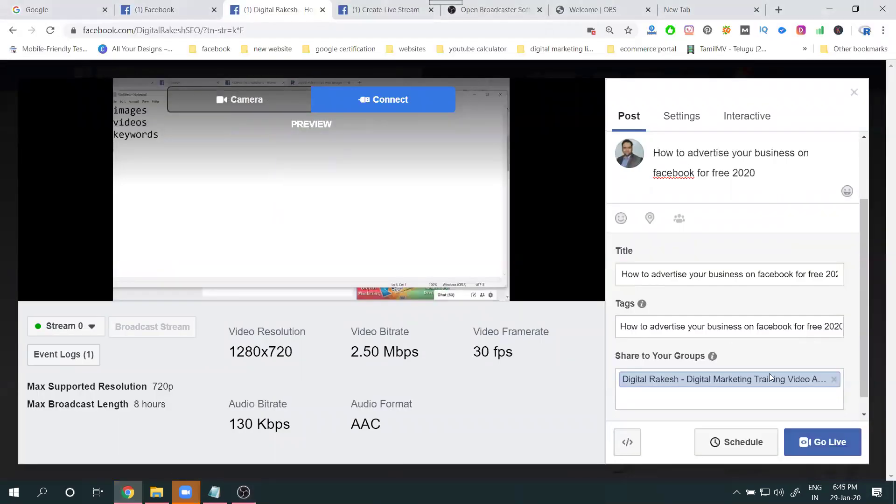
pyautogui.click(825, 443)
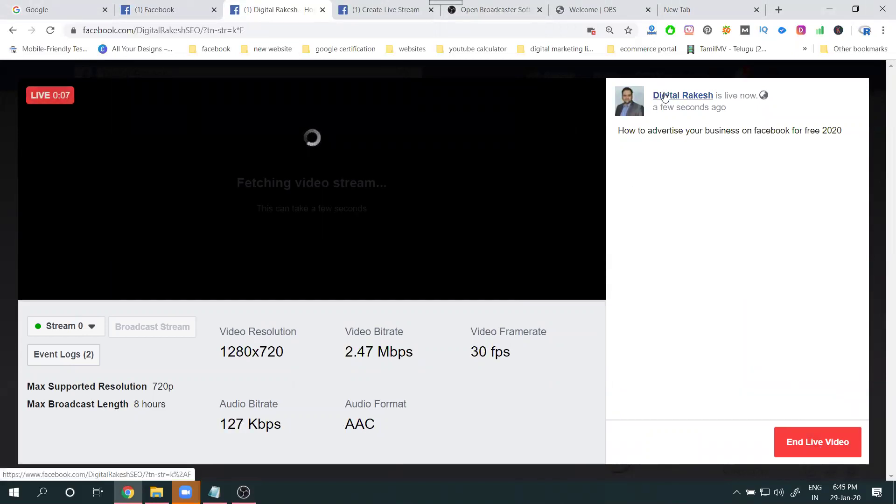
# - Open the Digital Rakesh page from the running live video's post in a new browser tab
pyautogui.click(154, 10)
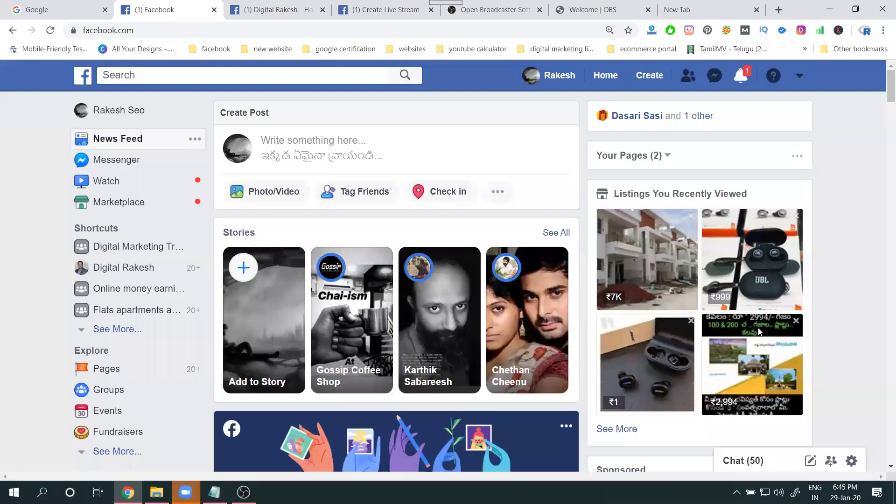
pyautogui.click(282, 10)
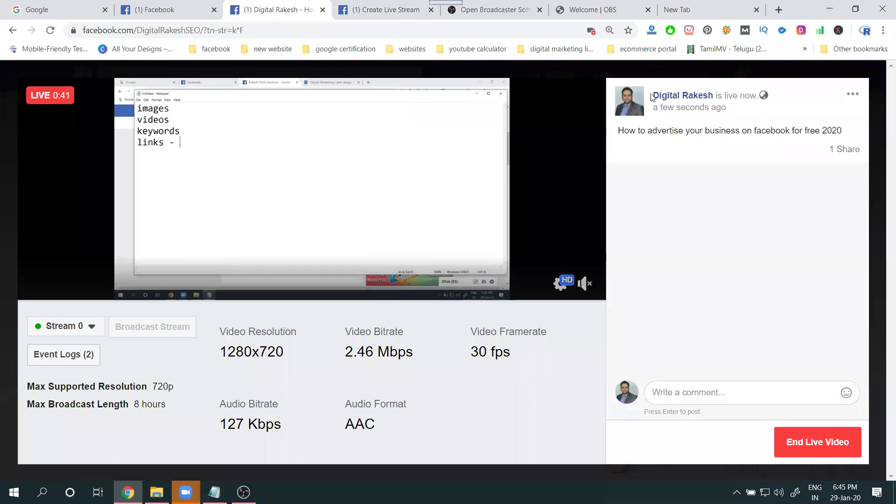
pyautogui.rightClick(666, 99)
pyautogui.click(680, 103)
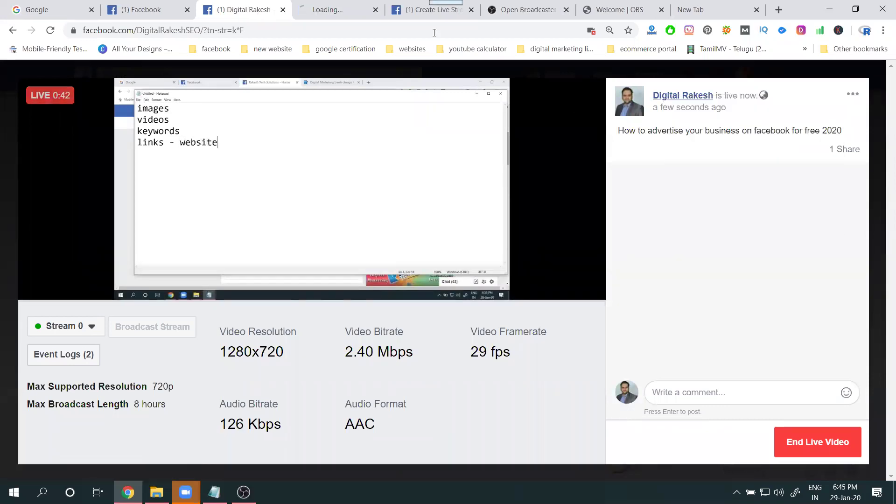
# - Close the Create Live Stream tab, discarding its unsaved changes, and view the newly opened Digital Rakesh page
pyautogui.click(471, 9)
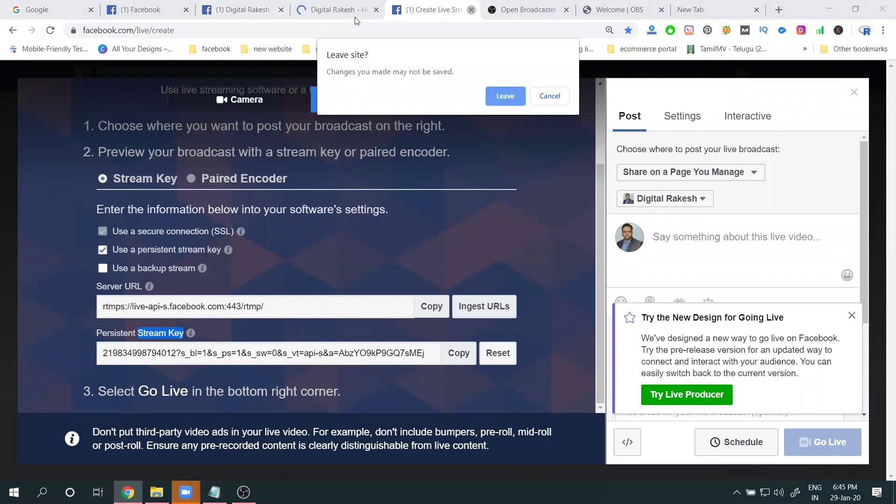
pyautogui.click(506, 97)
pyautogui.hotkey('ctrl', 'w')
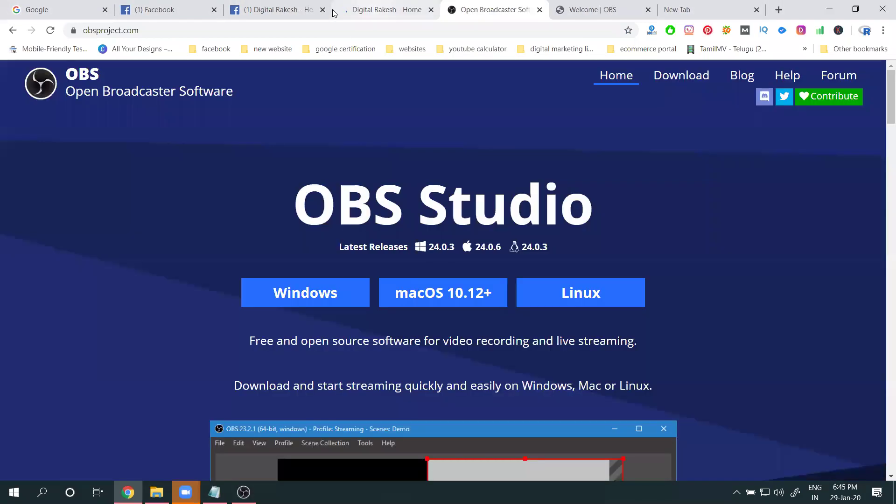
pyautogui.click(357, 11)
pyautogui.click(327, 5)
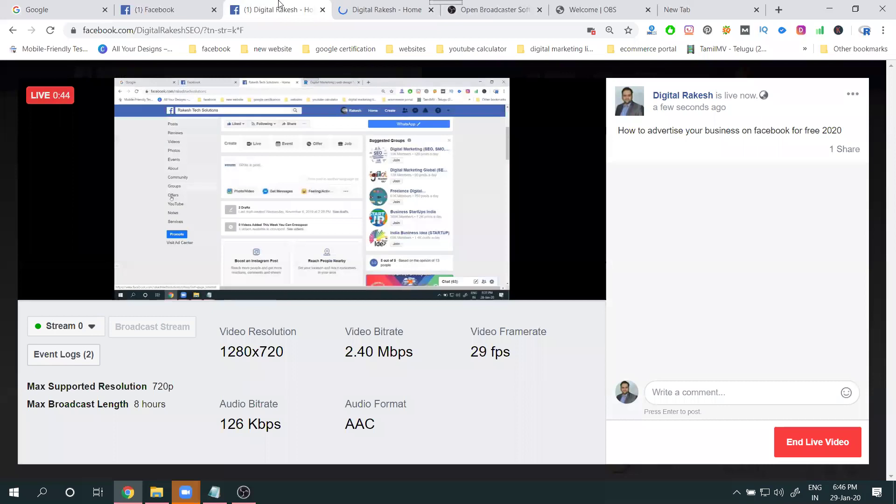
pyautogui.click(370, 11)
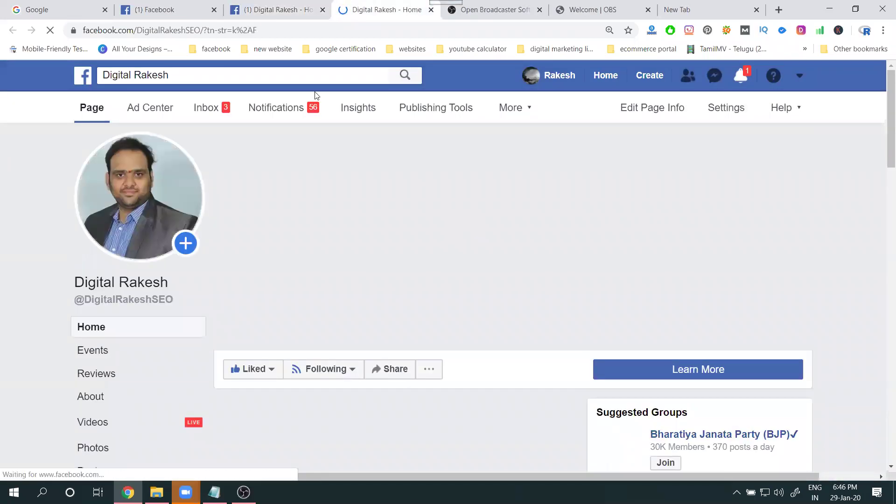
# - Open the Digital Rakesh digital marketing training group from the Facebook home page in a new tab and examine the shared live video
pyautogui.click(168, 6)
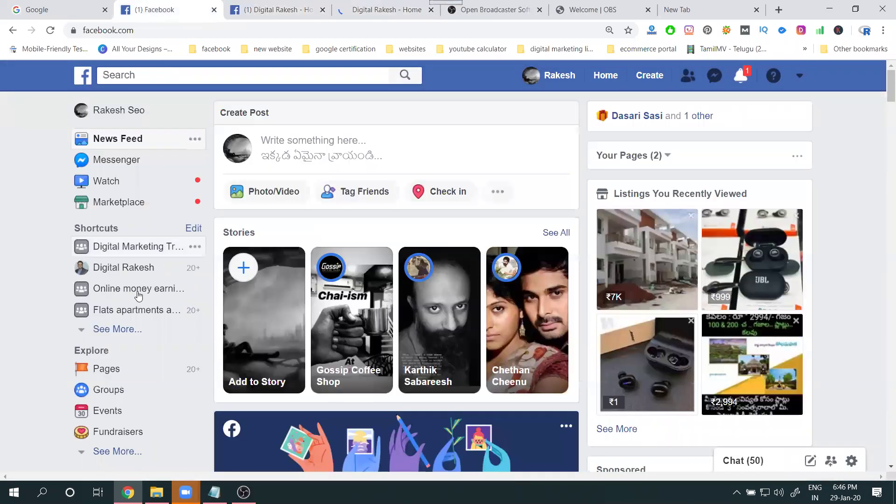
pyautogui.rightClick(127, 329)
pyautogui.click(162, 340)
pyautogui.click(228, 6)
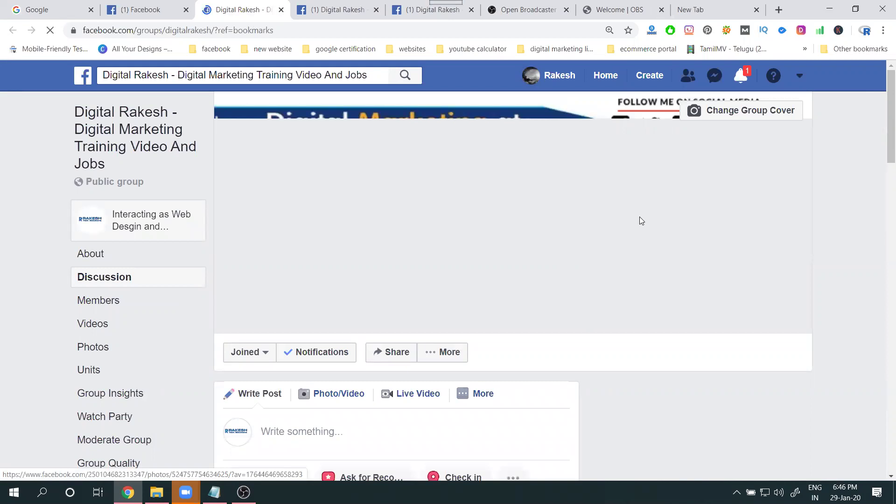
pyautogui.scroll(-12, 641, 221)
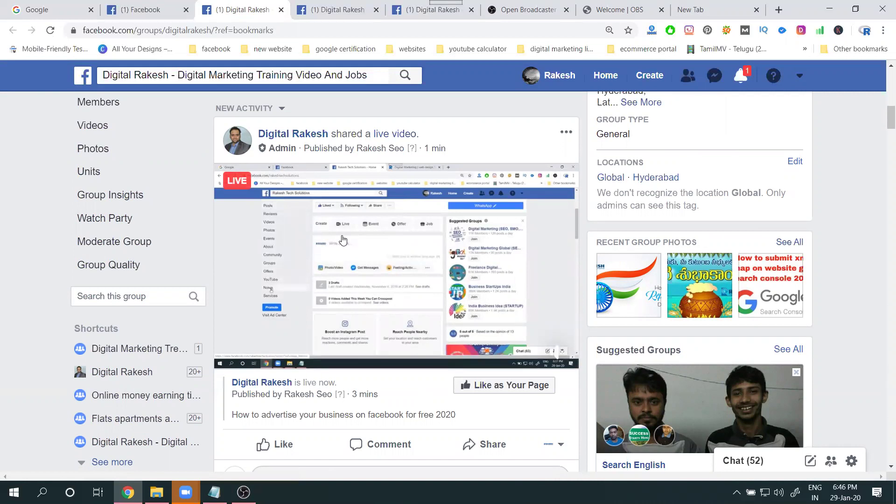
# - Examine the running live video in the Digital Rakesh page's Videos section and return to the page's Home section
pyautogui.click(411, 12)
pyautogui.scroll(-5, 400, 279)
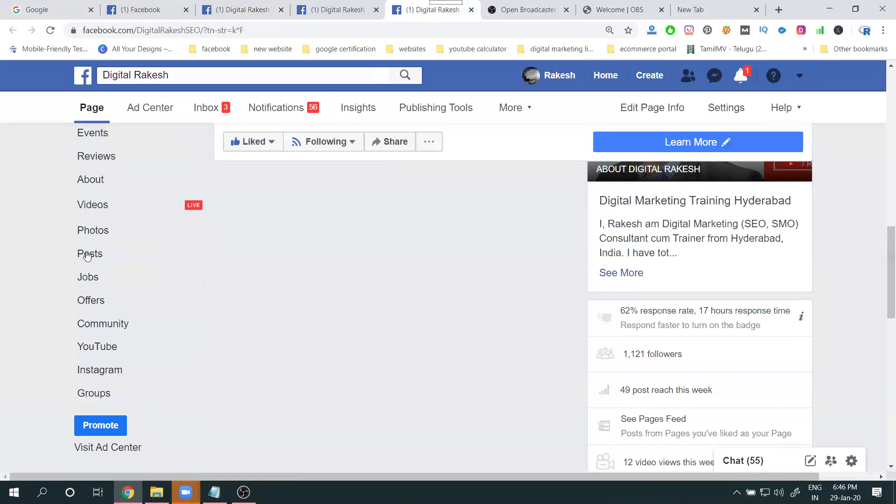
pyautogui.click(94, 204)
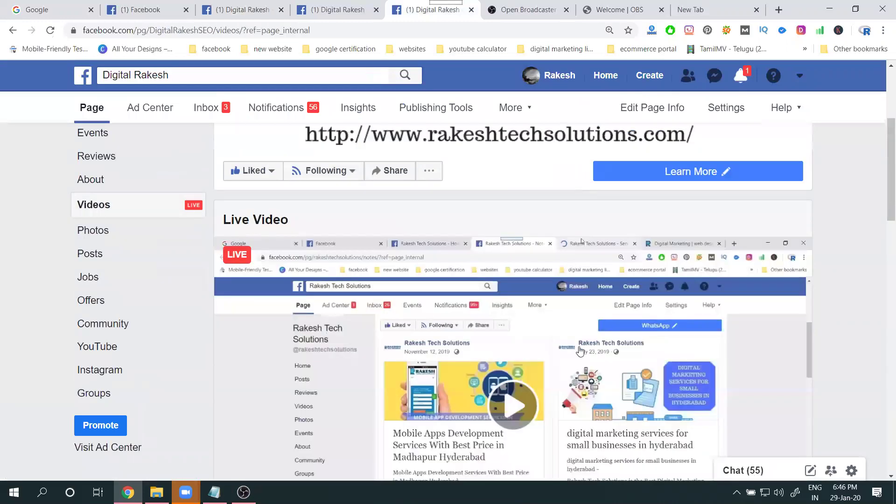
pyautogui.scroll(-5, 580, 351)
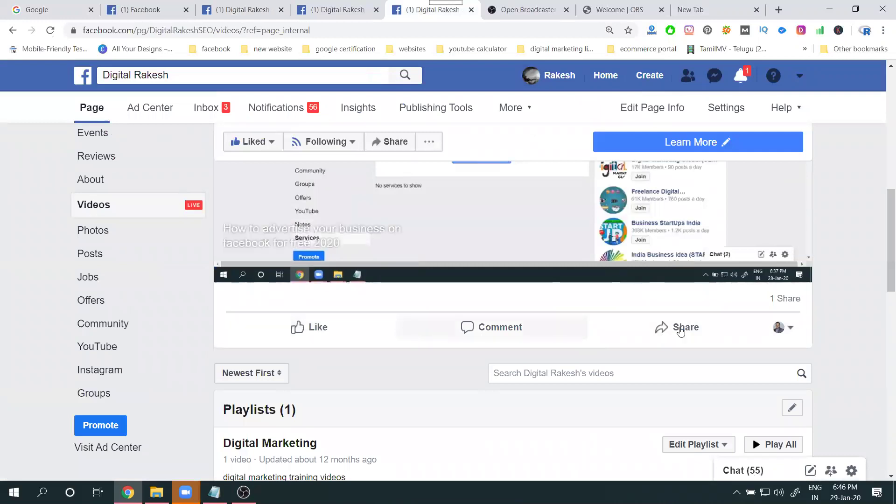
pyautogui.scroll(1, 374, 293)
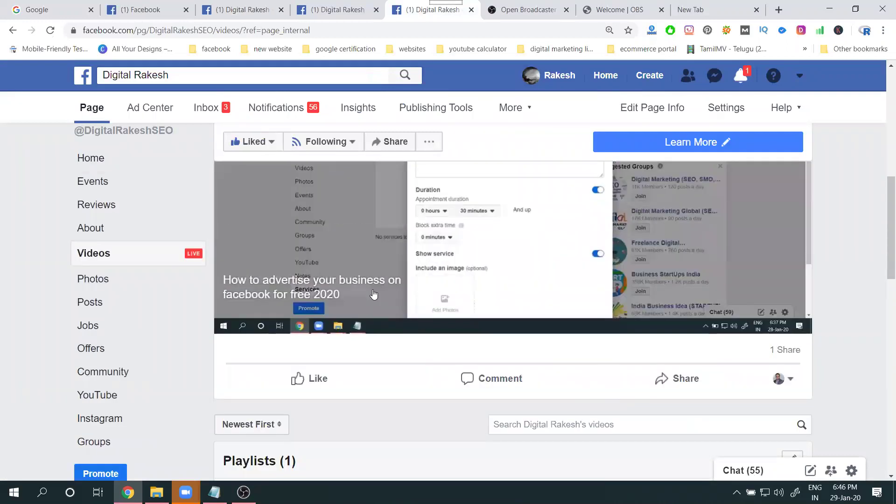
pyautogui.scroll(3, 374, 293)
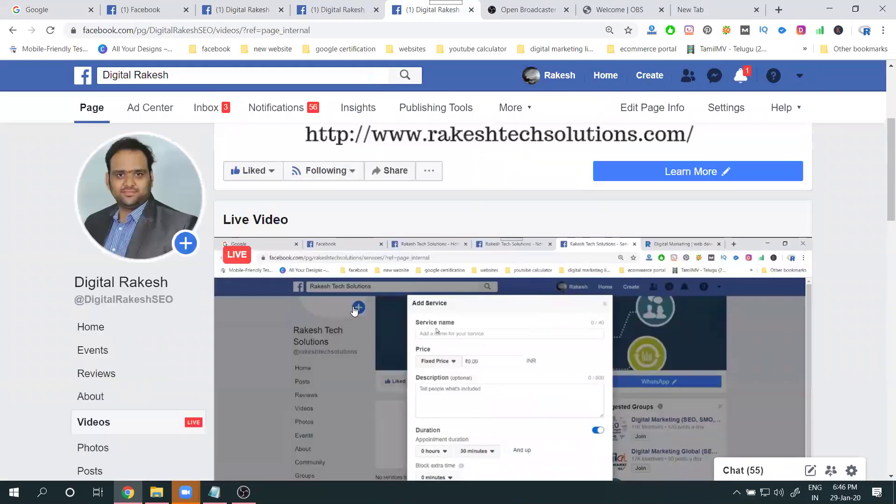
pyautogui.click(108, 328)
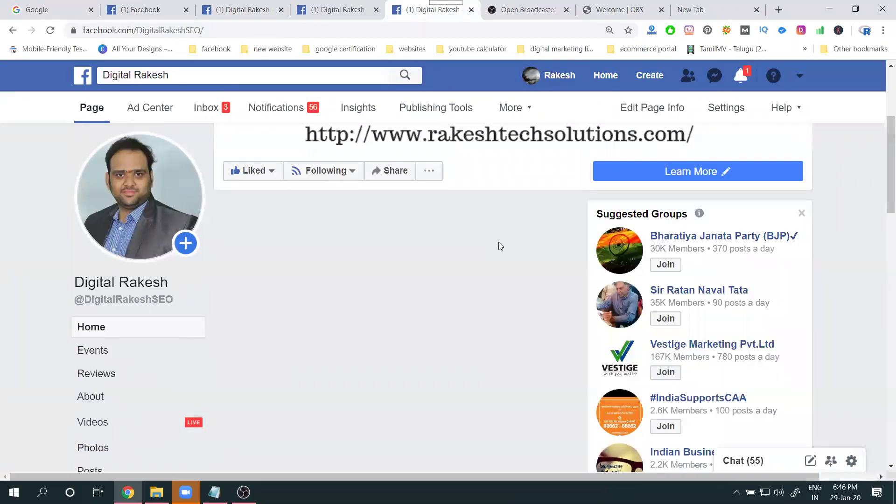
# - Open the watch party setup for the running live video in the Digital Rakesh page's posts
pyautogui.scroll(-5, 499, 242)
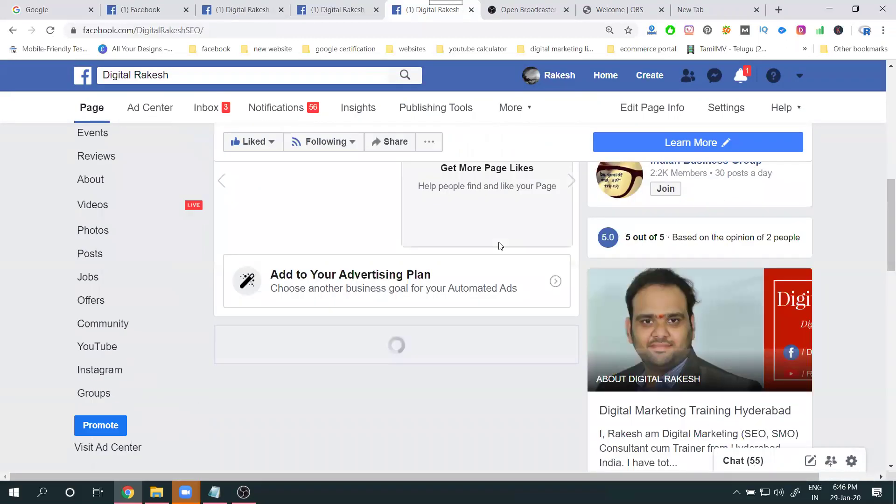
pyautogui.scroll(-8, 500, 247)
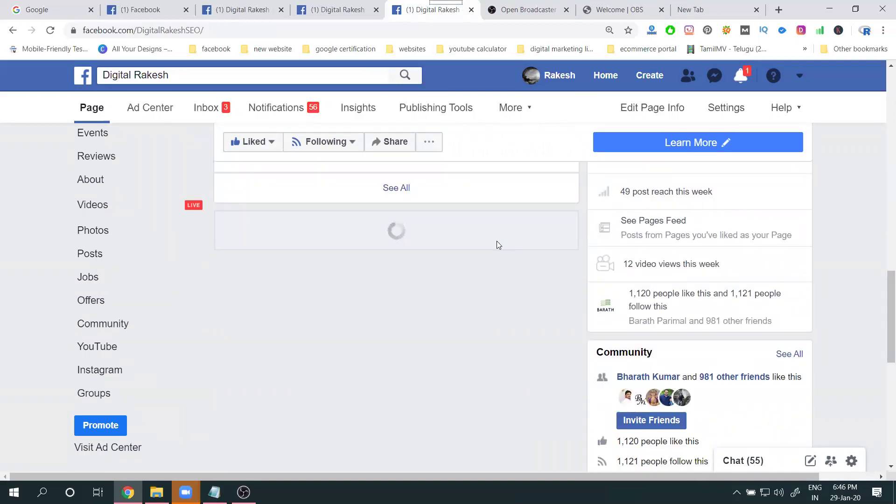
pyautogui.scroll(-20, 497, 241)
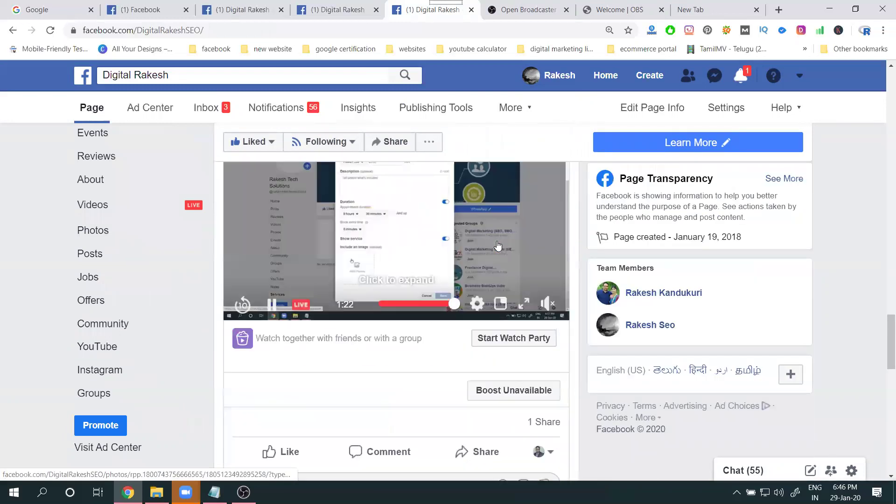
pyautogui.click(518, 338)
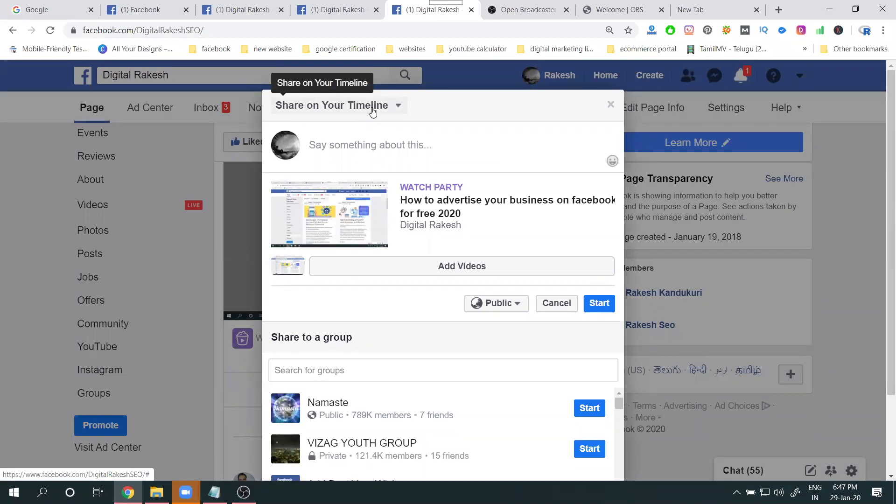
# - Caption the watch party "How to advertise your business on facebook for free 2020" and start it publicly on your own timeline
pyautogui.click(370, 149)
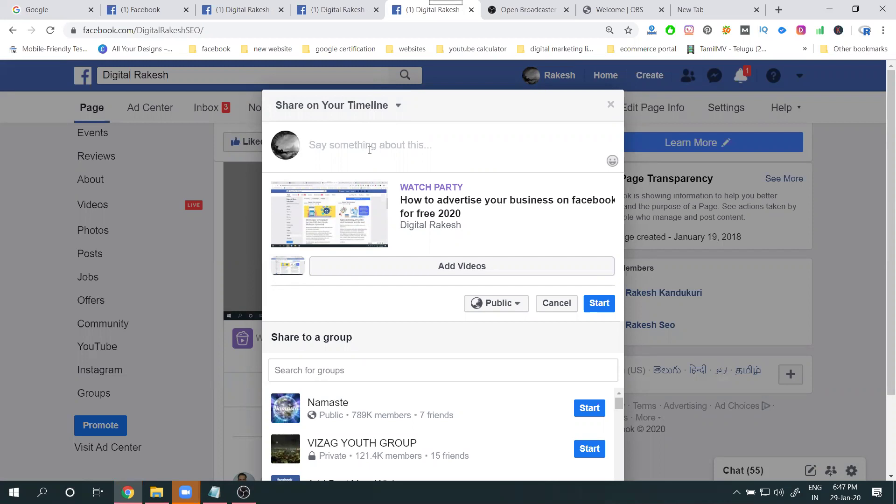
pyautogui.write('How to advertise your business on facebook for free 2020')
pyautogui.scroll(-2, 524, 306)
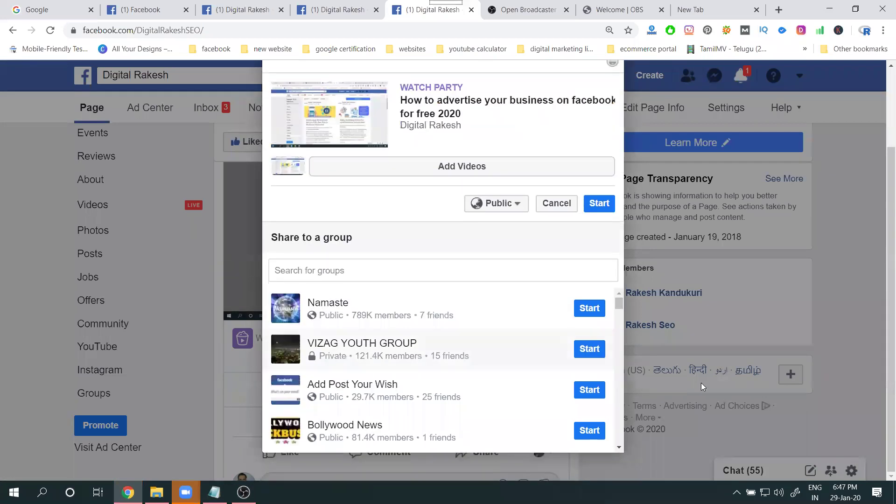
pyautogui.click(600, 204)
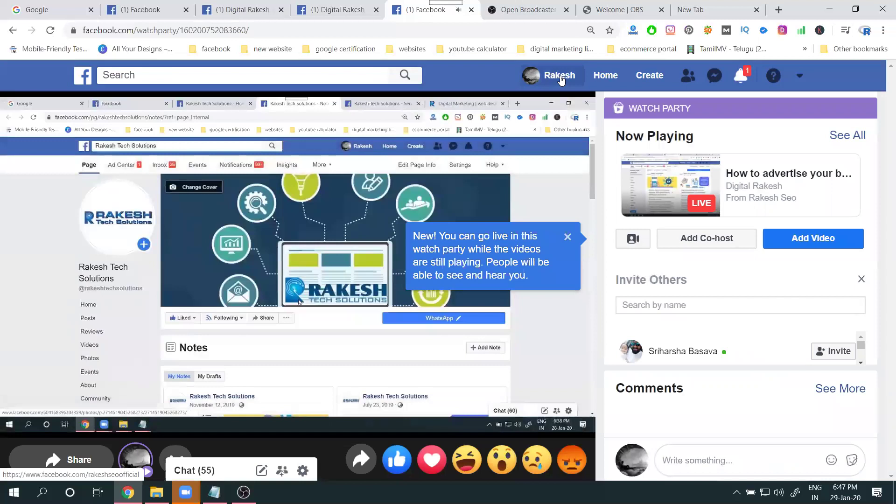
# - Leave the watch party page for the personal profile and examine the watch party post on its timeline
pyautogui.click(545, 165)
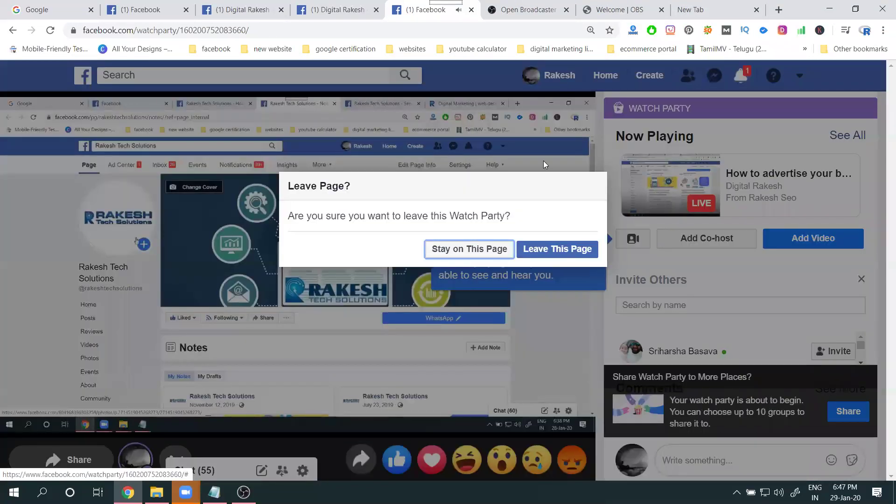
pyautogui.click(544, 249)
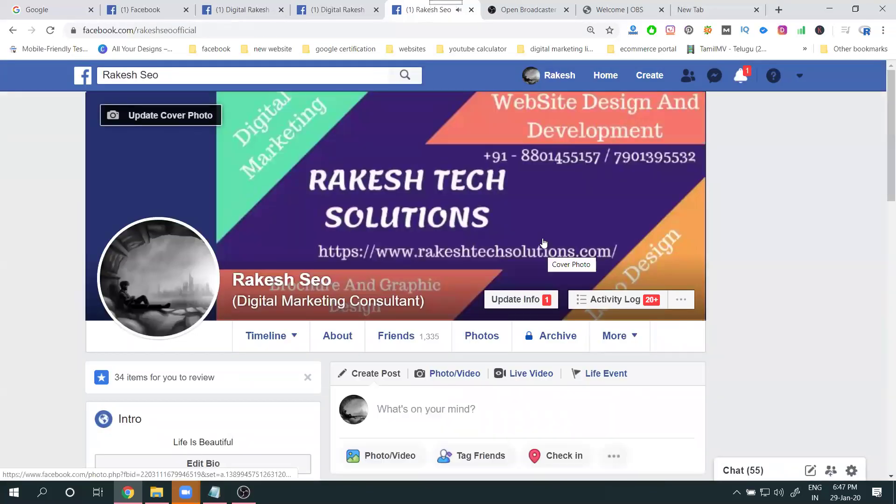
pyautogui.scroll(-3, 544, 247)
pyautogui.scroll(-5, 544, 243)
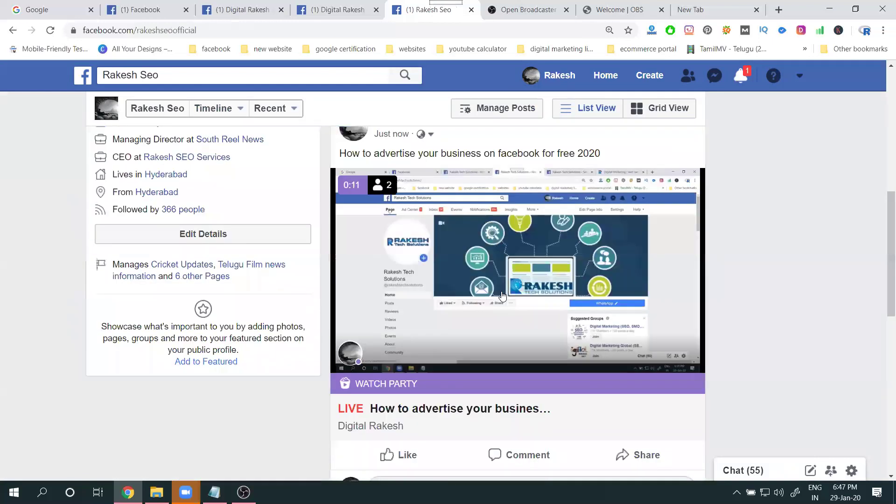
pyautogui.scroll(-8, 510, 248)
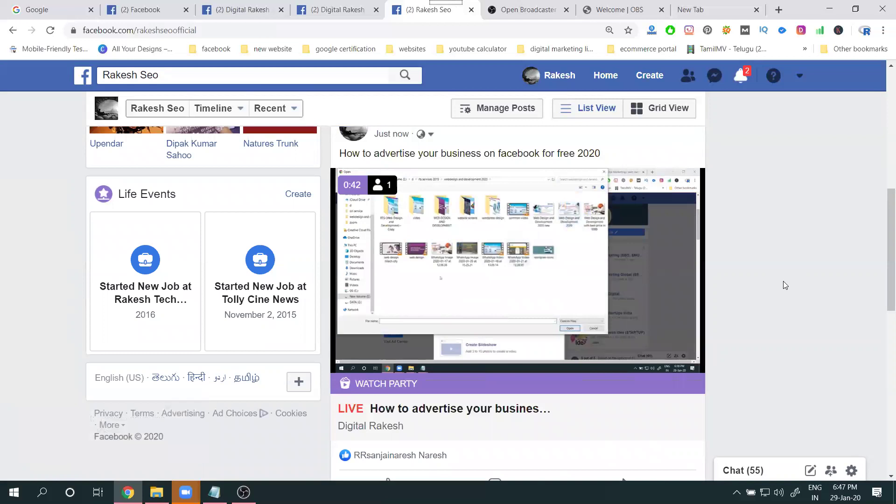
# - Open the Digital Rakesh page from the live video's dashboard in a new tab and begin another watch party for its live post
pyautogui.click(323, 6)
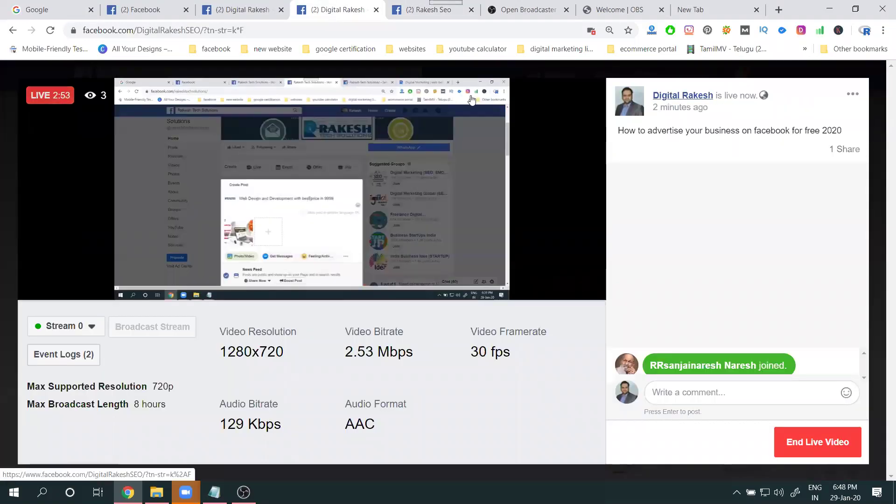
pyautogui.click(668, 96)
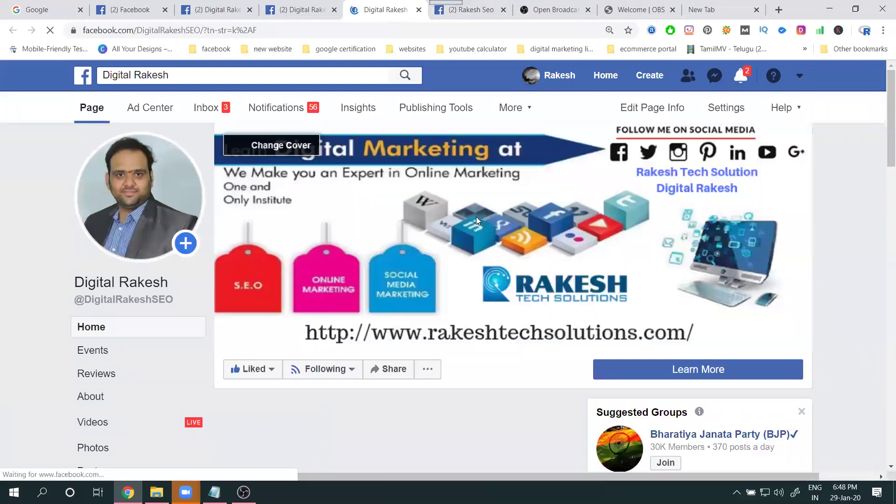
pyautogui.scroll(-13, 604, 232)
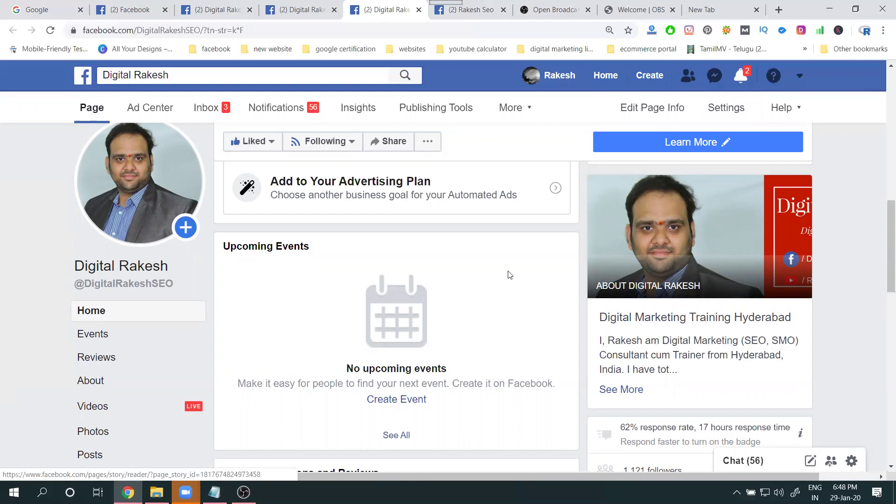
pyautogui.scroll(-10, 471, 258)
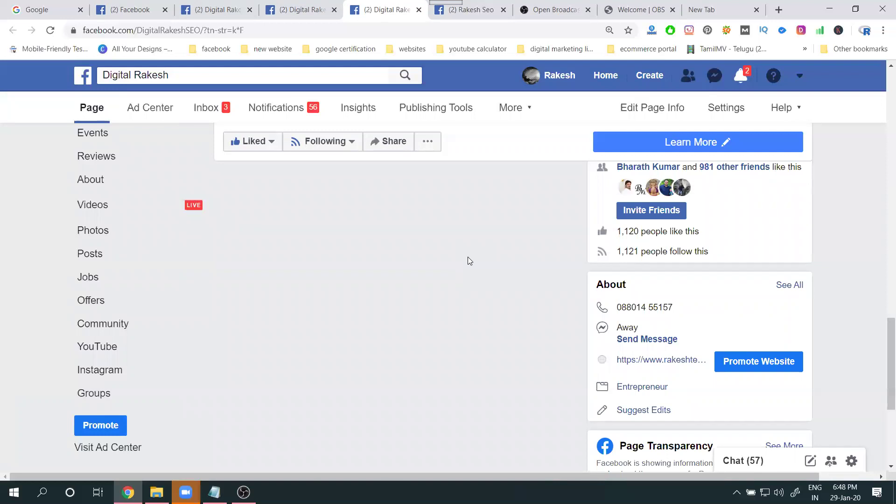
pyautogui.scroll(-5, 445, 258)
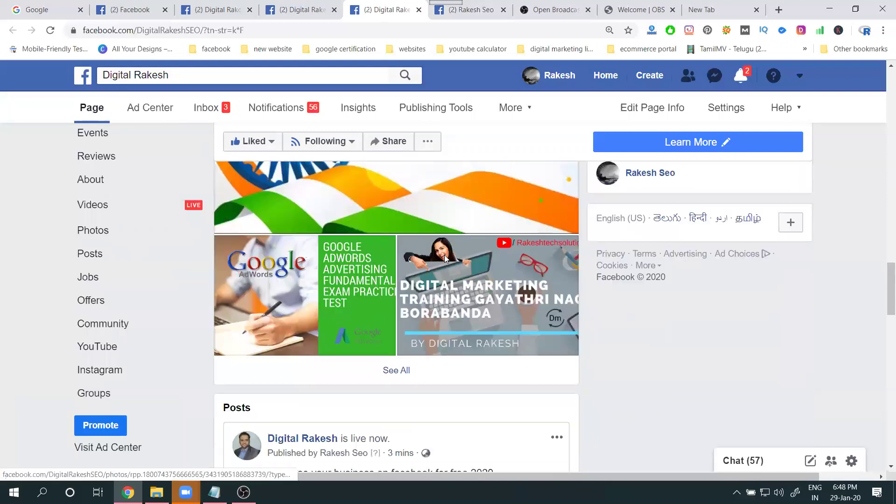
pyautogui.scroll(-7, 445, 257)
pyautogui.click(491, 366)
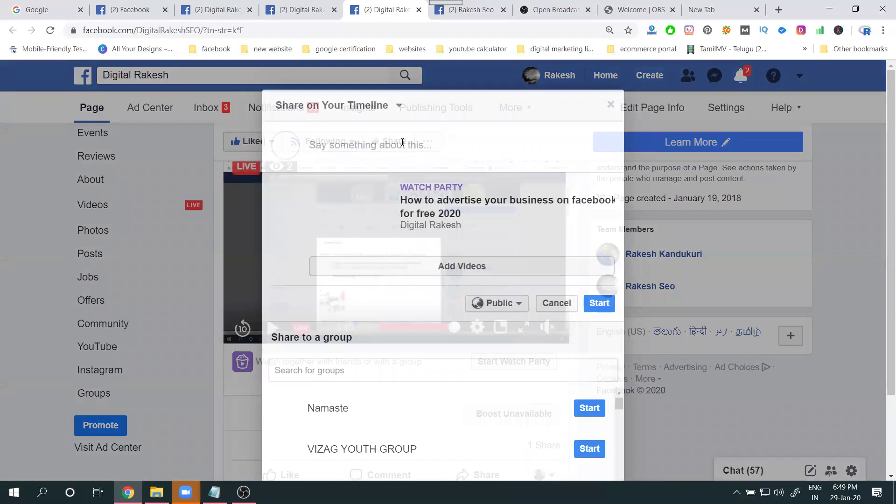
# - Caption the watch party "How to advertise your business on facebook for free 2020" and start it in the Digital Marketing Training Tutorials And Jobs group
pyautogui.write('How to advertise your business on facebook for free 2020')
pyautogui.scroll(-1, 300, 300)
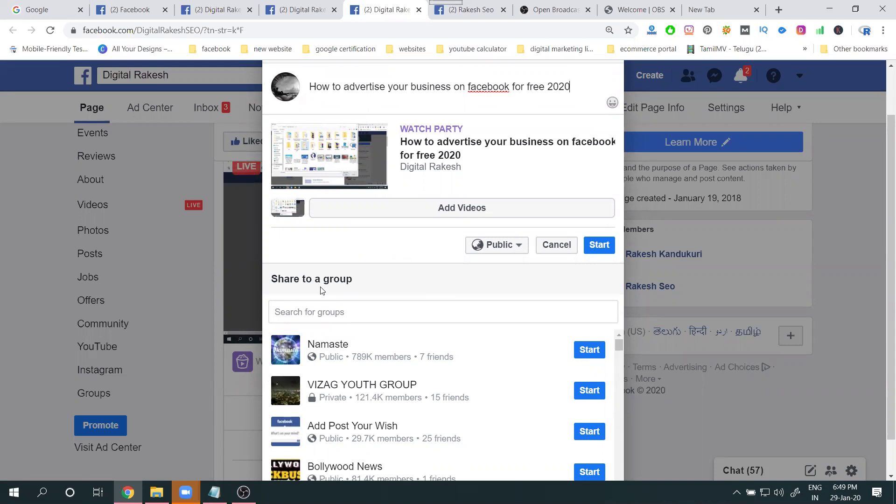
pyautogui.scroll(-6, 384, 310)
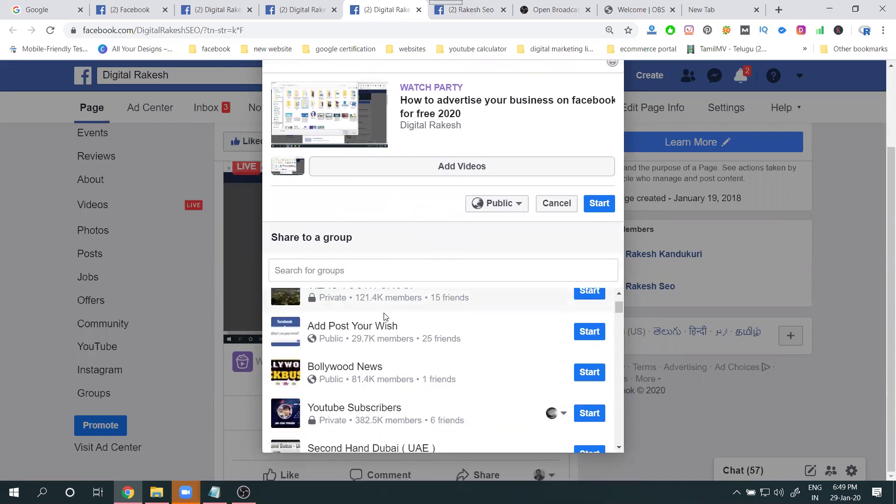
pyautogui.scroll(-2, 387, 354)
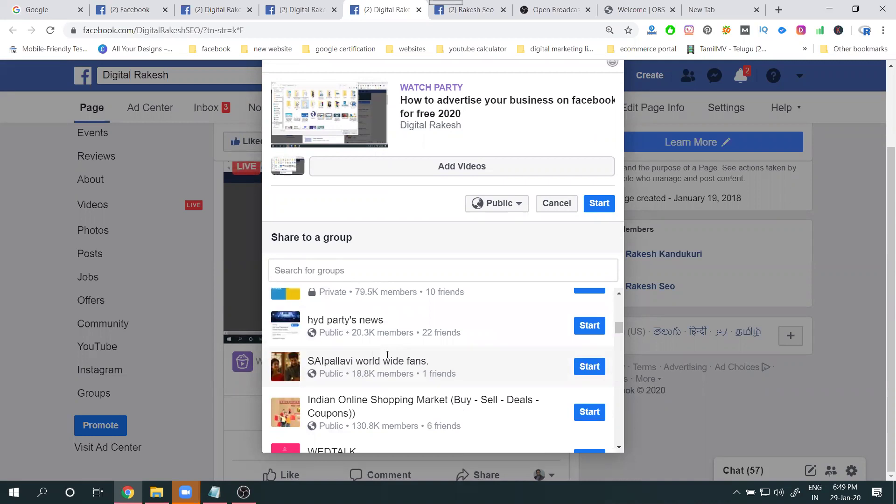
pyautogui.click(373, 271)
pyautogui.write('digi')
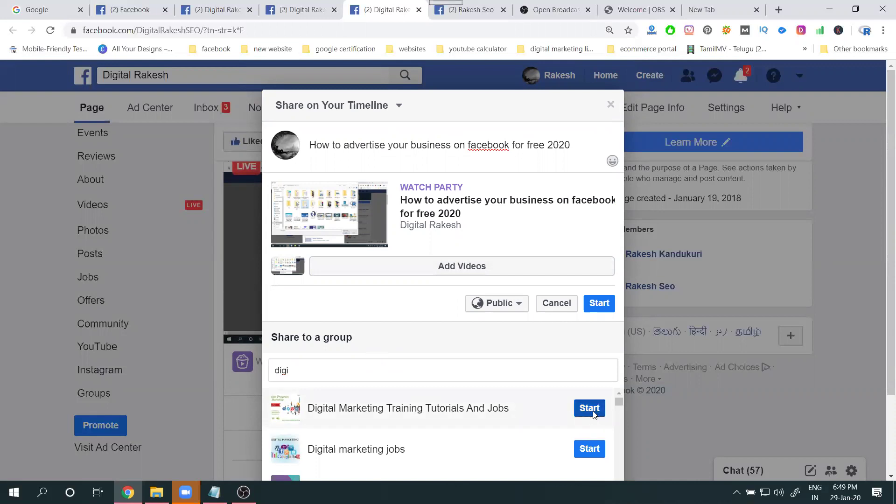
pyautogui.click(590, 409)
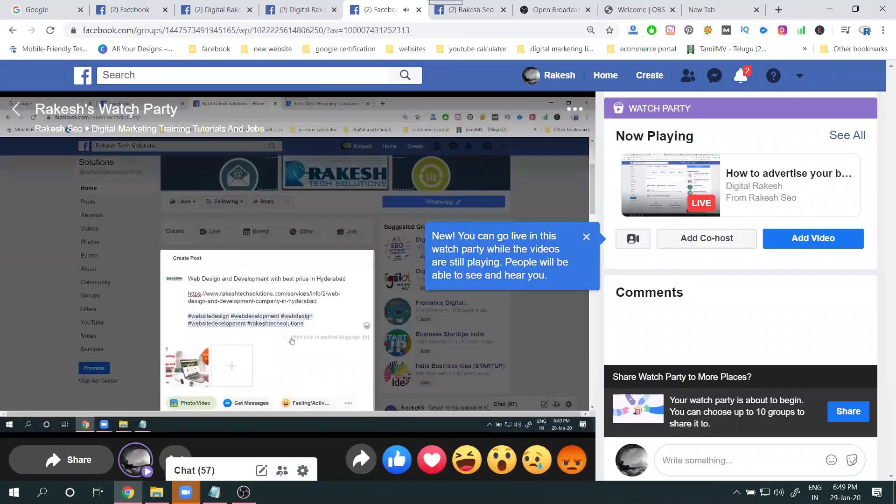
# - Leave the group watch party and examine its post in the Digital Marketing Training Tutorials And Jobs group's discussion
pyautogui.click(16, 109)
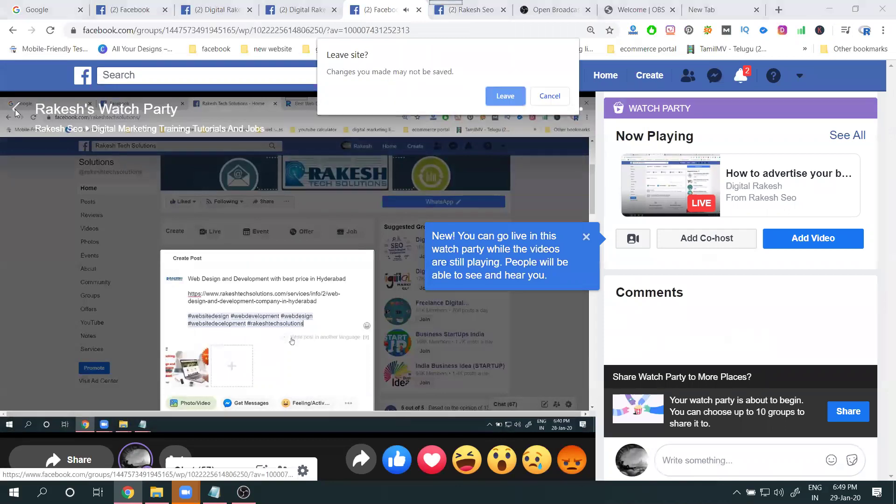
pyautogui.click(504, 98)
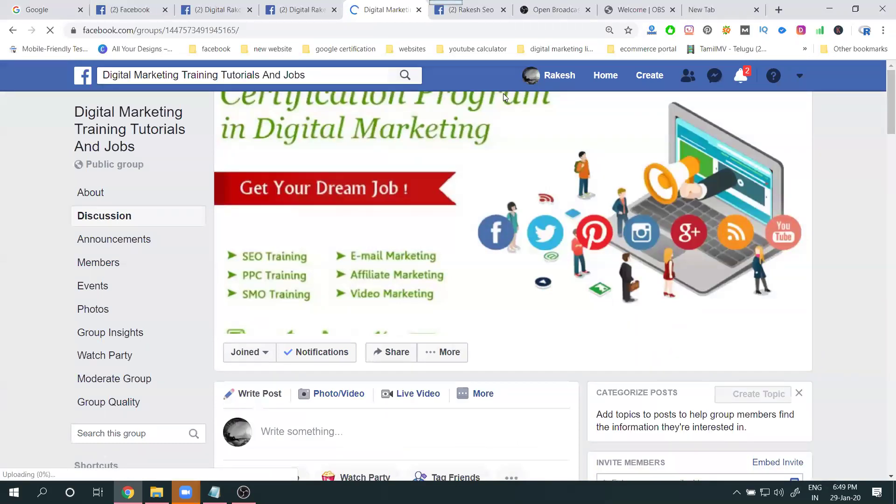
pyautogui.scroll(-5, 476, 205)
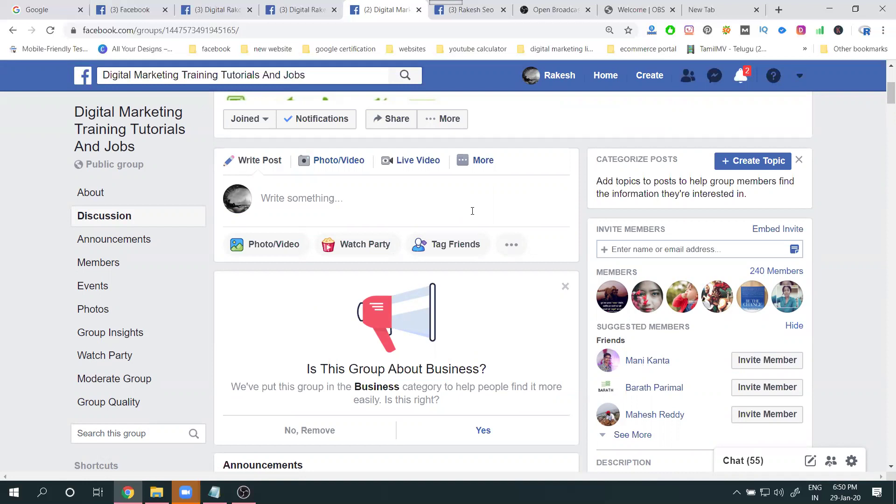
pyautogui.scroll(-12, 471, 234)
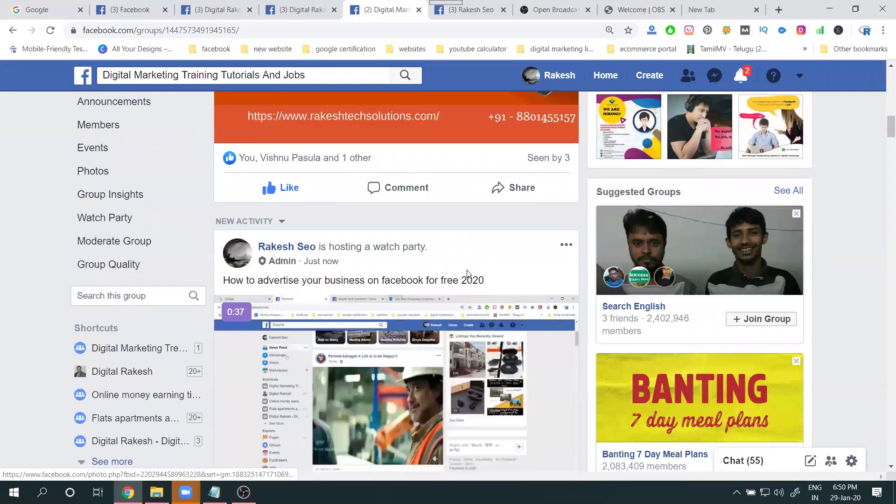
pyautogui.scroll(-3, 468, 273)
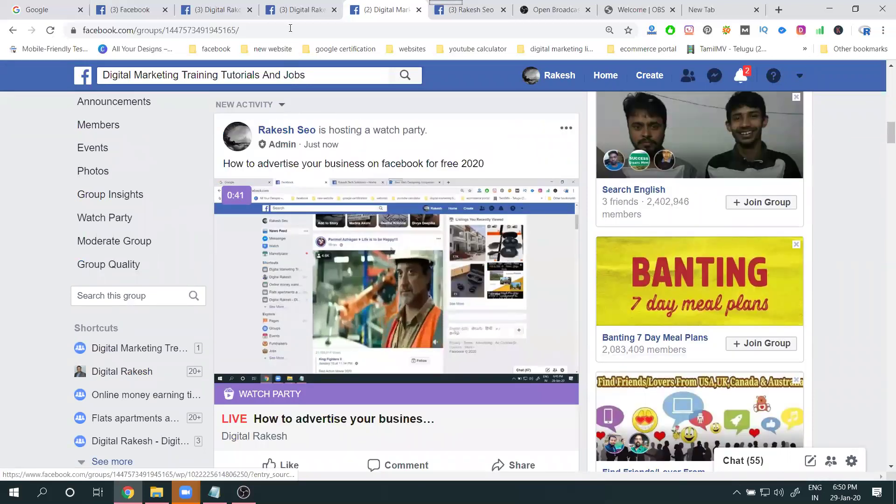
# - View the live video post's options on its dashboard and open the Digital Rakesh page in another new tab
pyautogui.click(292, 9)
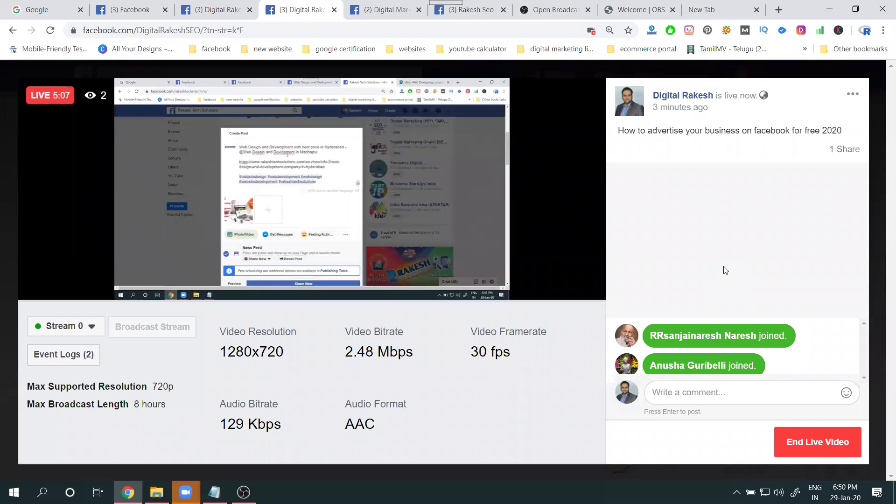
pyautogui.click(858, 96)
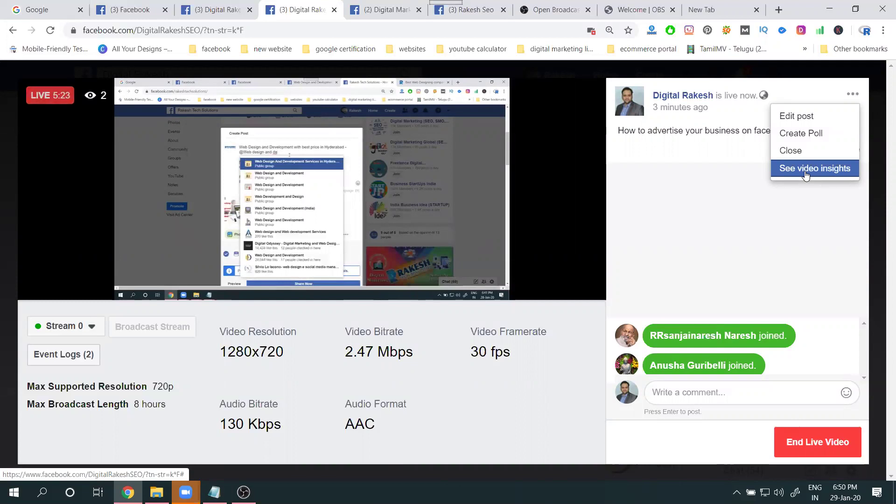
pyautogui.middleClick(705, 100)
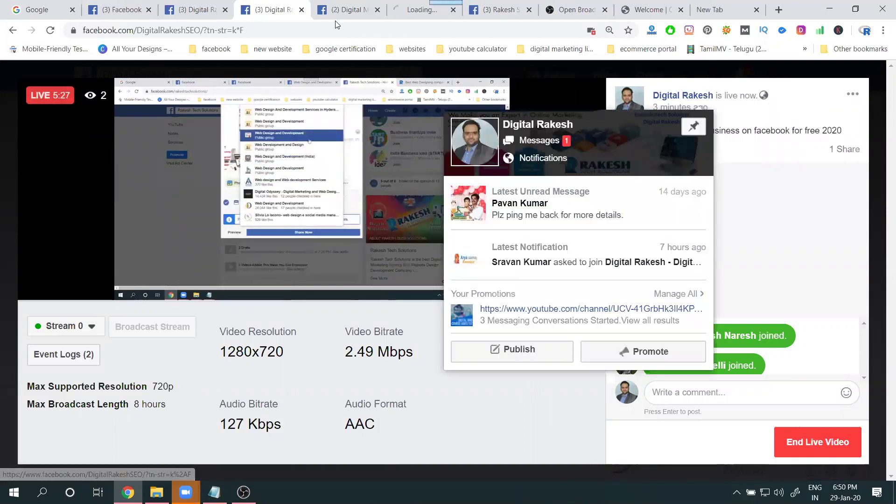
pyautogui.click(423, 10)
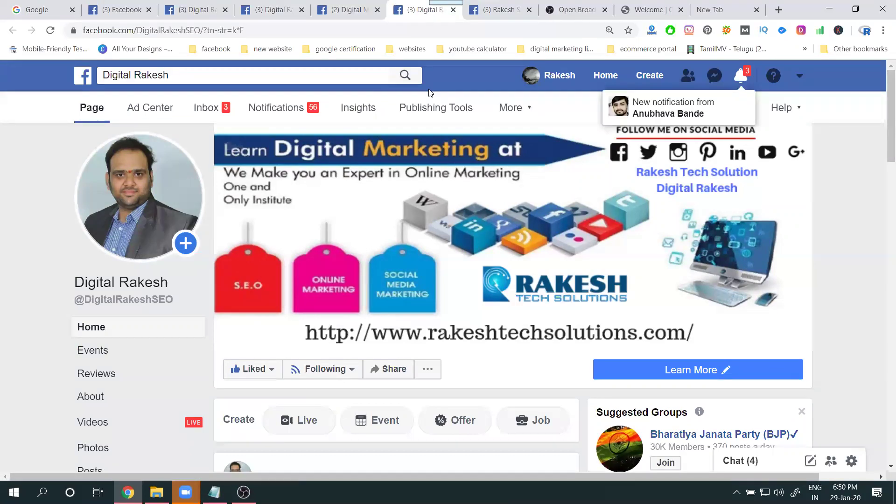
# - Find the running live video post in the Posts section of the Digital Rakesh page
pyautogui.scroll(-10, 355, 144)
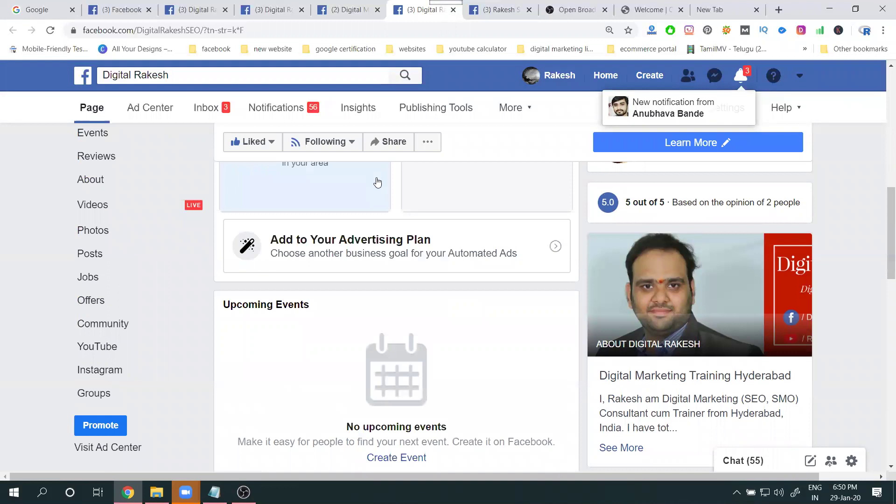
pyautogui.scroll(-6, 383, 187)
pyautogui.scroll(-6, 391, 194)
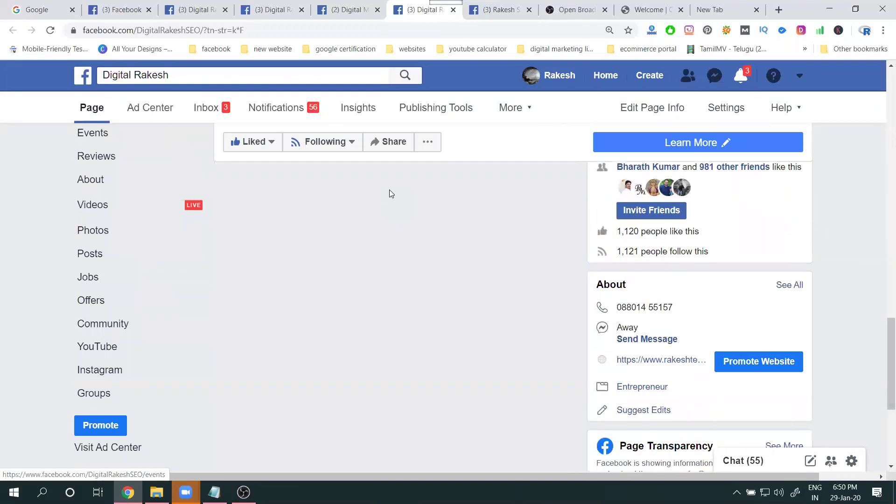
pyautogui.scroll(-1, 399, 193)
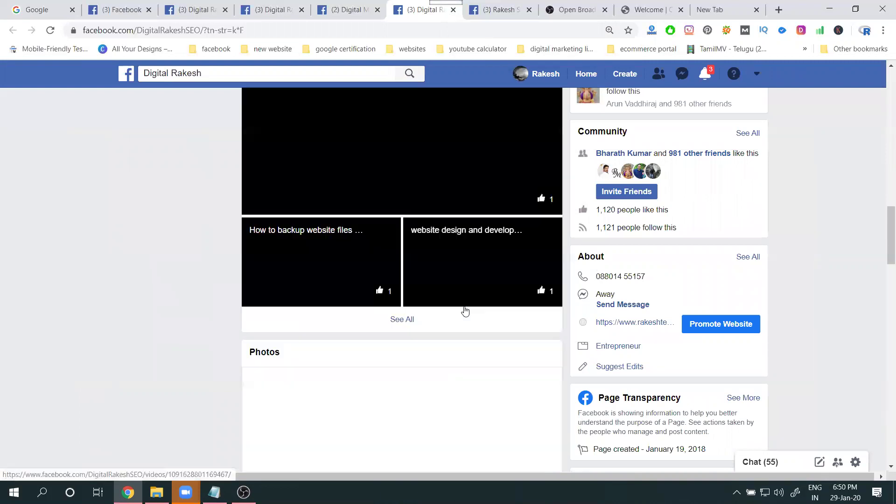
pyautogui.scroll(-6, 464, 308)
pyautogui.scroll(-7, 465, 308)
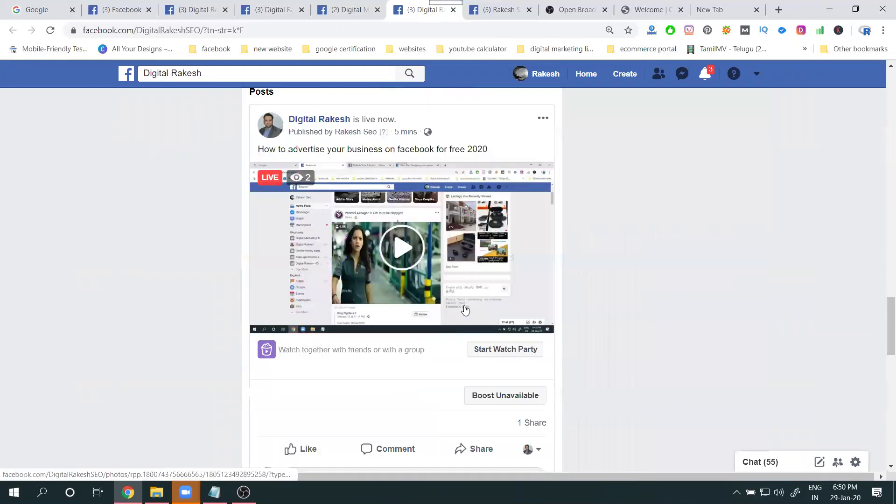
# - Switch the live video post's acting identity to the personal profile and start sharing the post to a managed page
pyautogui.scroll(-2, 465, 309)
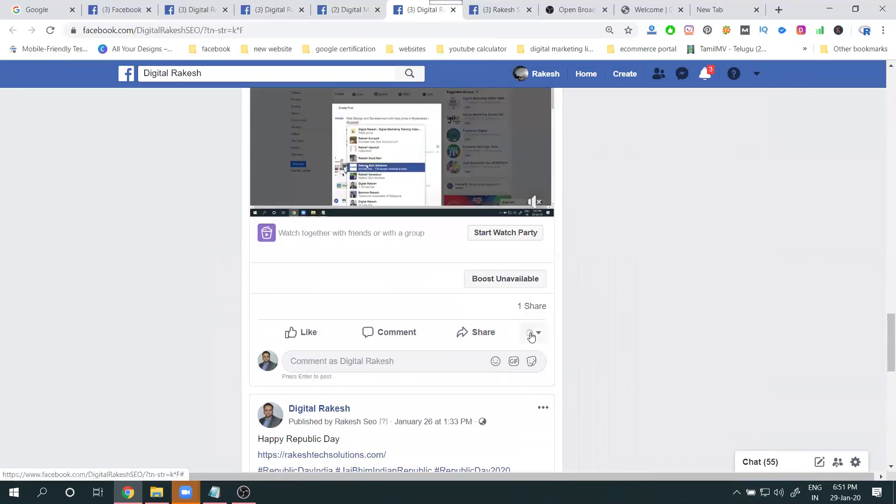
pyautogui.click(532, 337)
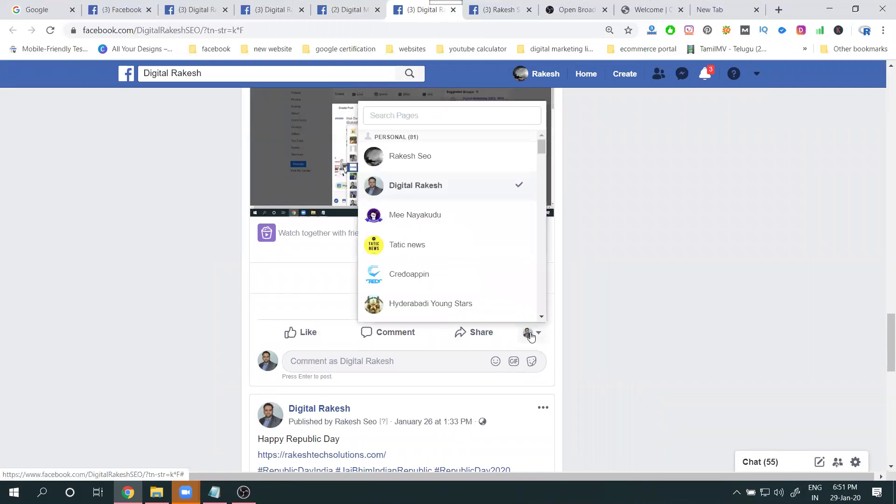
pyautogui.click(434, 159)
pyautogui.click(478, 335)
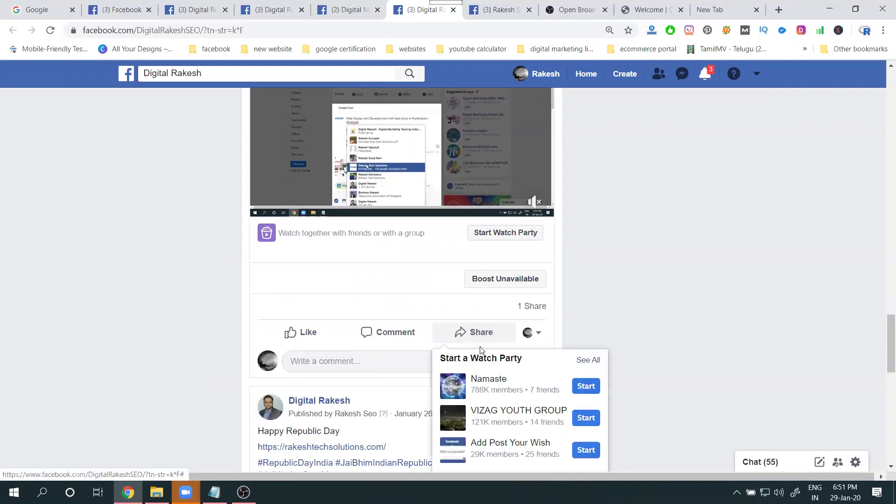
pyautogui.scroll(-4, 488, 308)
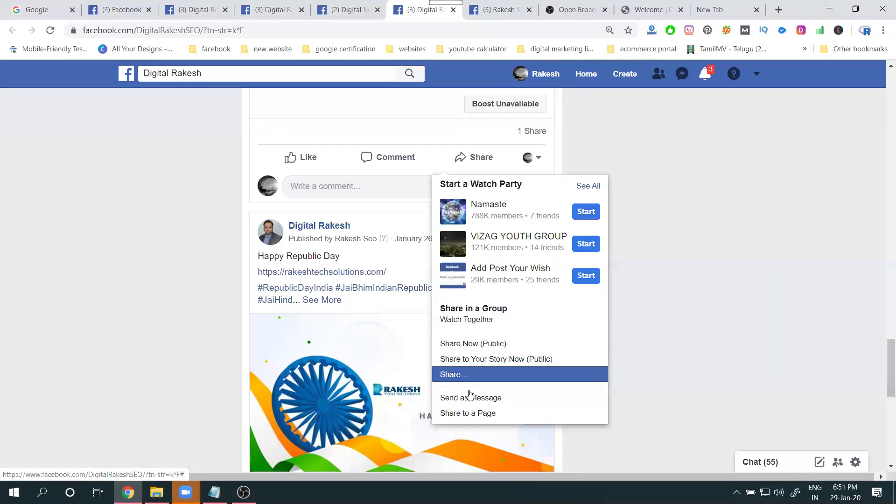
pyautogui.click(482, 415)
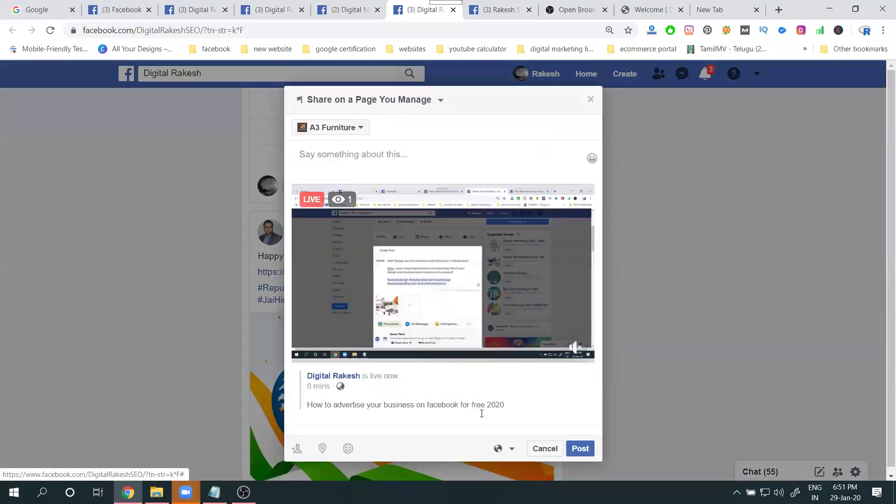
# - Caption the share "How to advertise your business on facebook for free 2020" and post it to the Digatal Marketing Traning Tutorials page
pyautogui.click(377, 156)
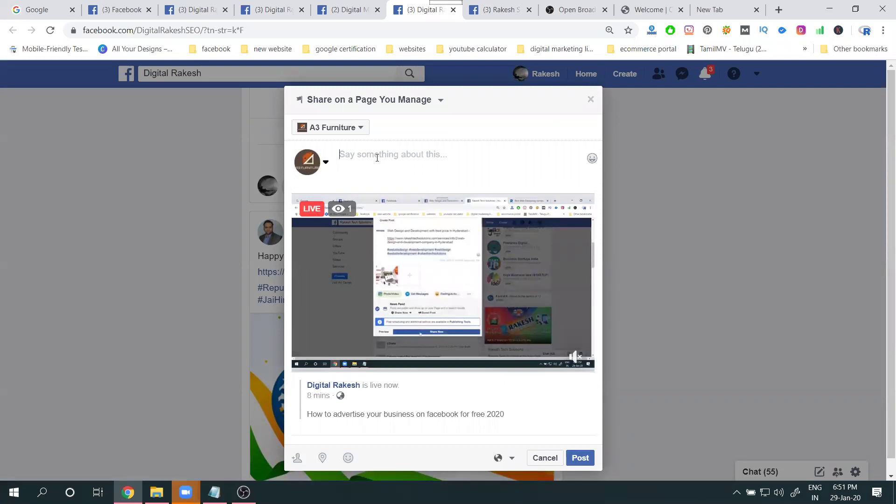
pyautogui.write('How to advertise your business on facebook for free 2020')
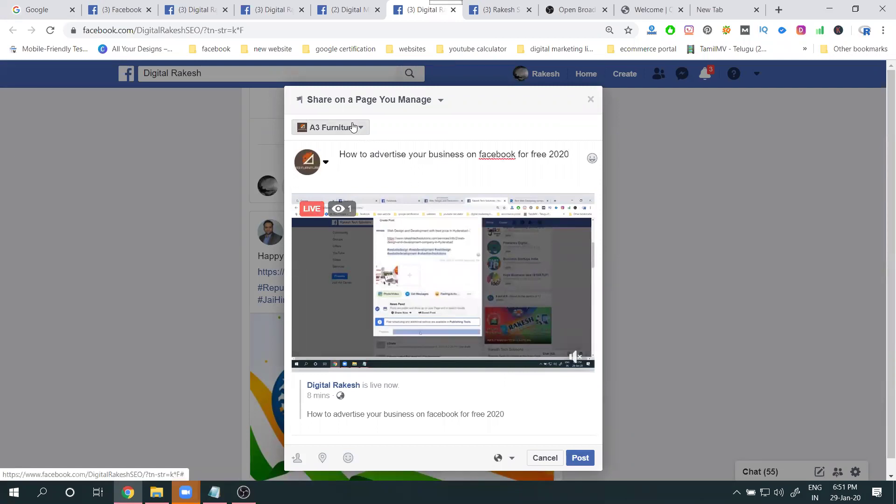
pyautogui.click(353, 131)
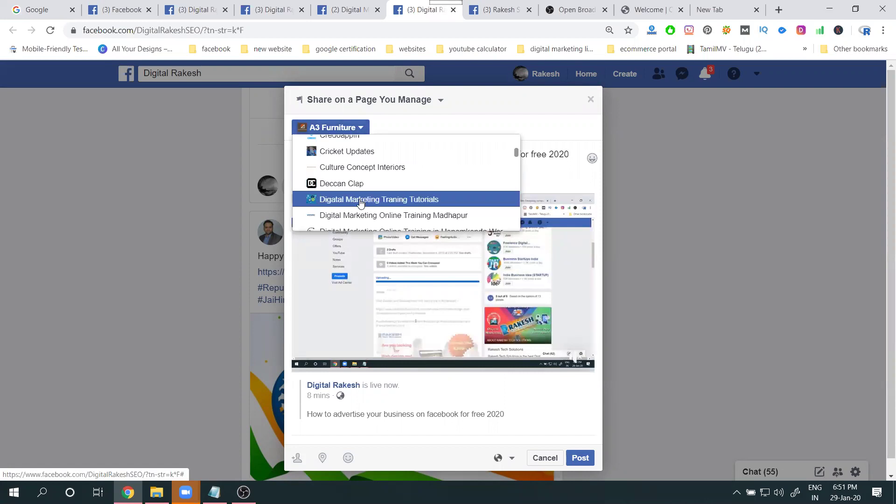
pyautogui.click(361, 200)
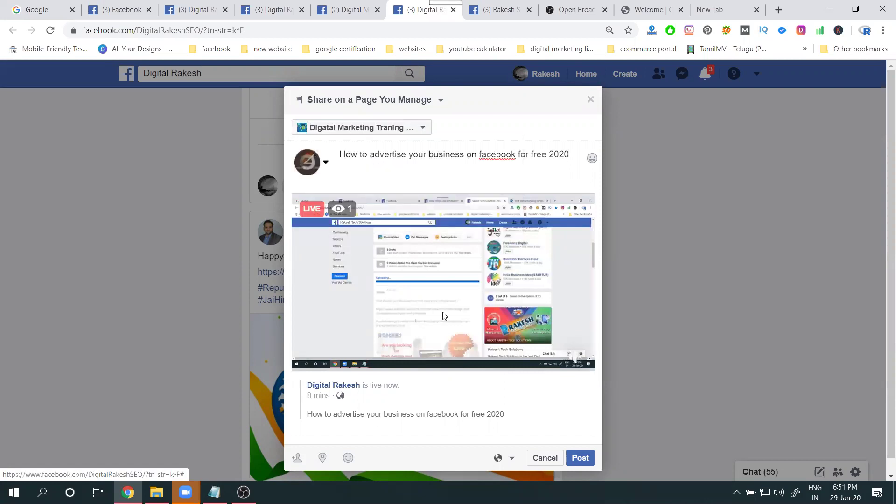
pyautogui.click(581, 458)
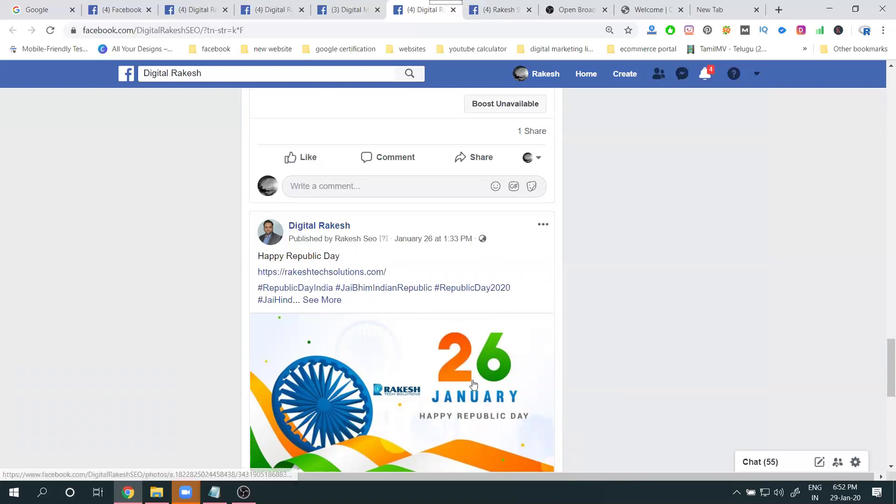
# - Check the streaming state in OBS Studio and return to the live video's dashboard in Chrome
pyautogui.click(274, 491)
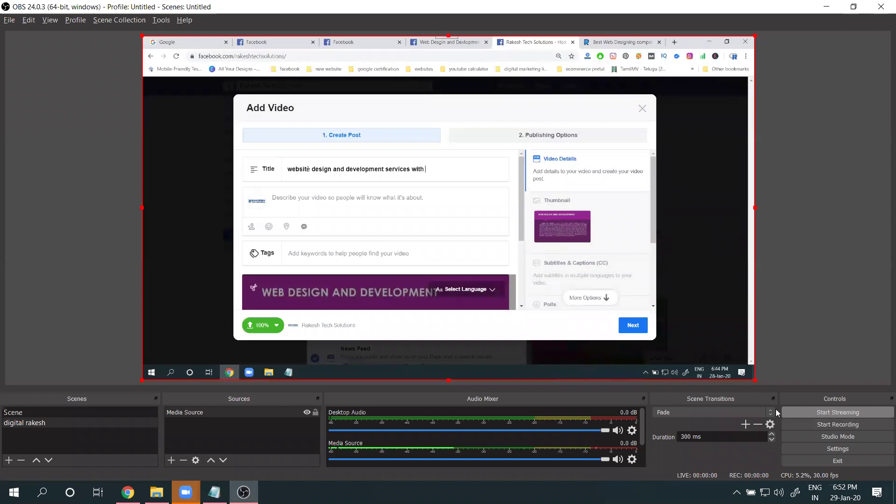
pyautogui.click(127, 492)
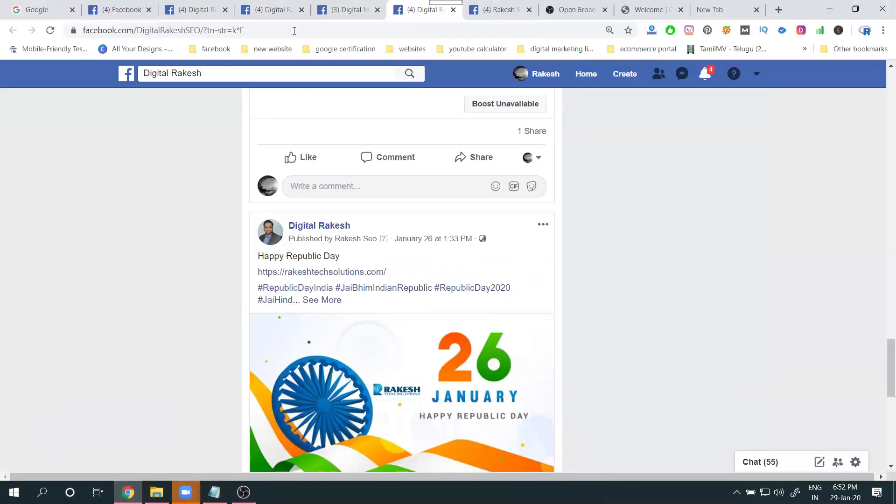
pyautogui.click(273, 9)
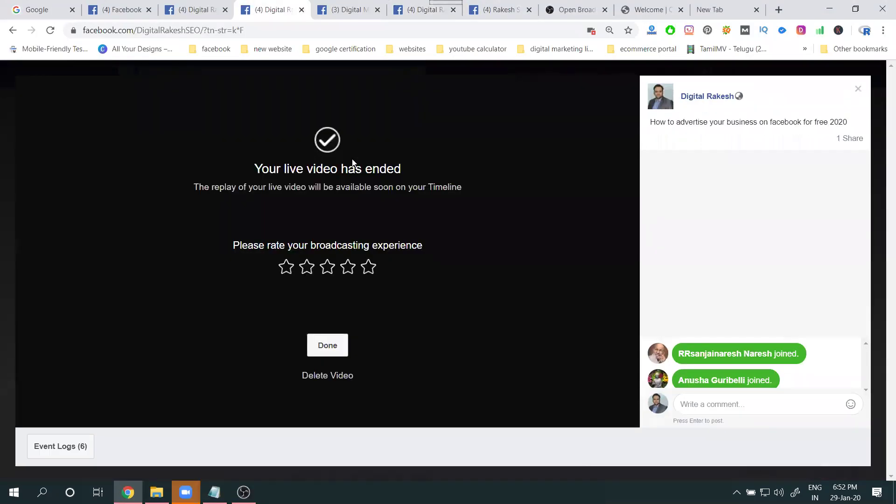
# - Rate the broadcasting experience five stars and delete the ended live video
pyautogui.click(368, 267)
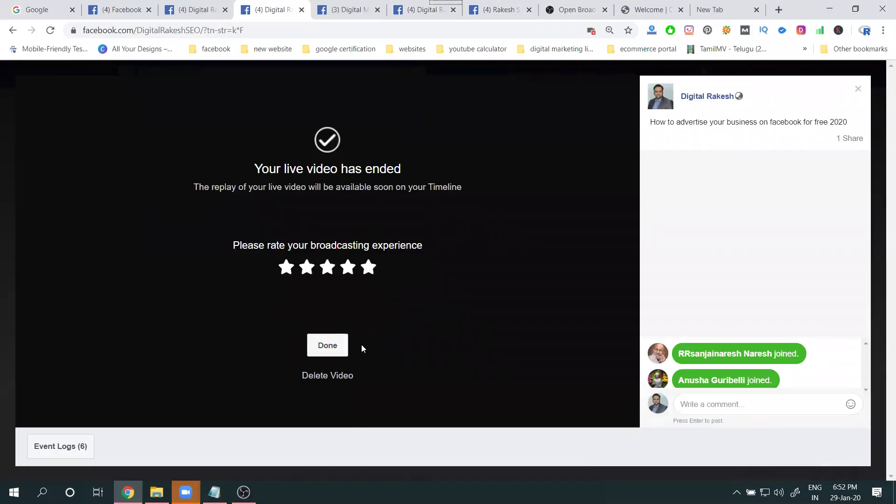
pyautogui.click(325, 377)
pyautogui.click(542, 246)
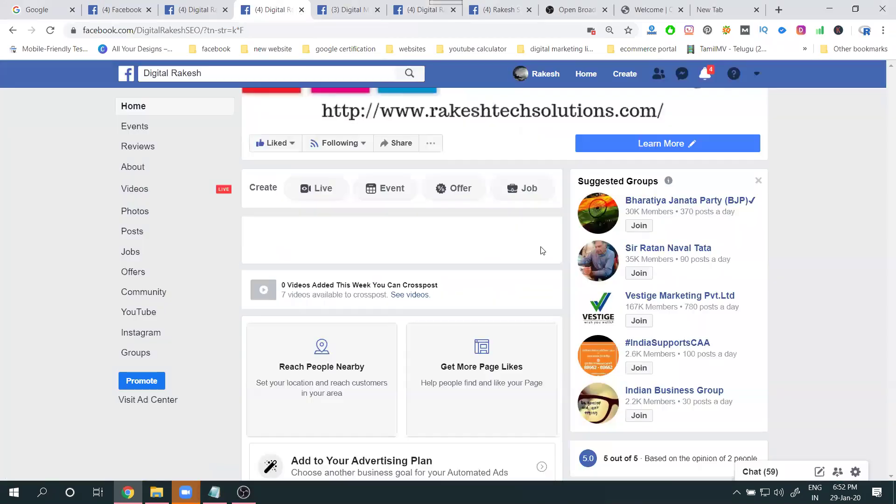